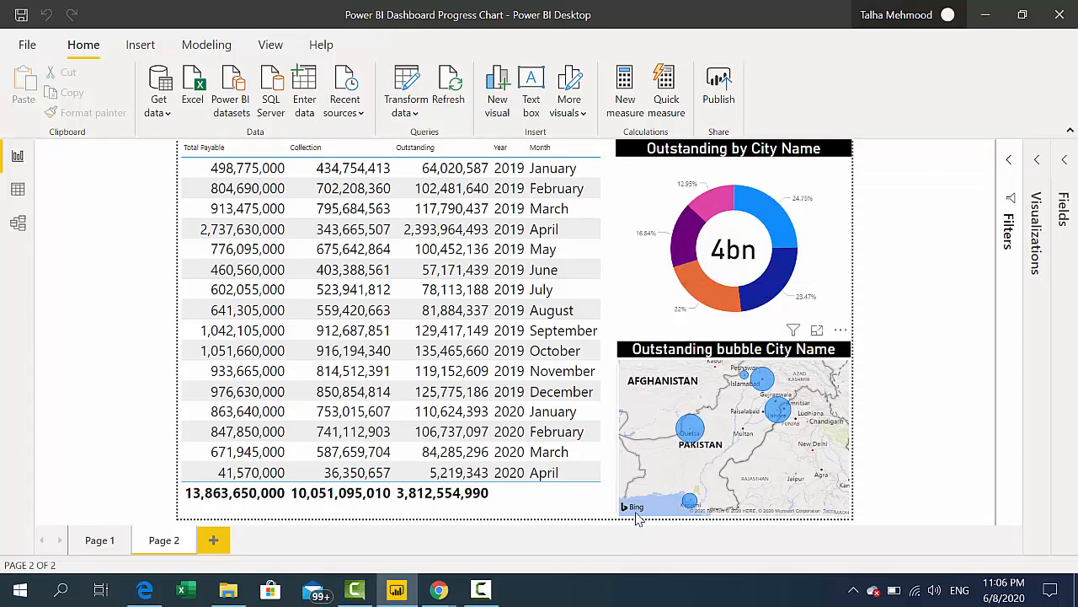
Cross-filter the report by the Quetta, Lahore and Islamabad bubbles on the outstanding map, and clear the selection
click(689, 427)
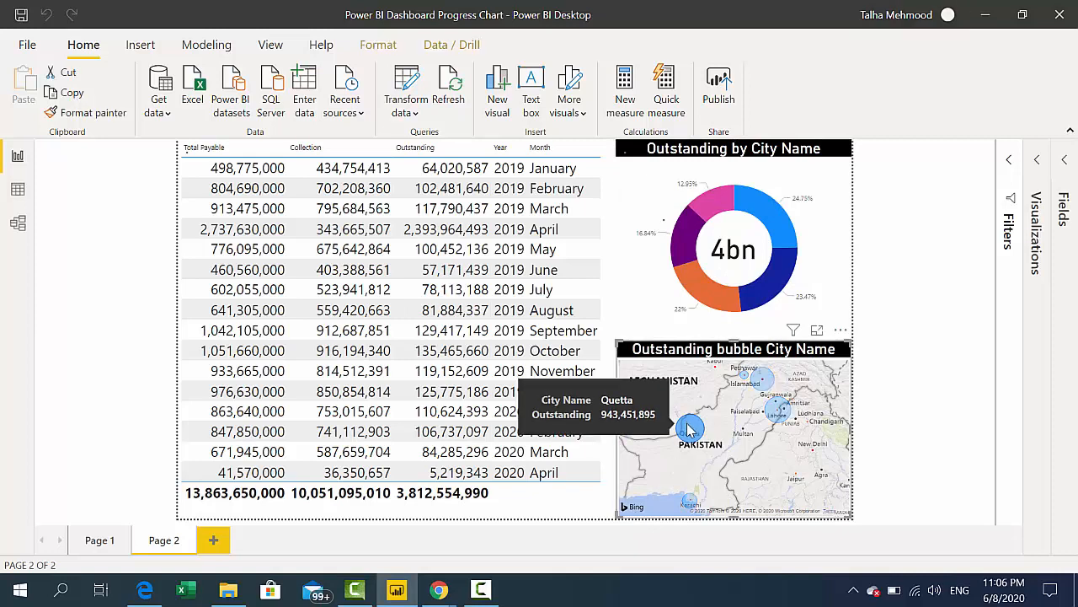
click(779, 416)
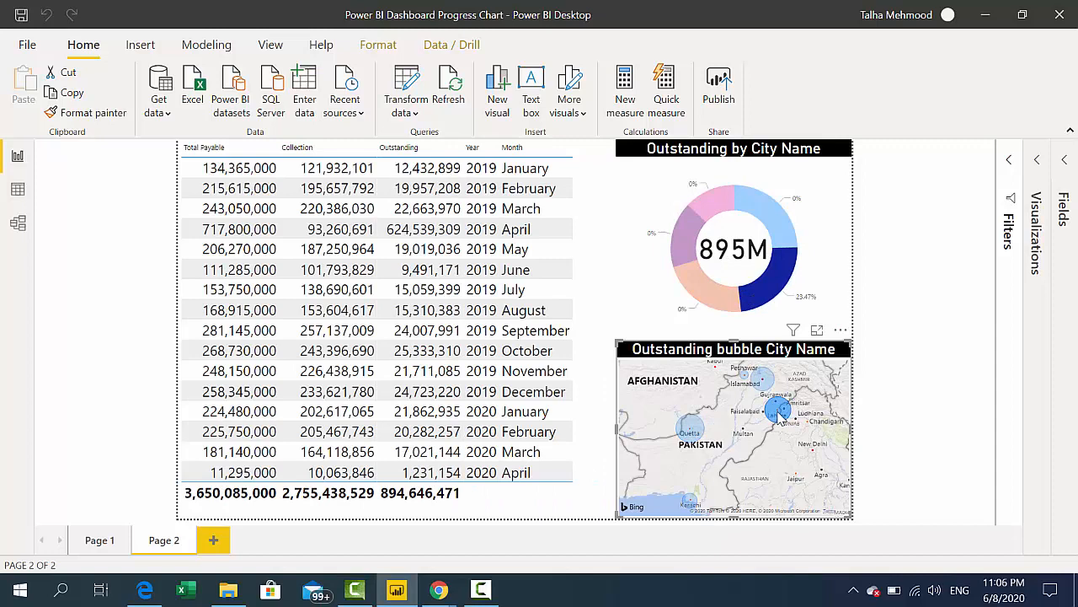
click(763, 383)
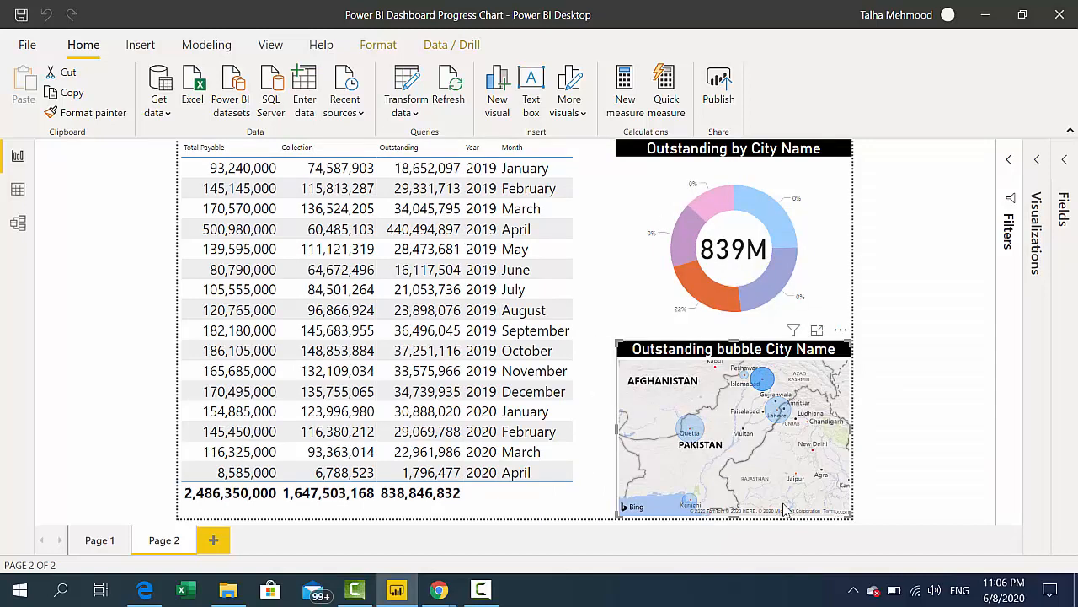
click(783, 510)
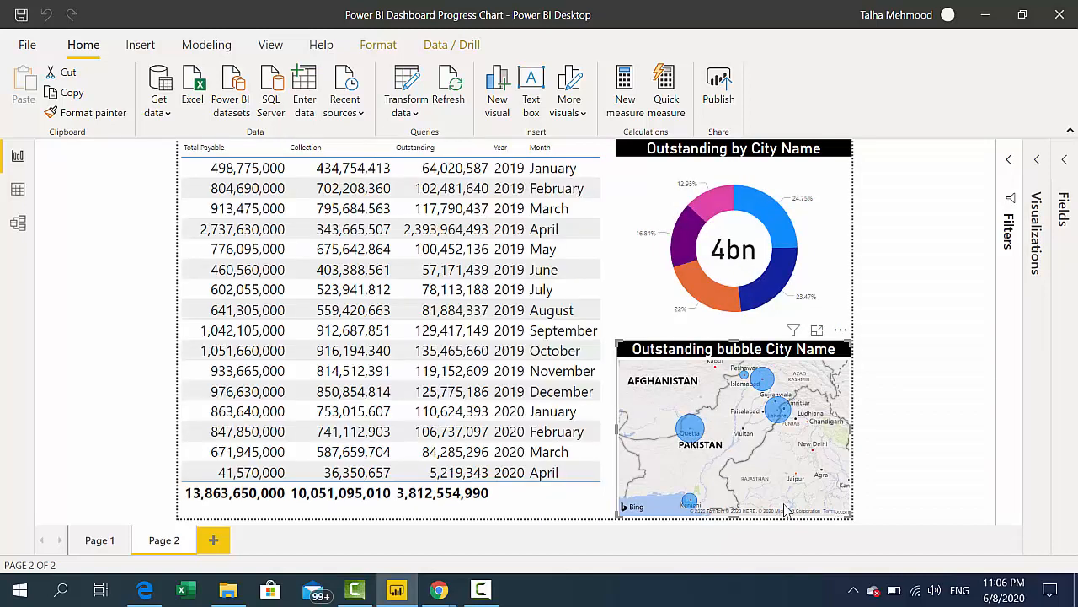
Cross-filter the report by the April 2019 and July 2019 rows of the table, and clear the selection
click(539, 231)
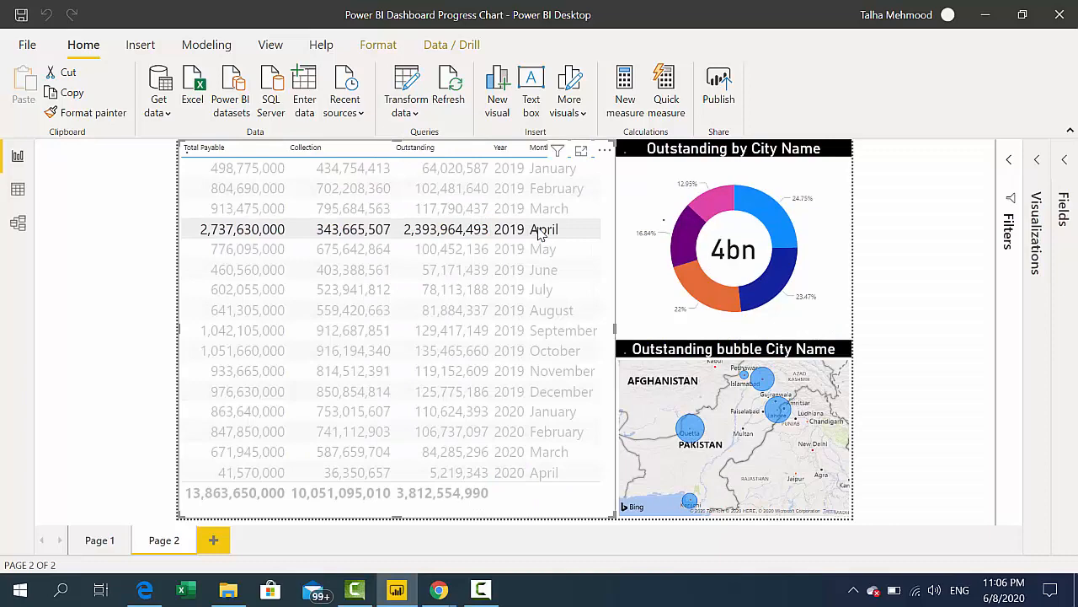
click(546, 290)
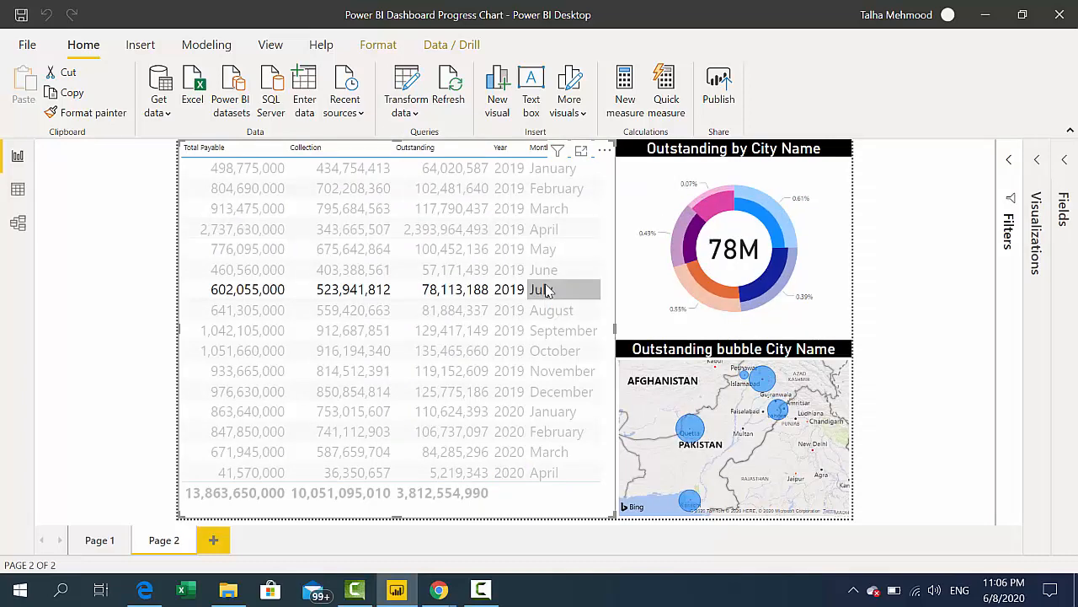
click(612, 314)
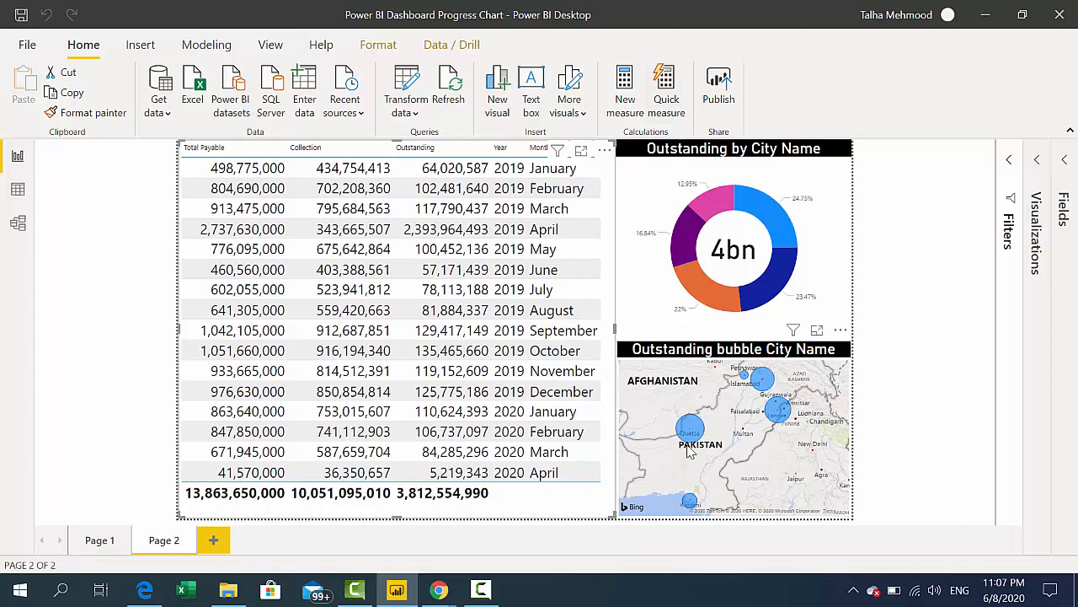
Search Windows for "po" and launch a second Power BI Desktop window
click(66, 592)
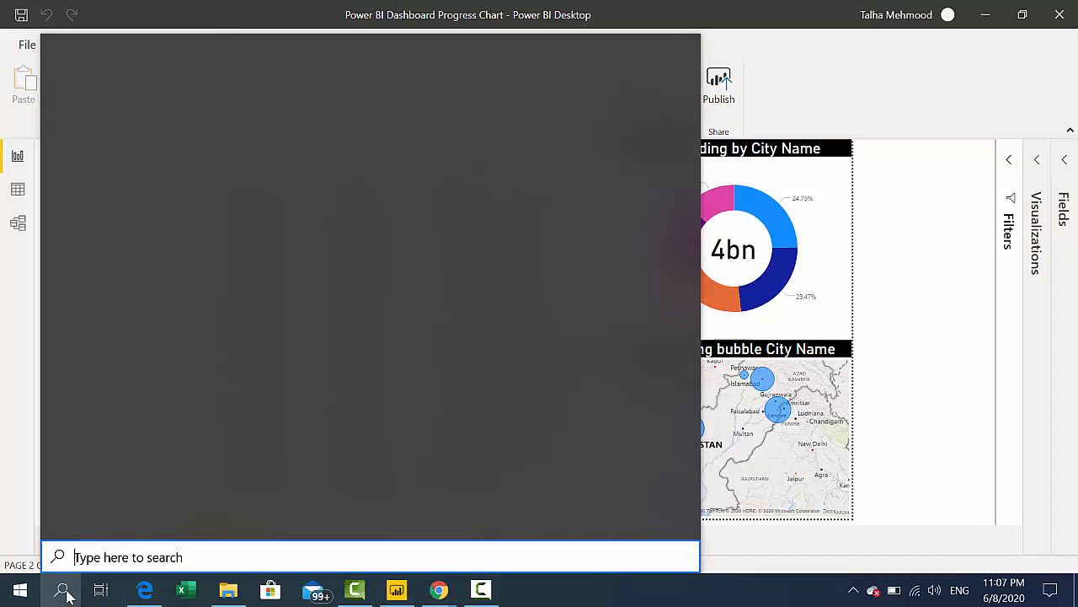
text(po)
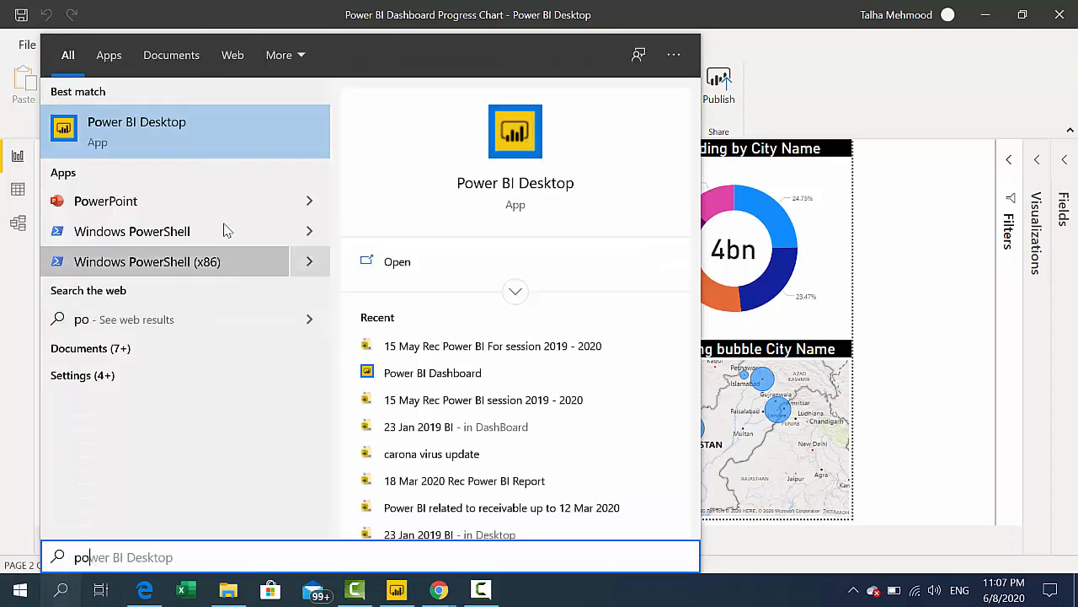
click(243, 133)
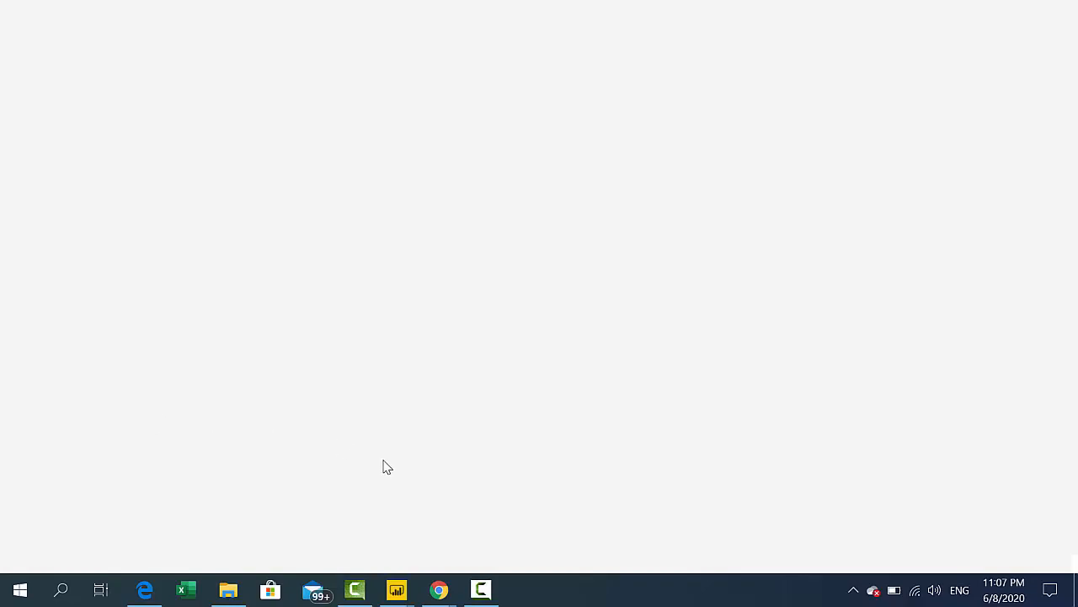
Switch back to the progress chart dashboard, cross-filter it by the August 2019 row, and clear the selection
mouse_move(388, 588)
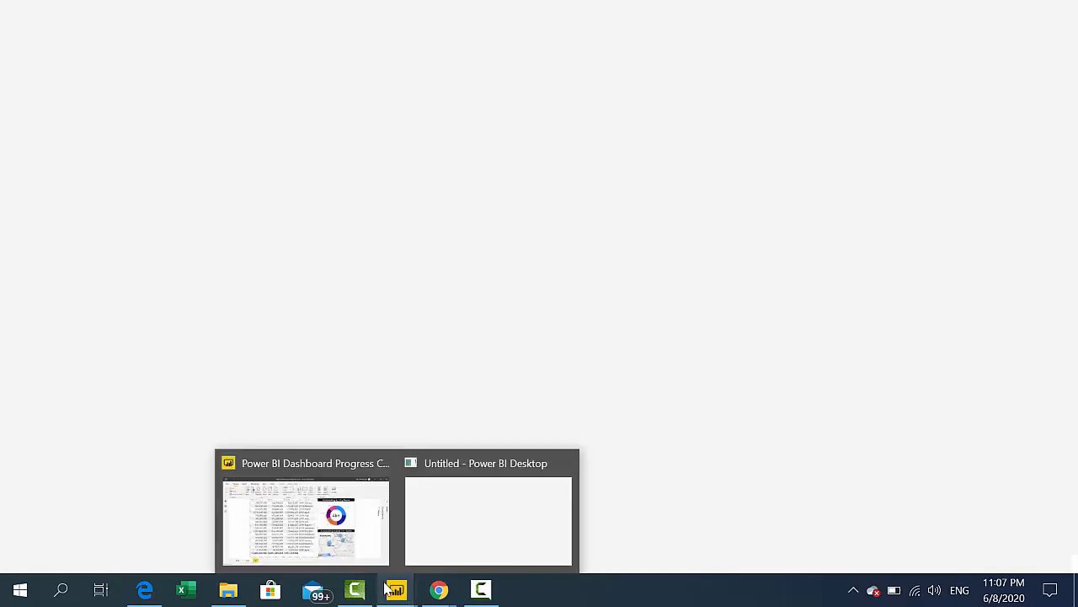
click(295, 531)
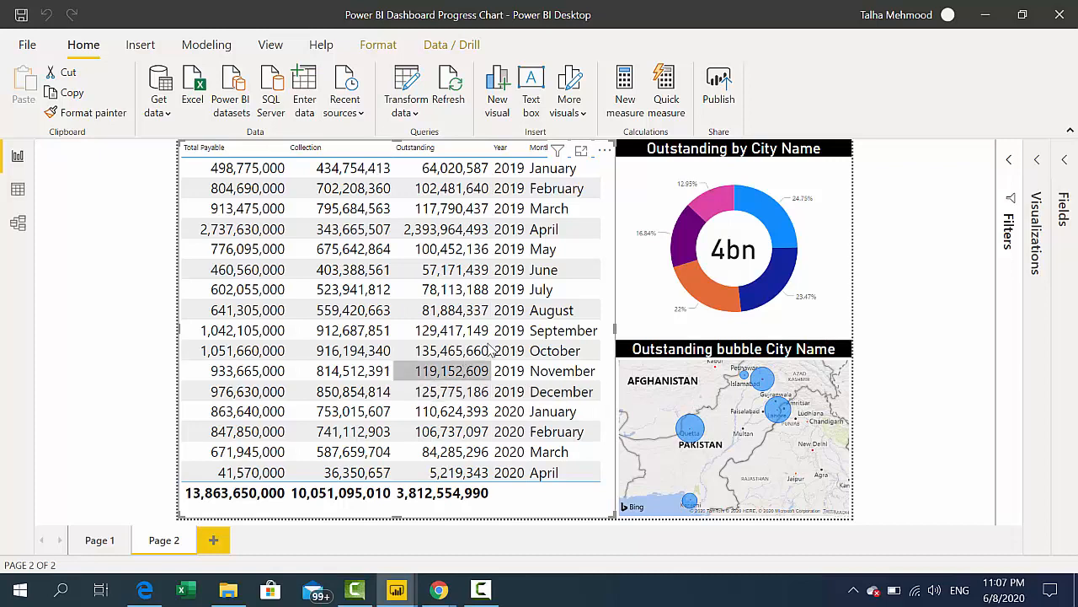
click(559, 311)
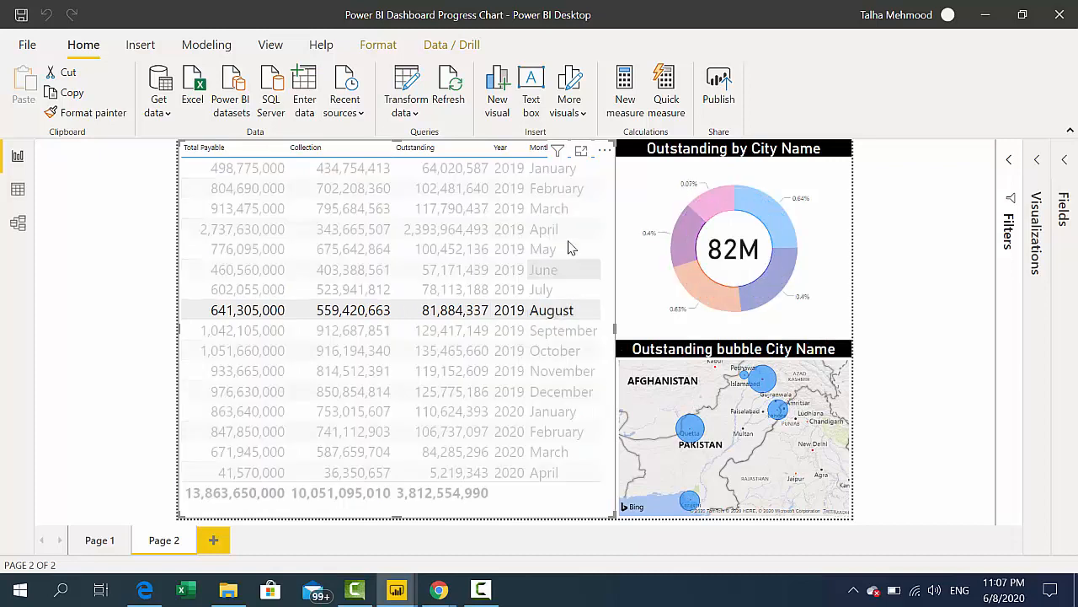
click(610, 245)
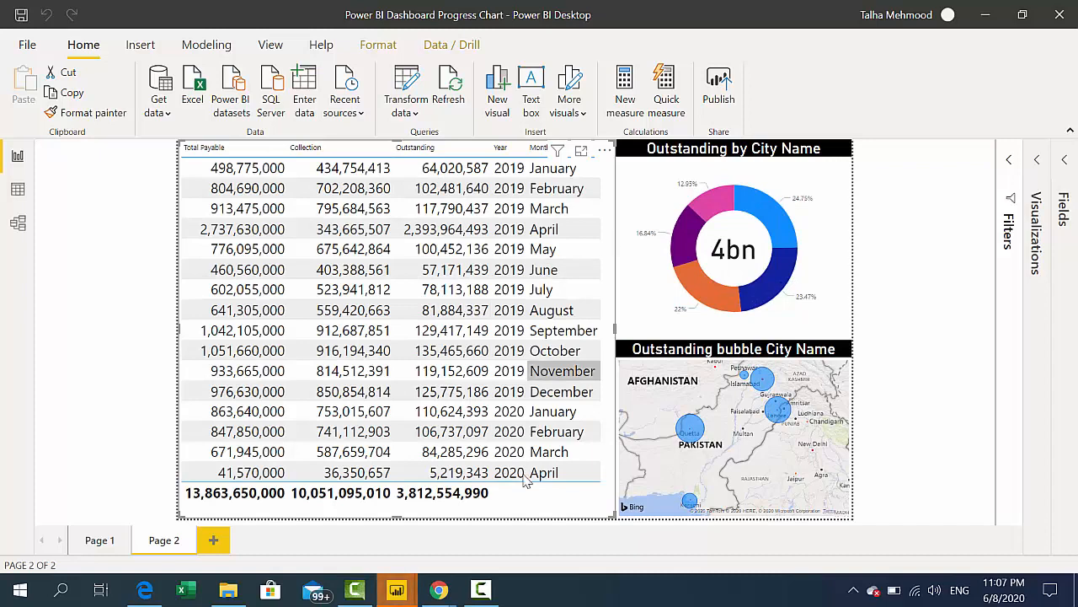
In the untitled report, dismiss the auto recovery notice while keeping the recovered files, and collapse the Filters pane
mouse_move(403, 595)
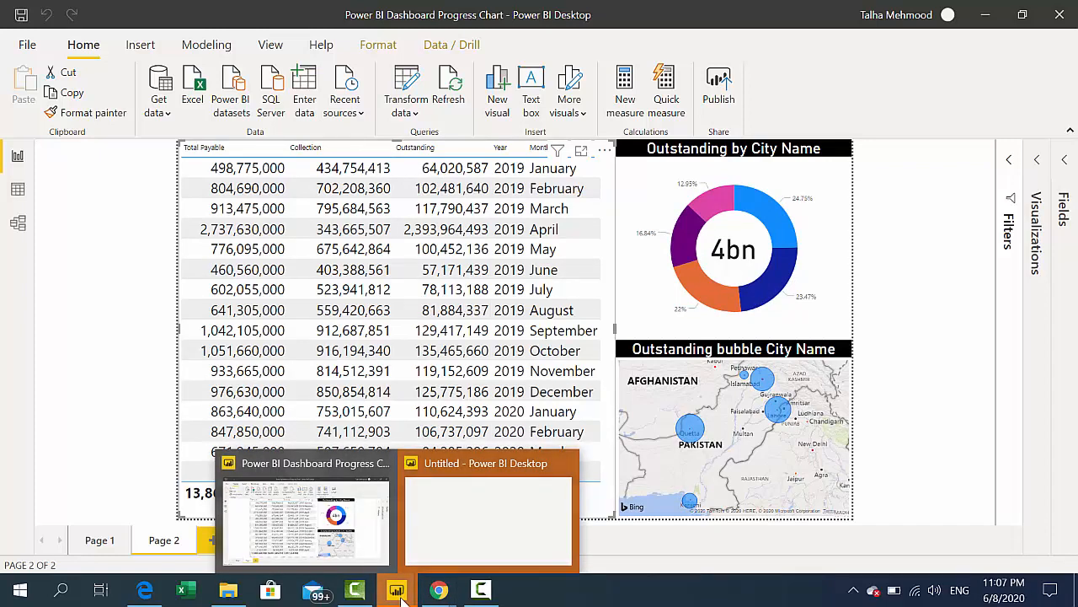
click(474, 548)
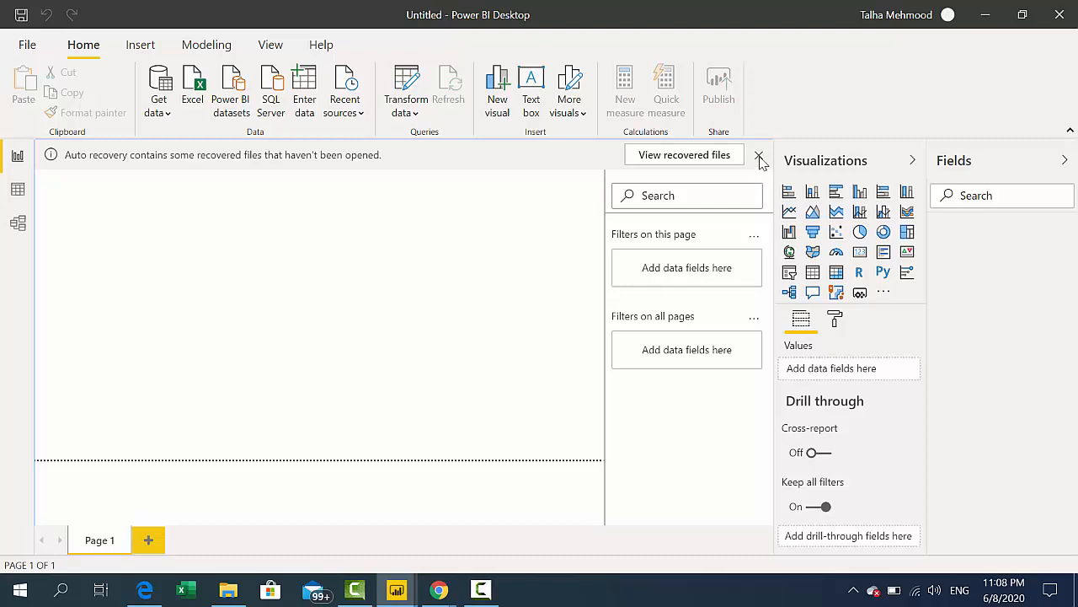
click(759, 159)
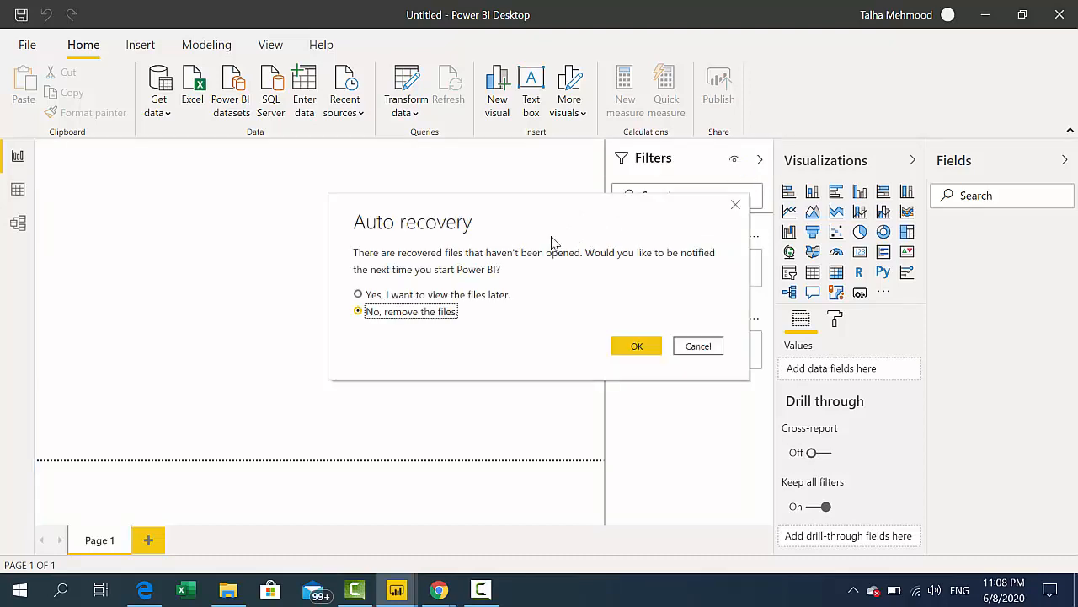
click(476, 295)
click(637, 348)
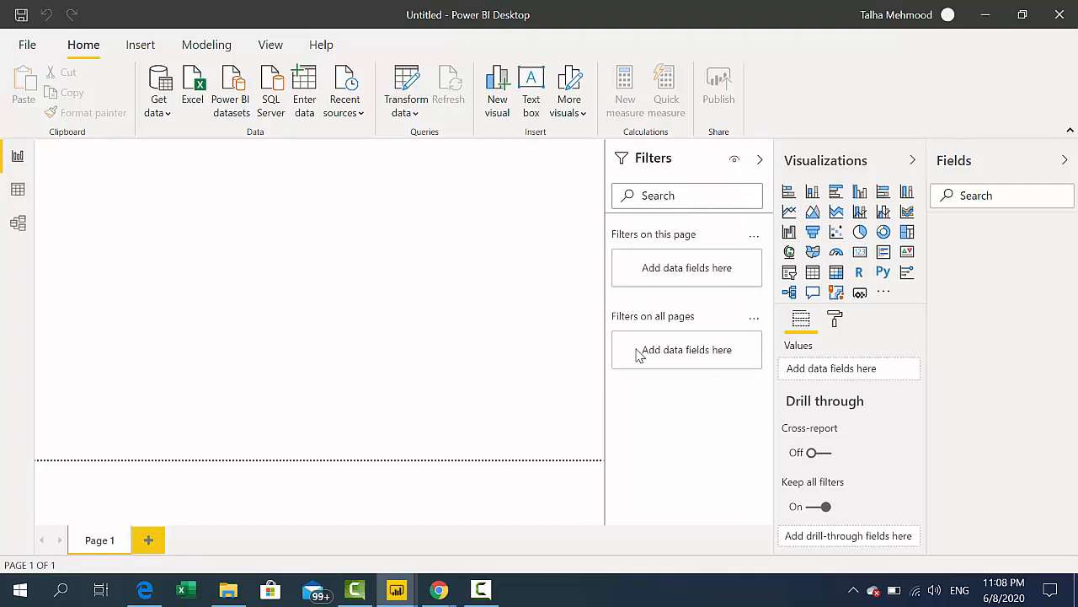
click(760, 160)
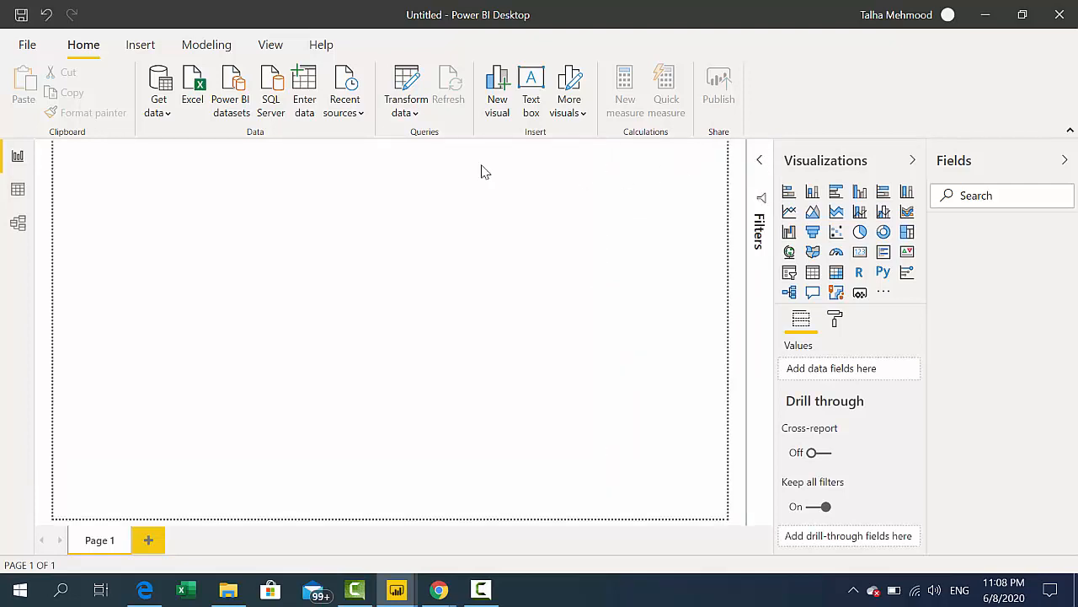
Start importing data from an Excel workbook and browse to the Desktop folder
click(166, 120)
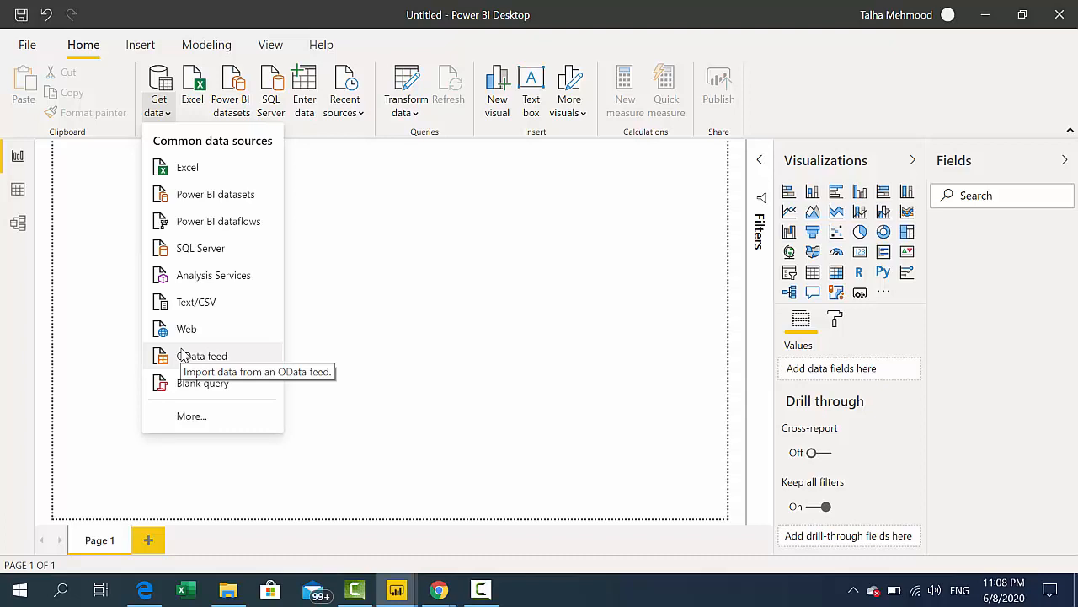
click(188, 173)
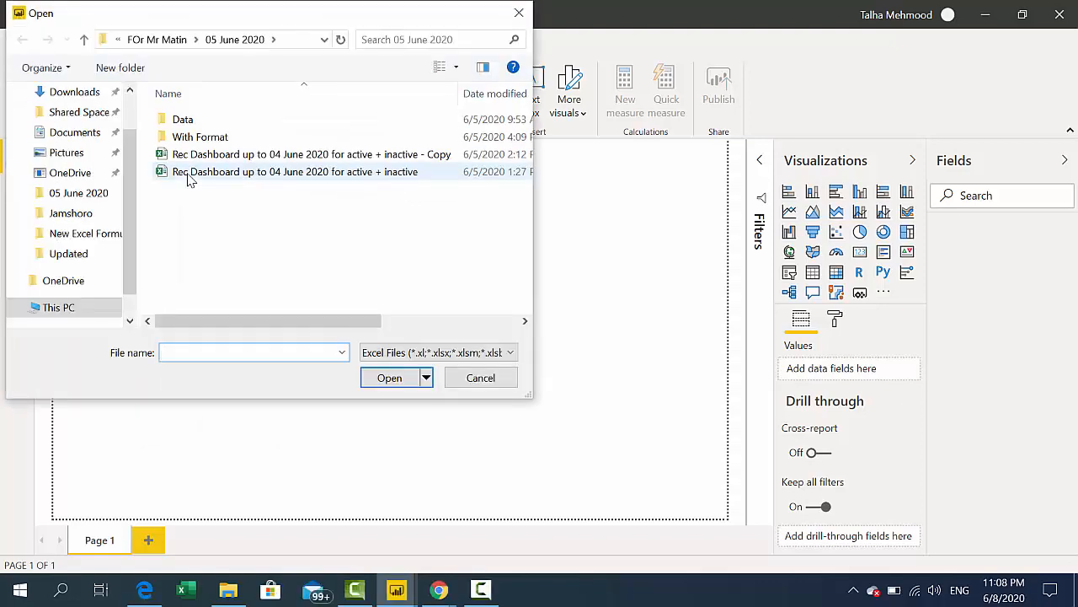
click(84, 40)
click(84, 39)
click(84, 39)
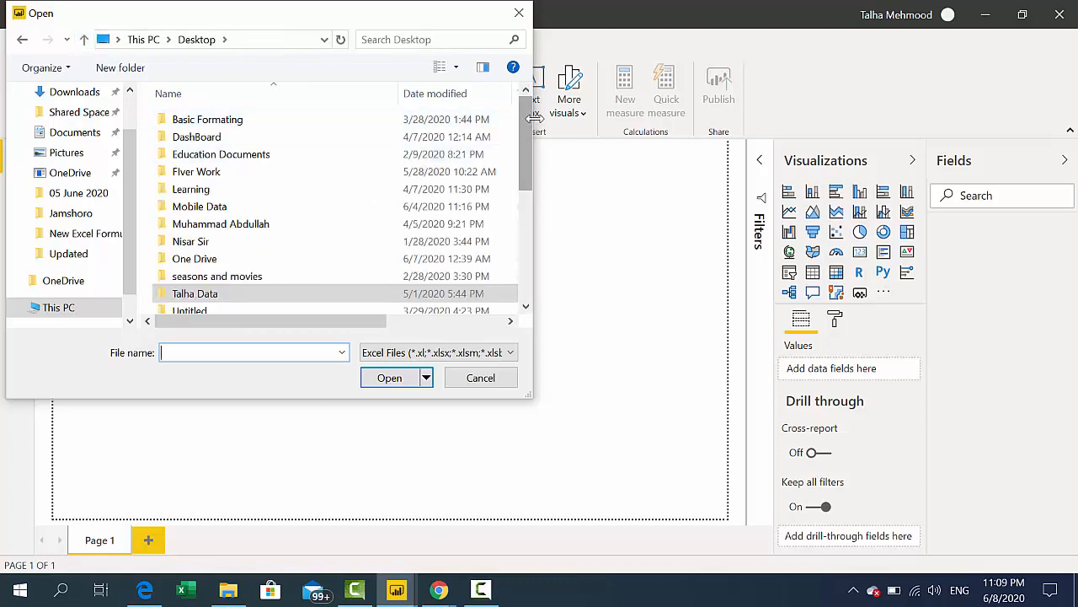
mouse_move(527, 128)
mouse_down()
mouse_move(524, 180)
mouse_move(518, 136)
mouse_up()
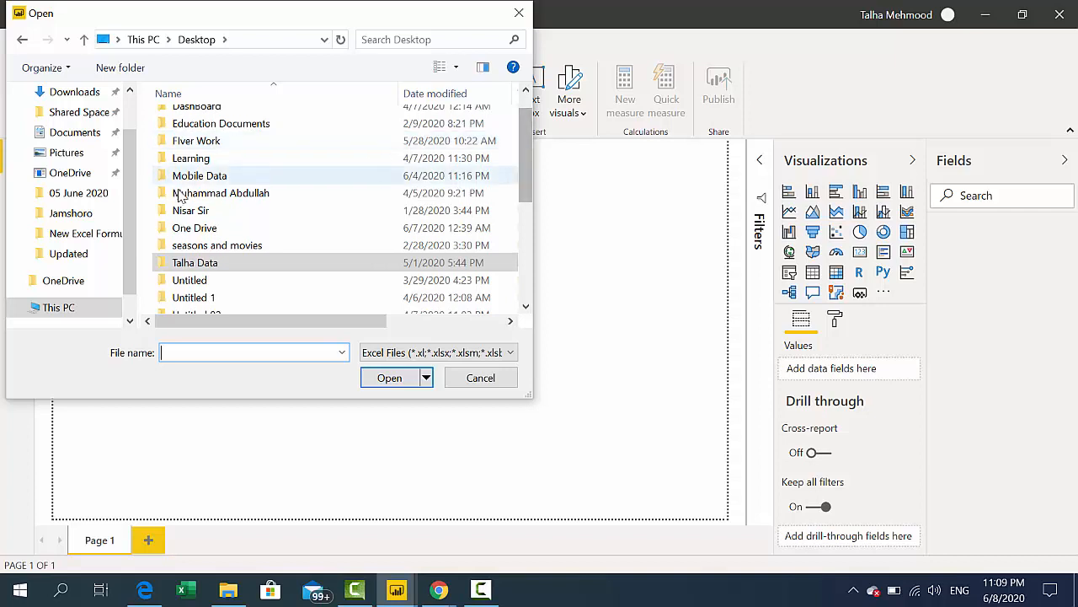
scroll(80, 160, up, 2)
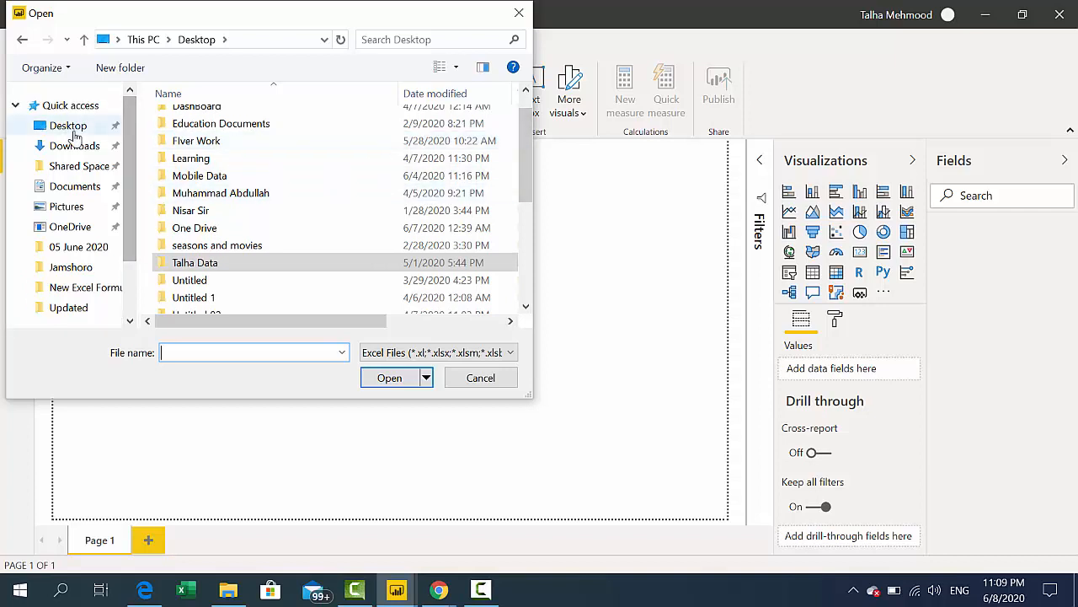
scroll(257, 205, up, 1)
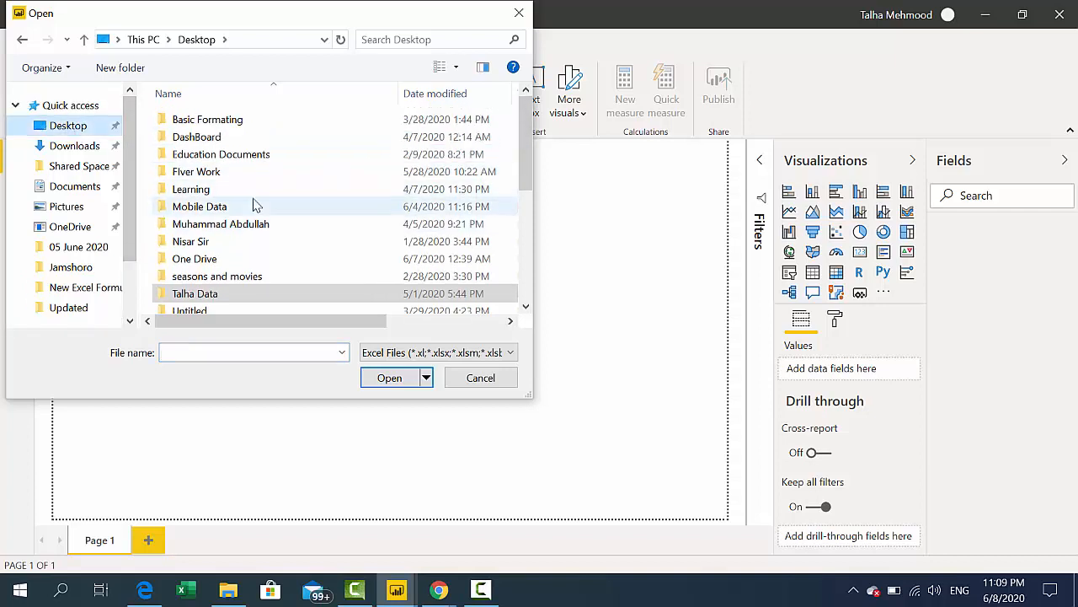
Open the Learning folder on the Desktop and go into its New Excel Formula subfolder
click(225, 263)
key(l)
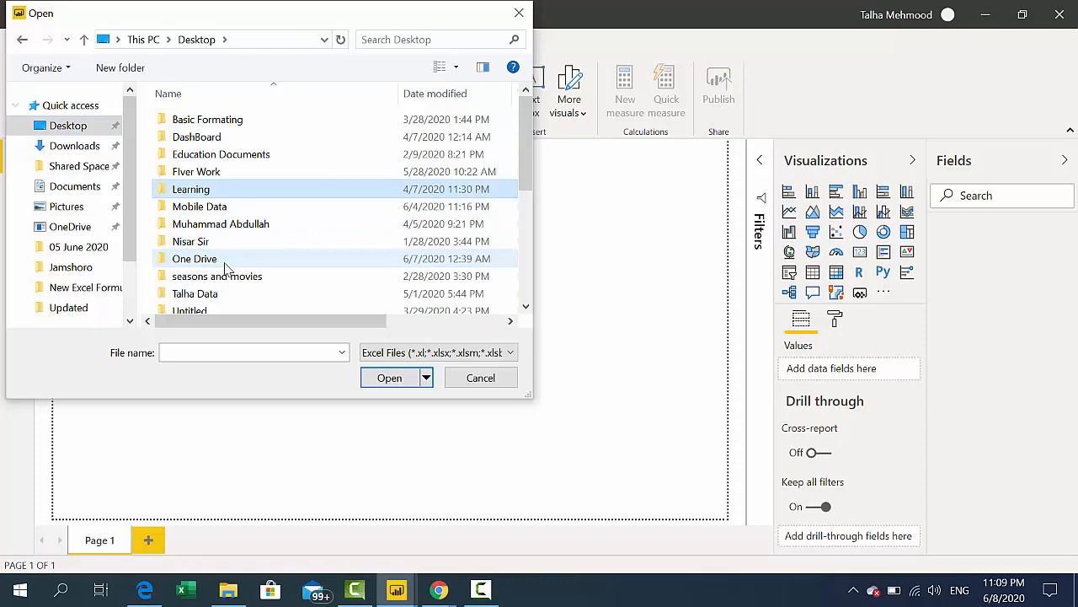
double_click(193, 189)
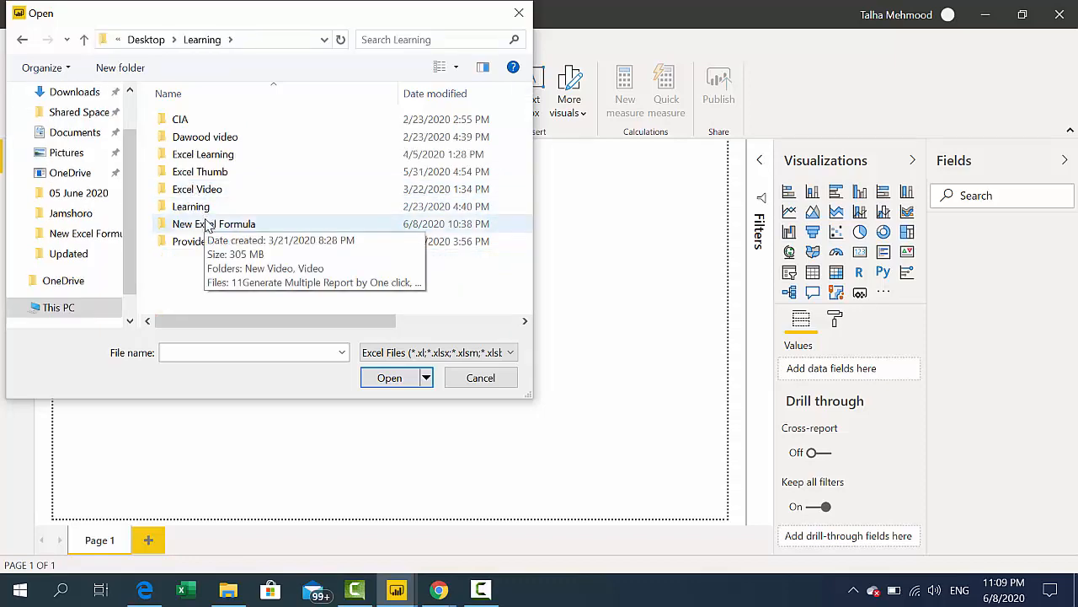
double_click(212, 224)
click(206, 224)
Open the workbook "Power Bi Real Estate Data for Power BI" and load its Sheet1 into the report
key(p)
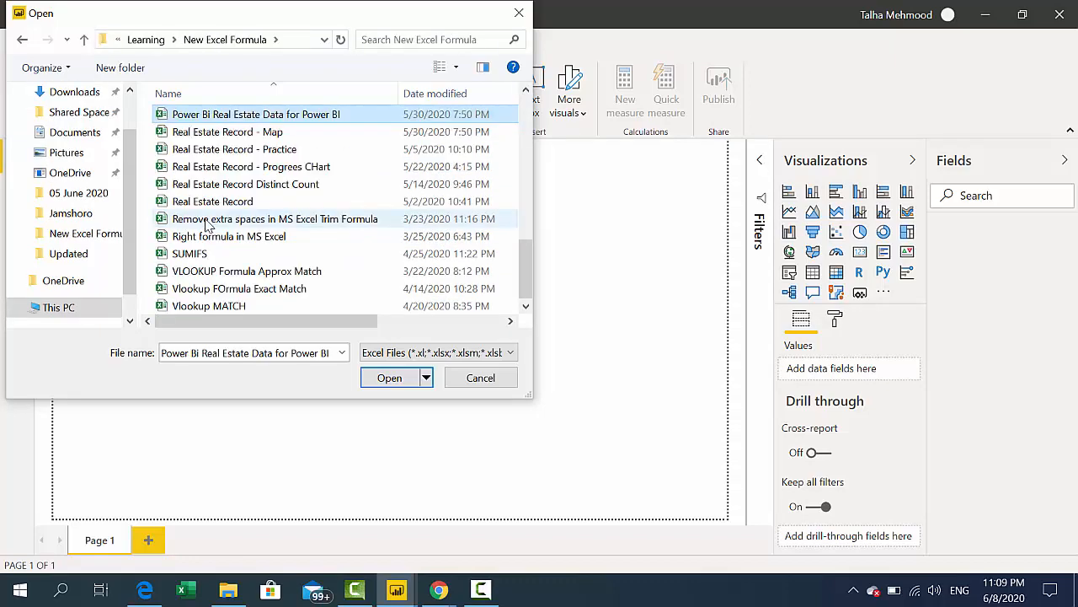
double_click(263, 115)
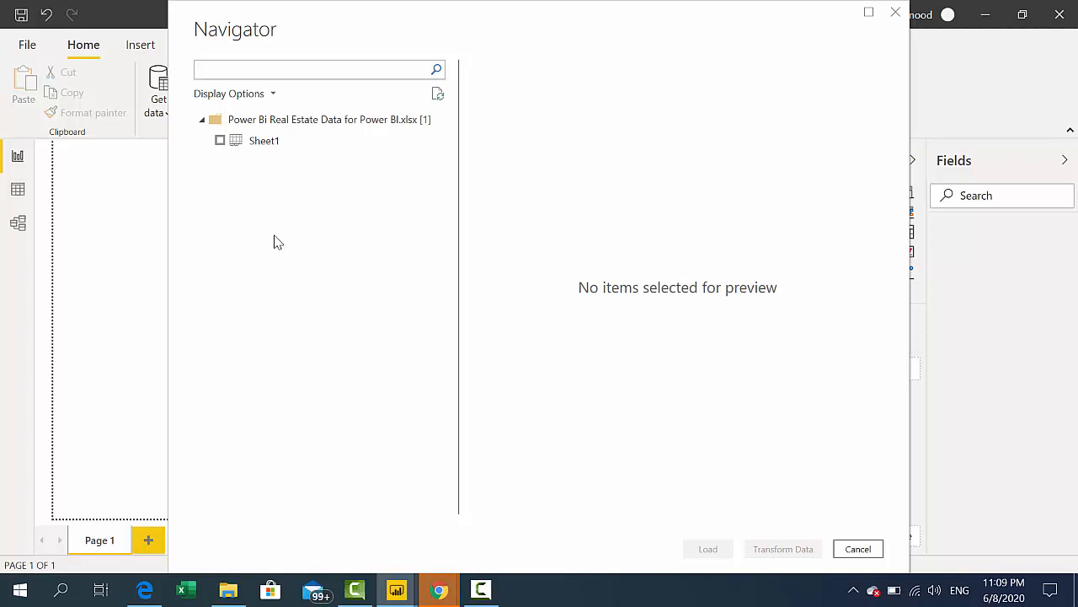
click(220, 141)
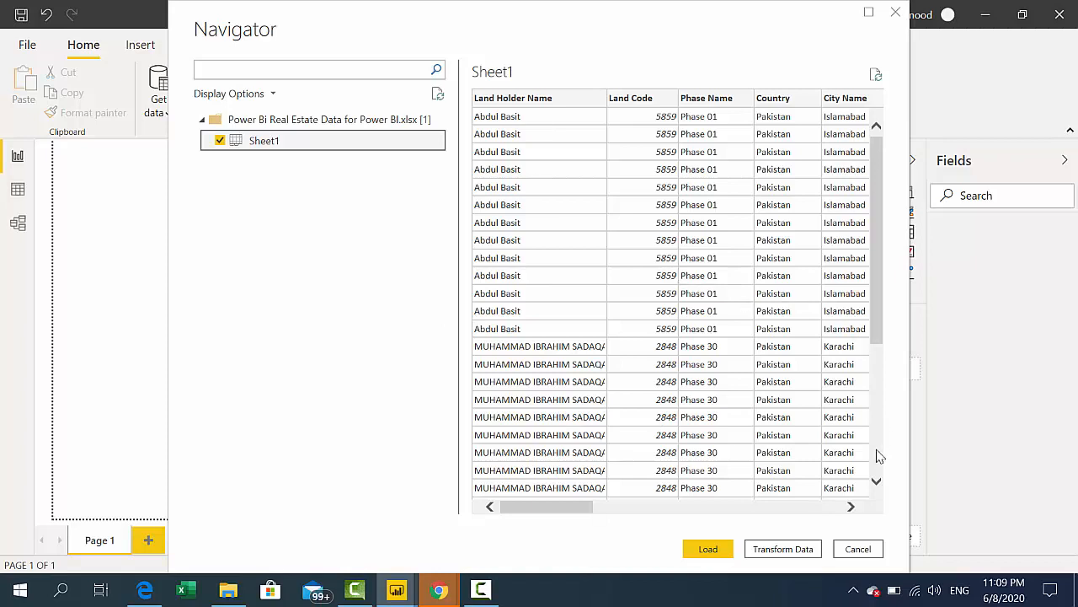
click(710, 549)
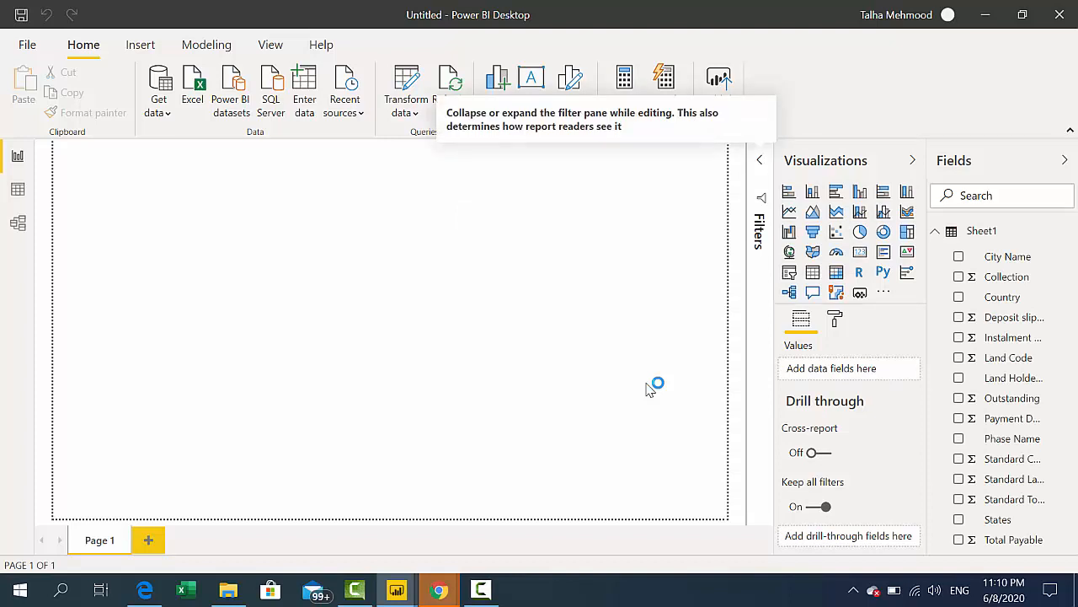
mouse_move(401, 590)
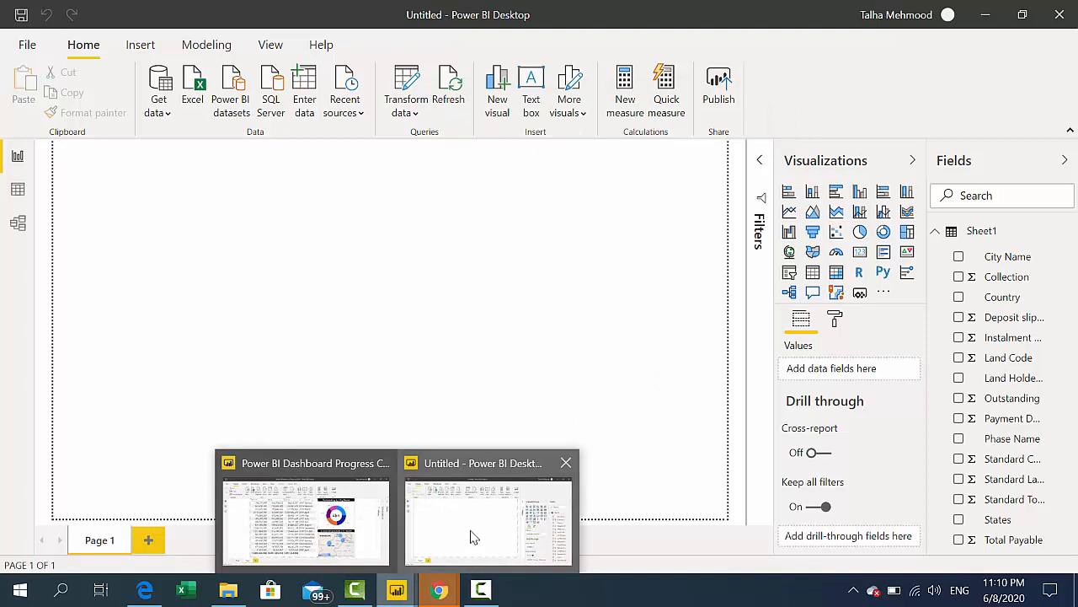
click(472, 537)
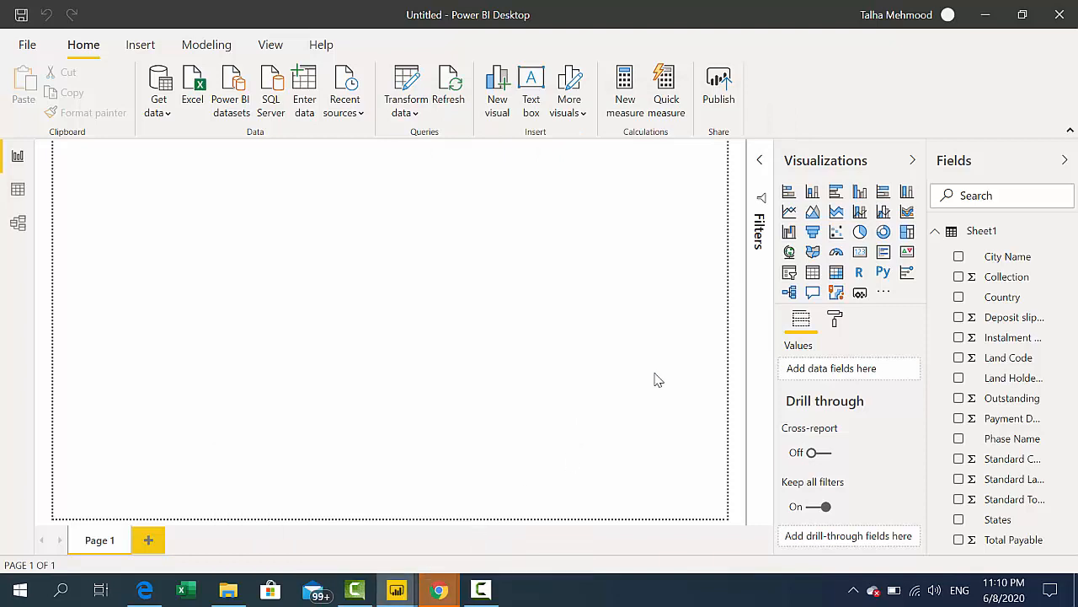
click(760, 176)
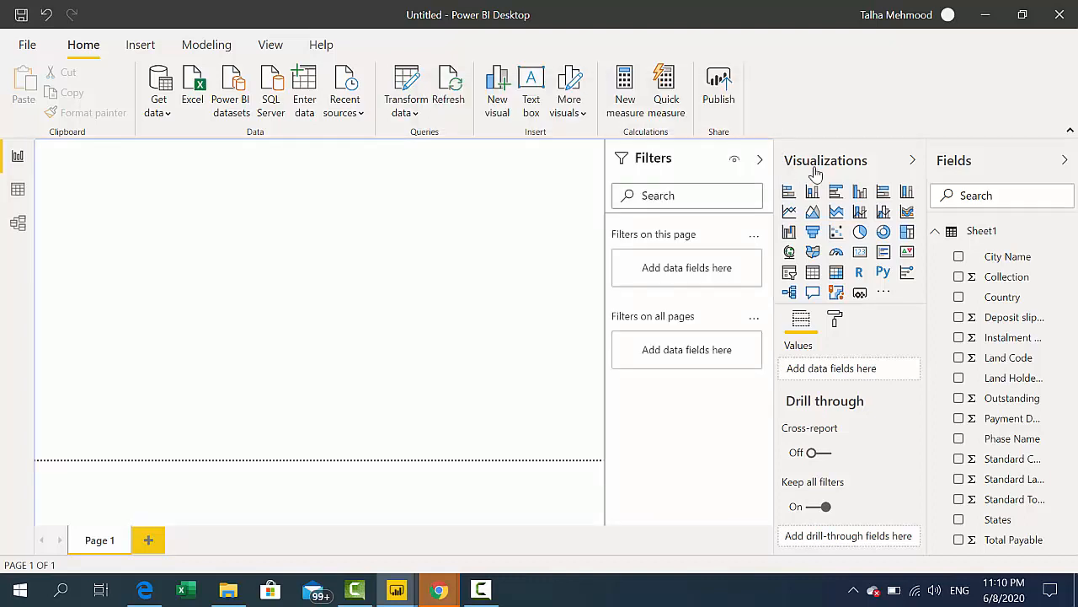
click(760, 160)
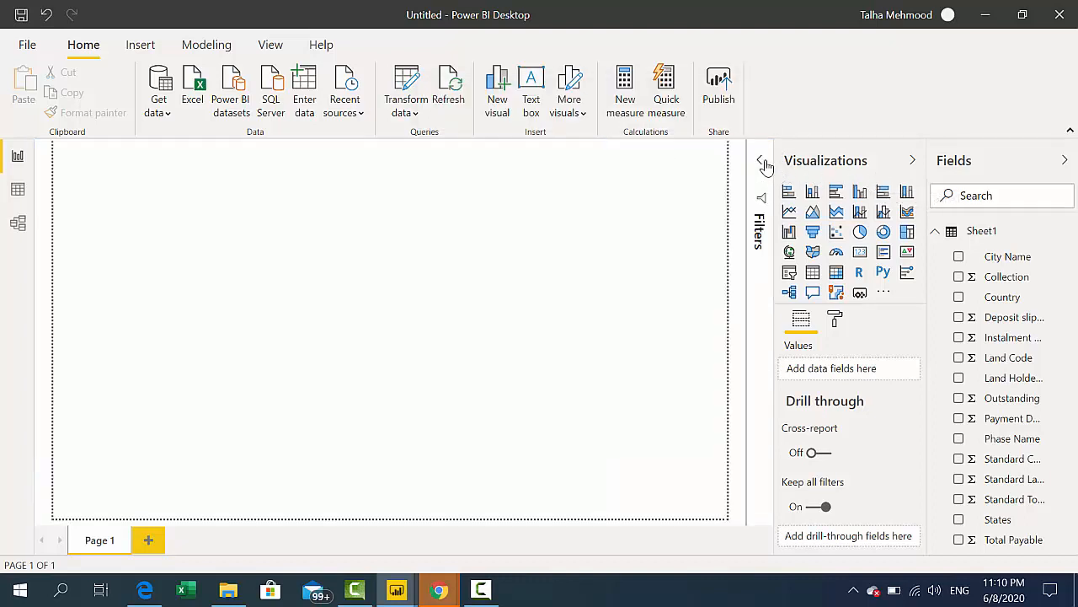
Review the sample Power BI Dashboard Progress Chart report, and return to the untitled report with the Visualizations pane expanded
click(913, 165)
mouse_move(396, 597)
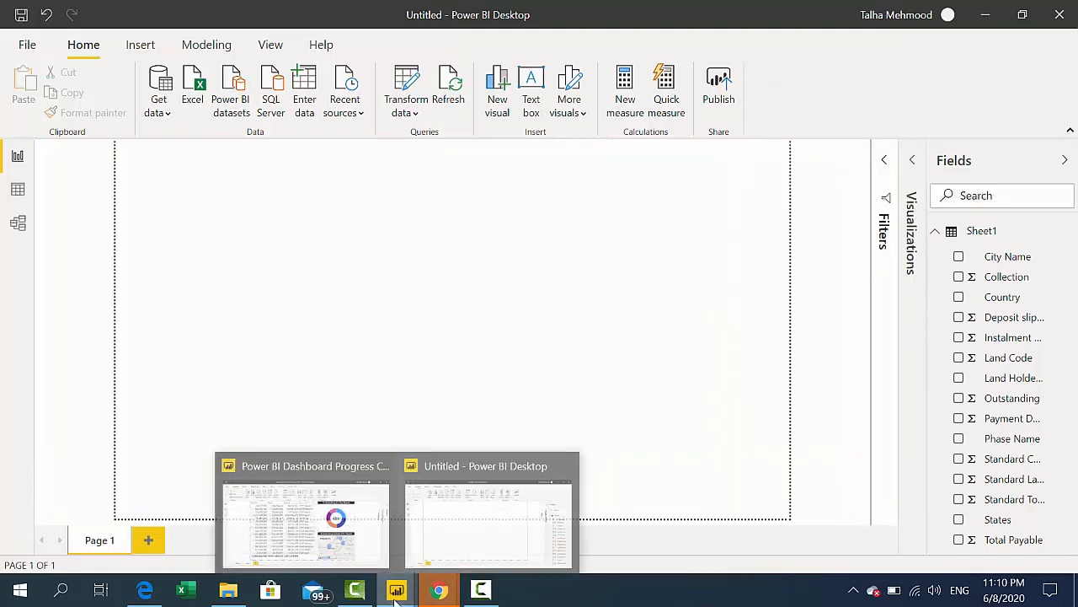
click(263, 521)
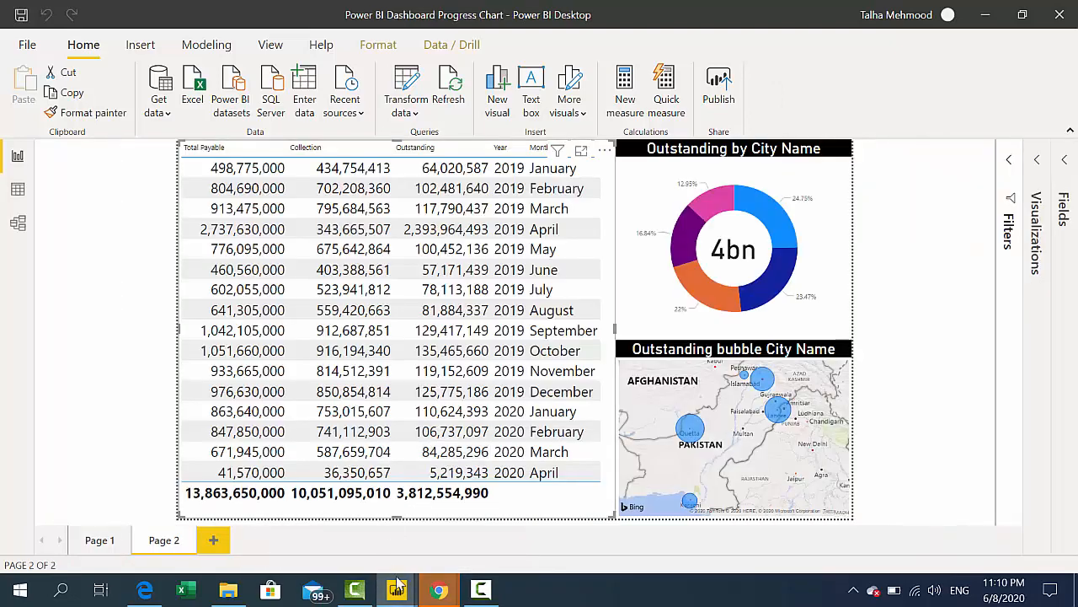
mouse_move(398, 588)
click(445, 532)
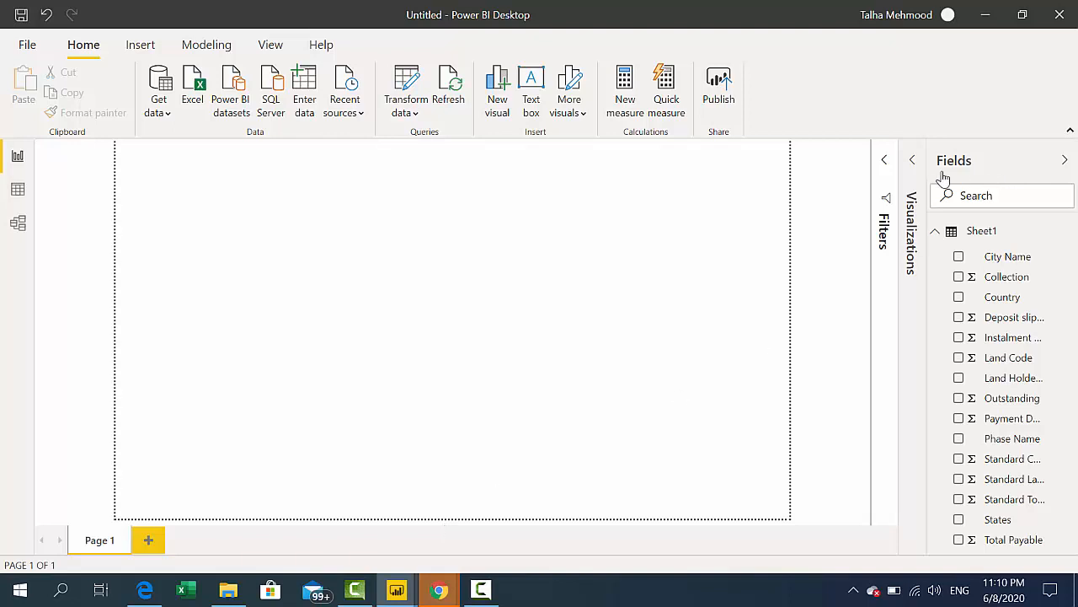
click(916, 164)
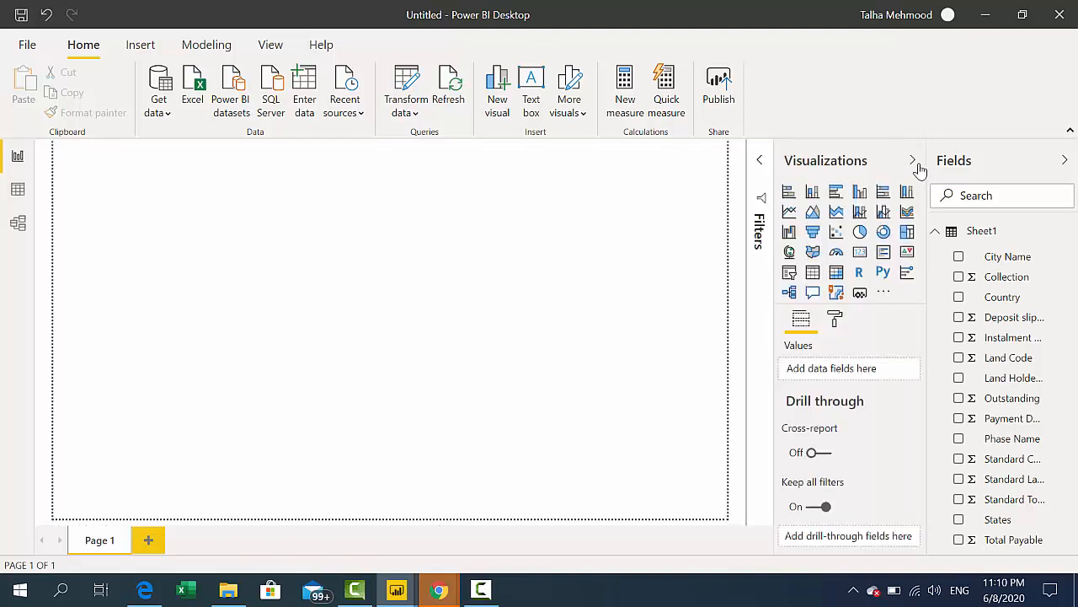
Show the Sheet1 table in the data view and select its Payment Date column
click(19, 194)
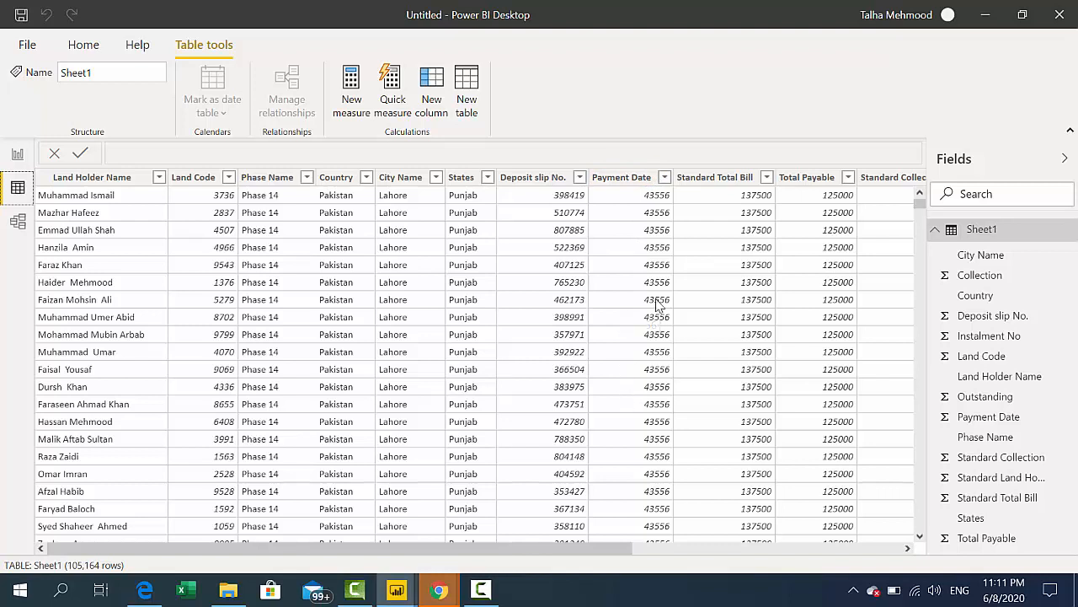
click(628, 176)
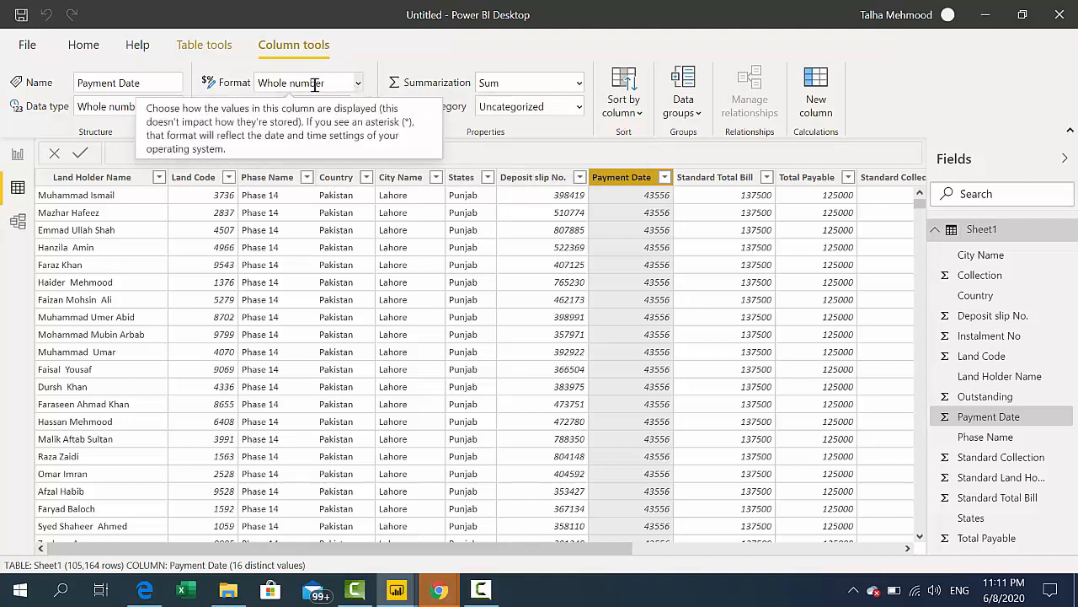
click(358, 82)
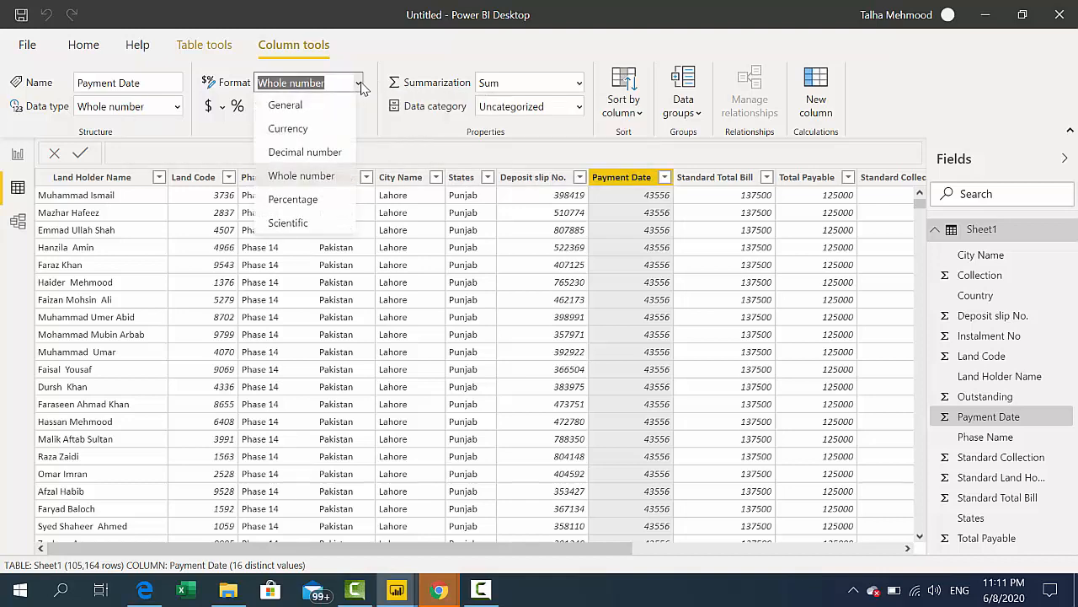
click(359, 84)
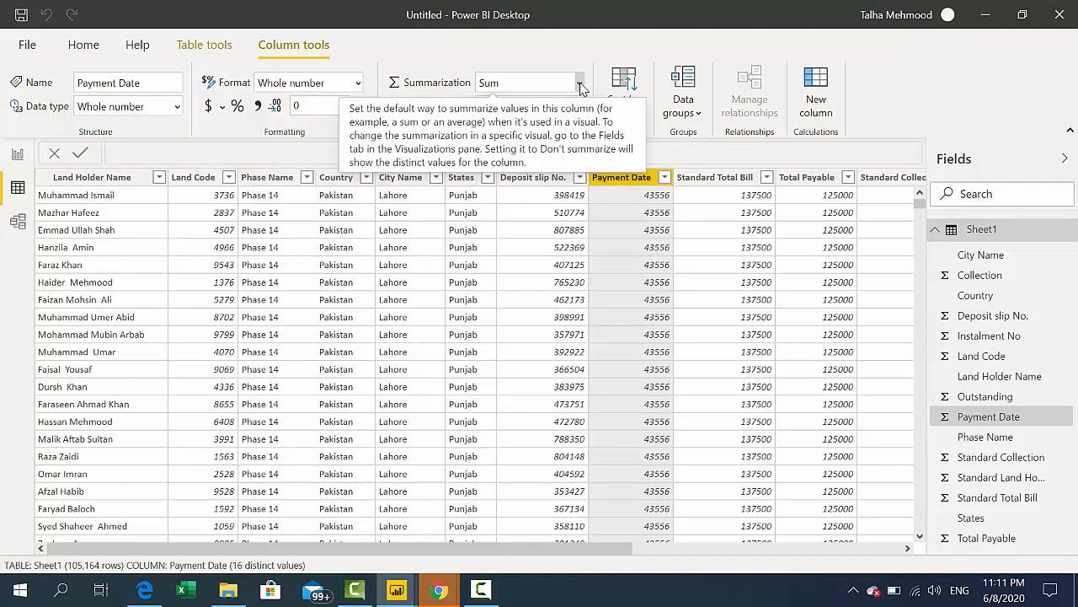
click(580, 83)
click(579, 83)
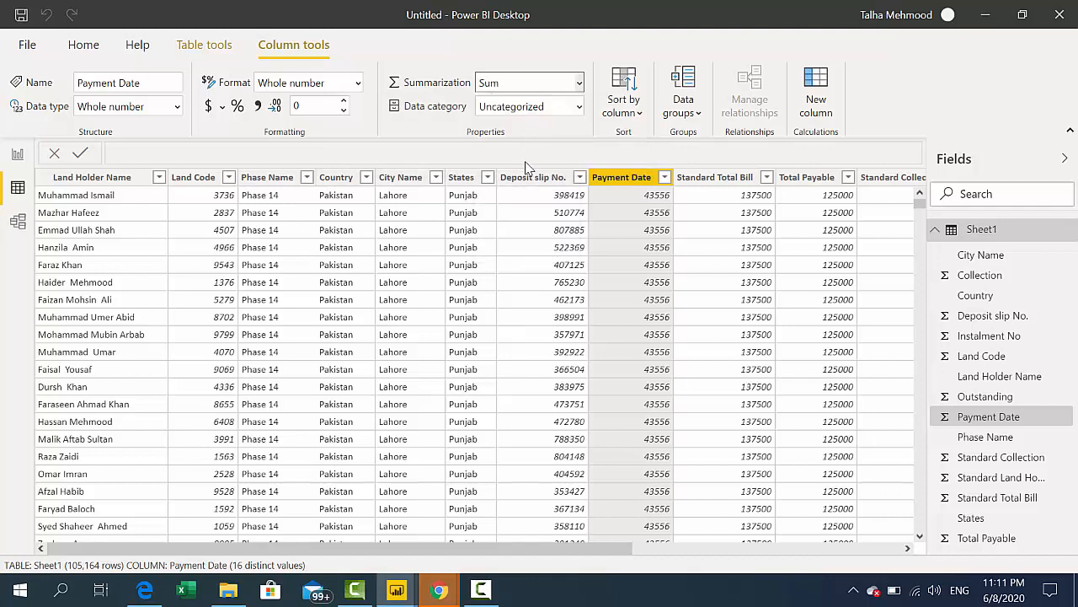
click(579, 107)
click(580, 110)
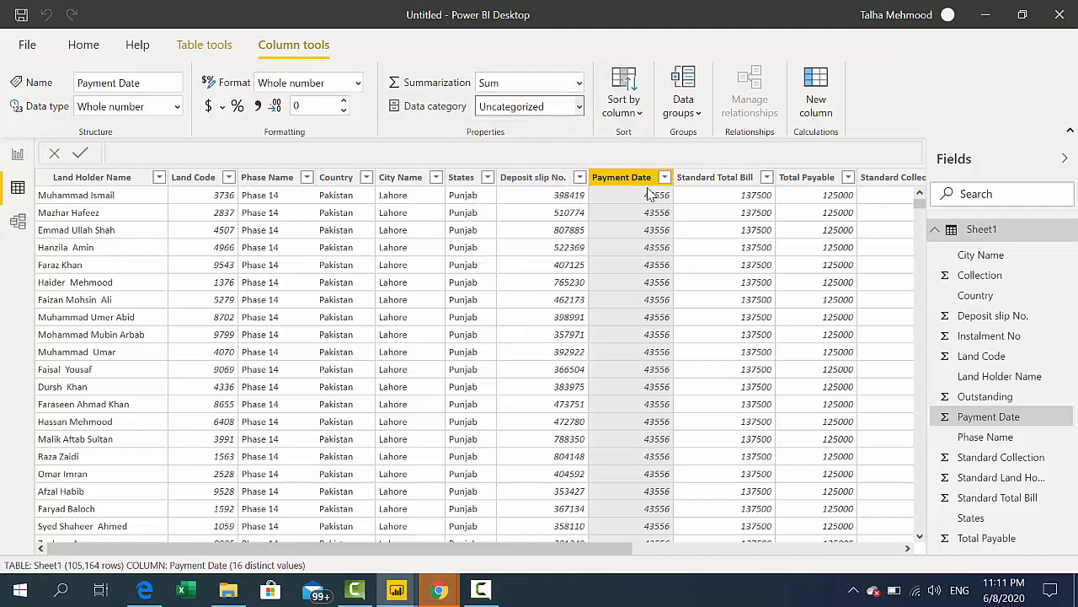
Set the Payment Date column's data type to Date
click(176, 107)
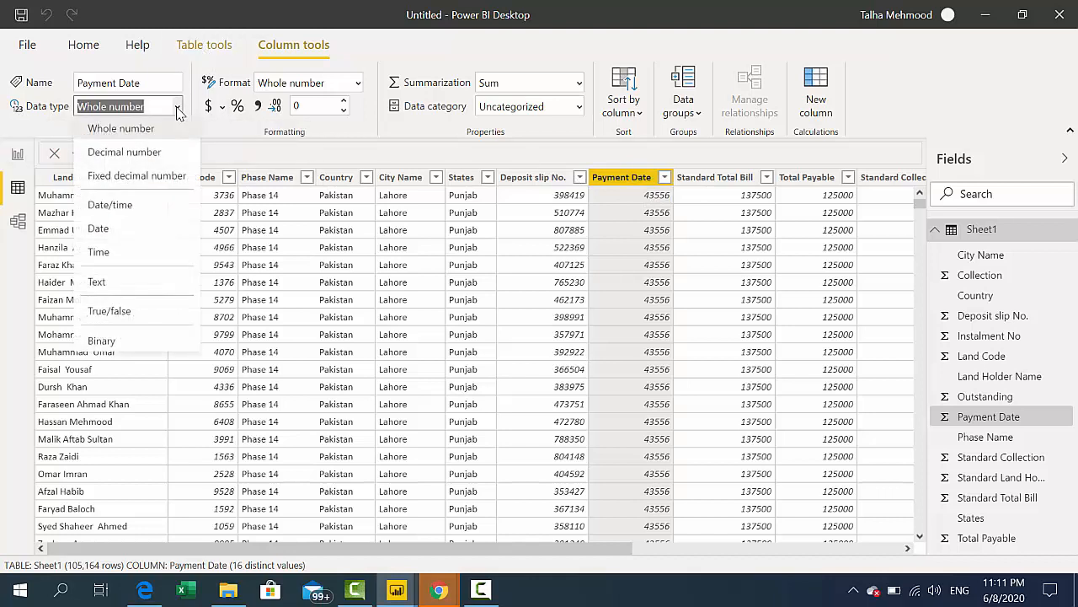
click(99, 229)
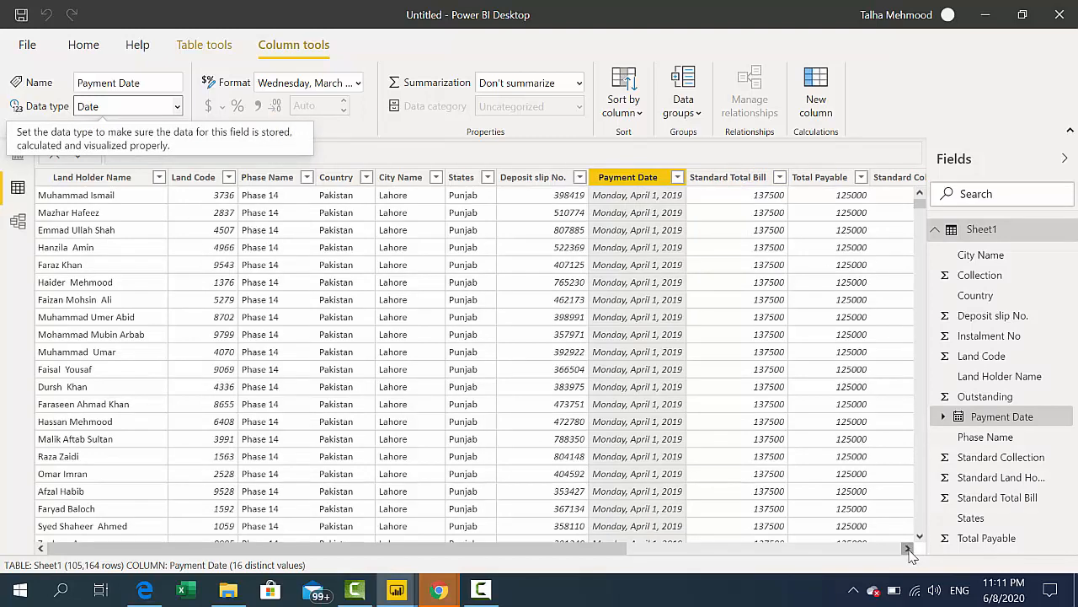
Format the Total Payable column with a thousands separator
drag(909, 549, 908, 549)
click(474, 180)
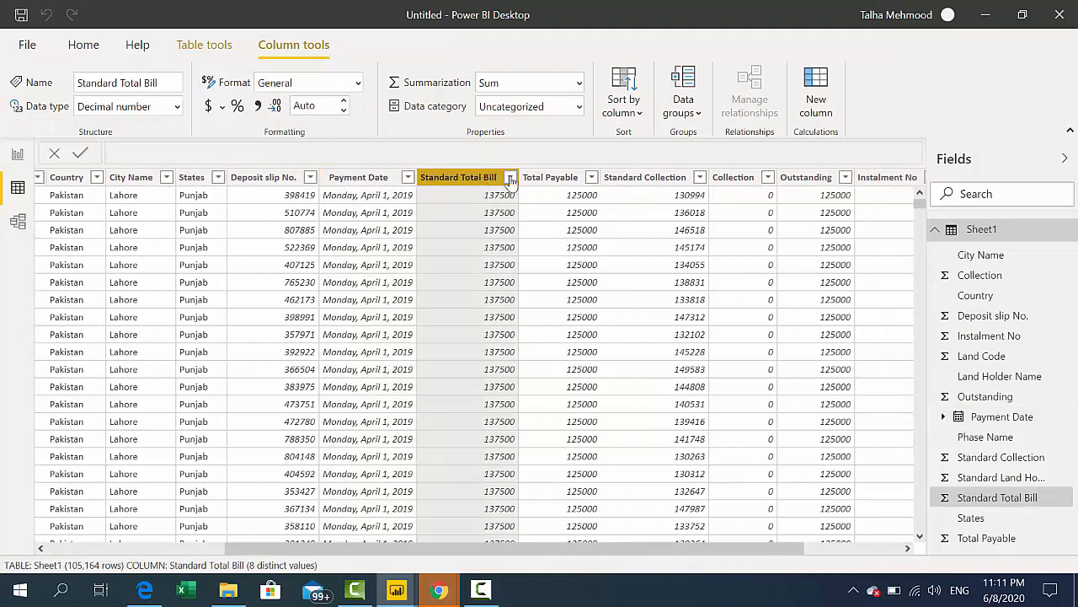
click(557, 178)
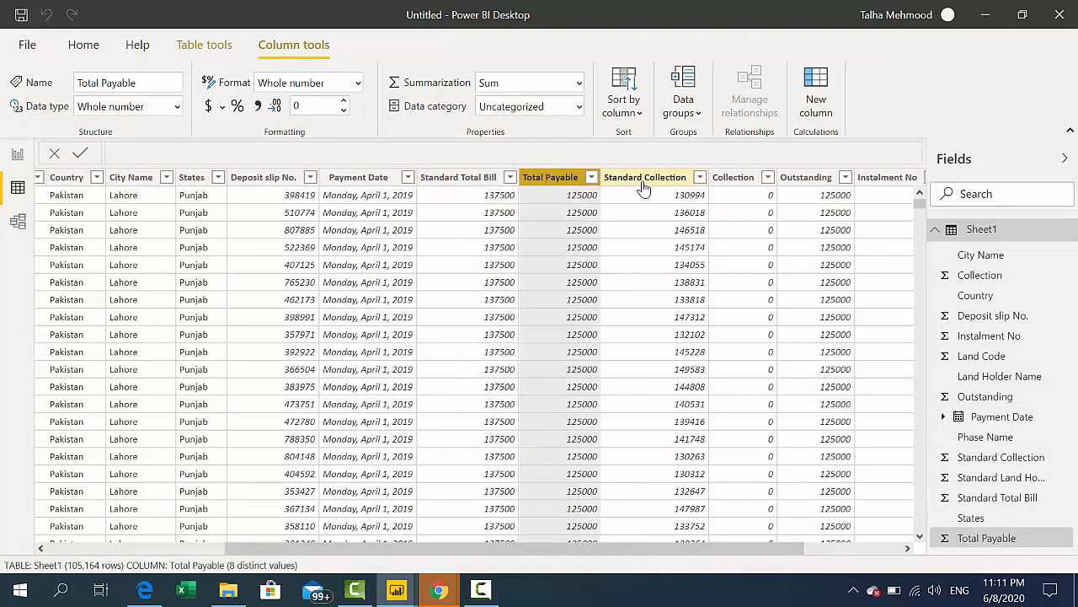
click(257, 107)
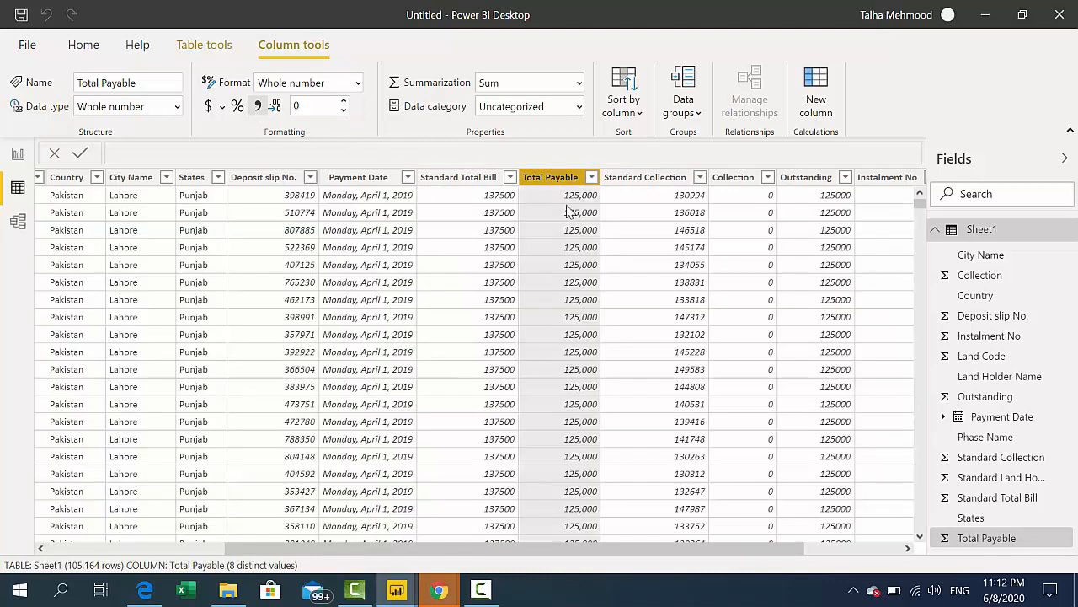
Format the Standard Total Bill column with a thousands separator and 0 decimal places
click(459, 177)
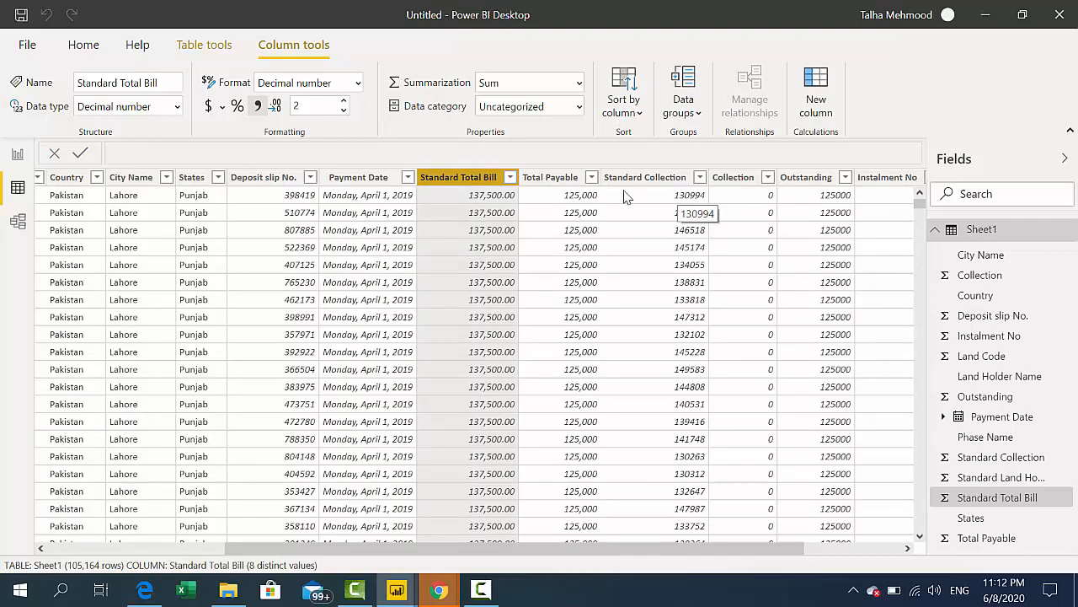
click(344, 101)
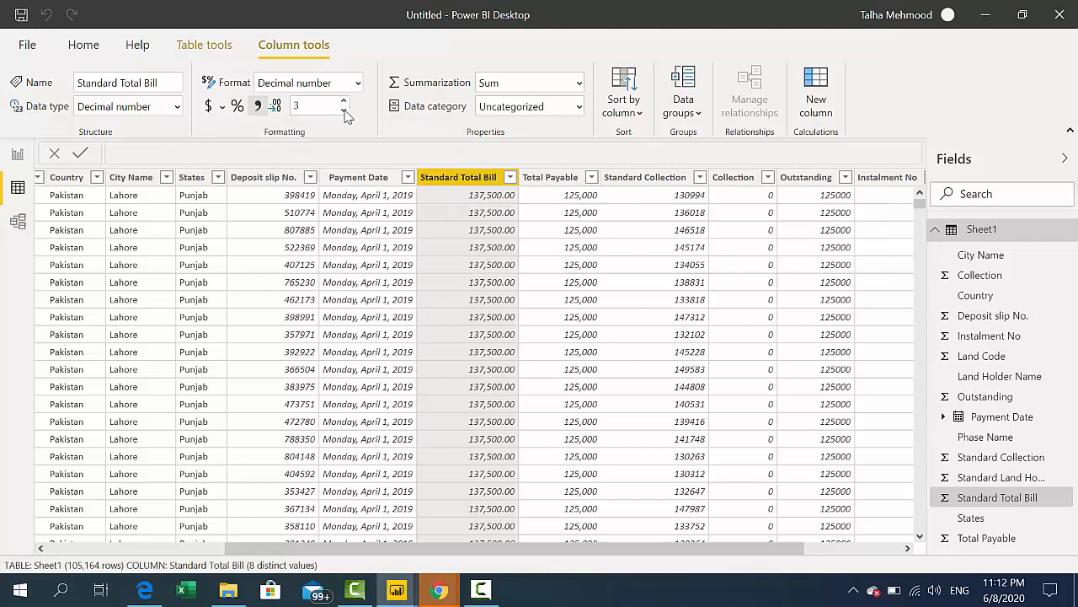
click(344, 111)
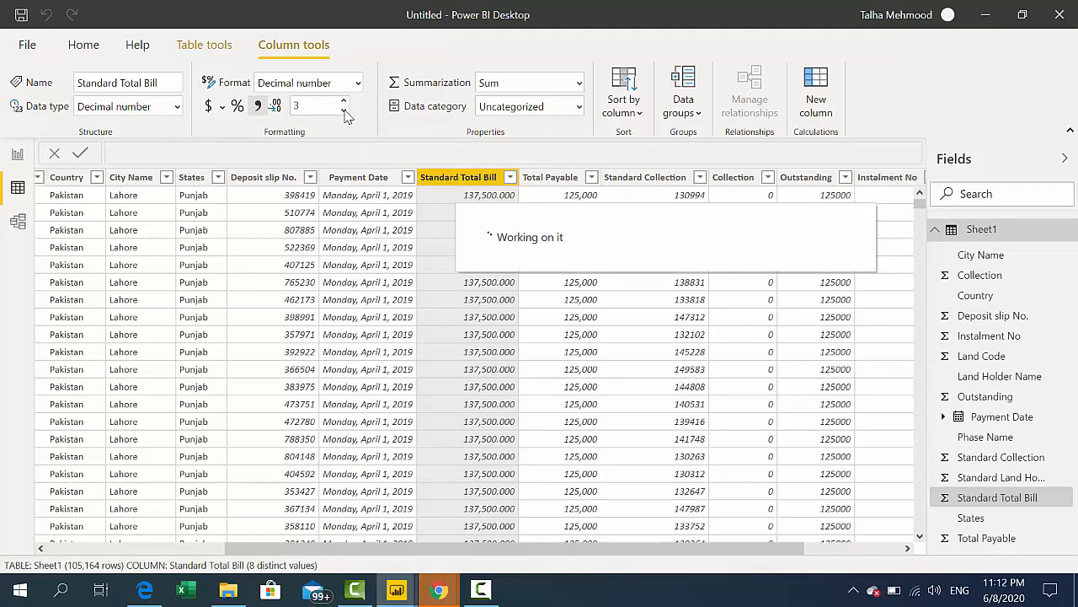
click(344, 110)
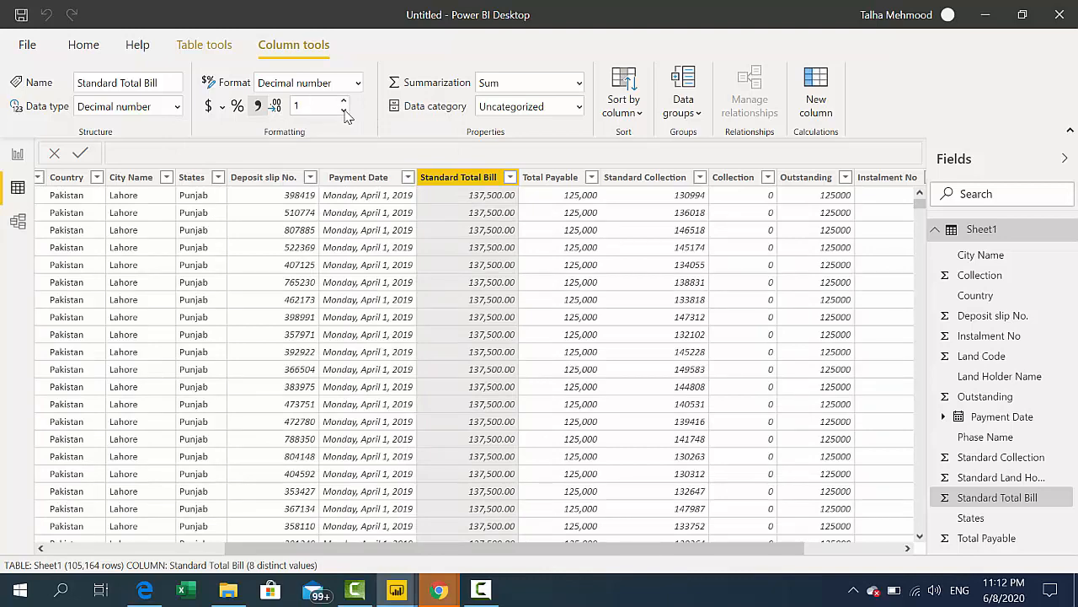
Apply the thousands separator to the Standard Collection, Collection and Outstanding columns
click(663, 178)
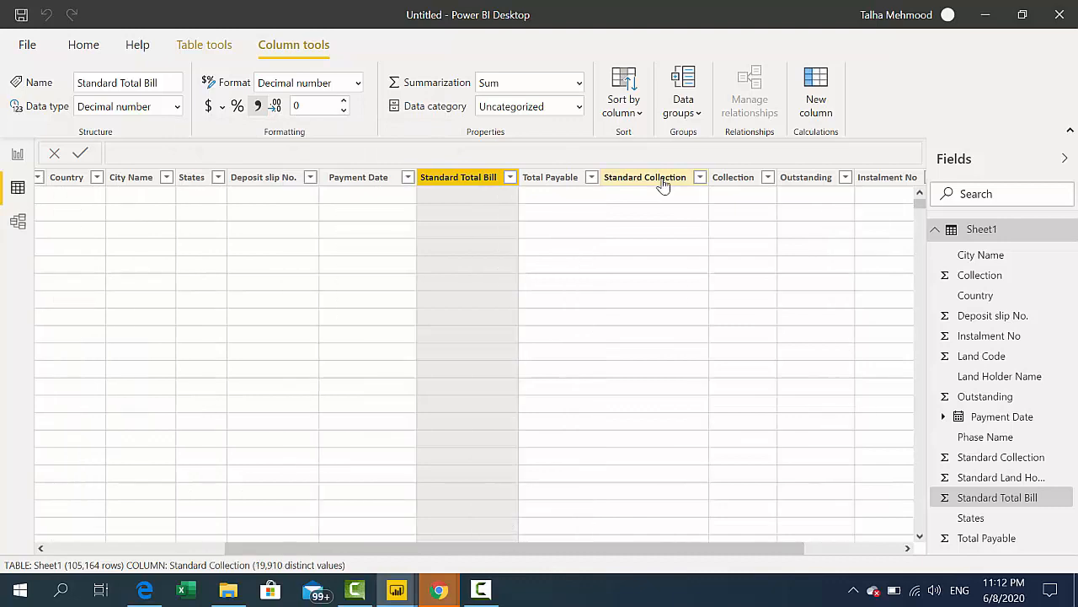
click(257, 111)
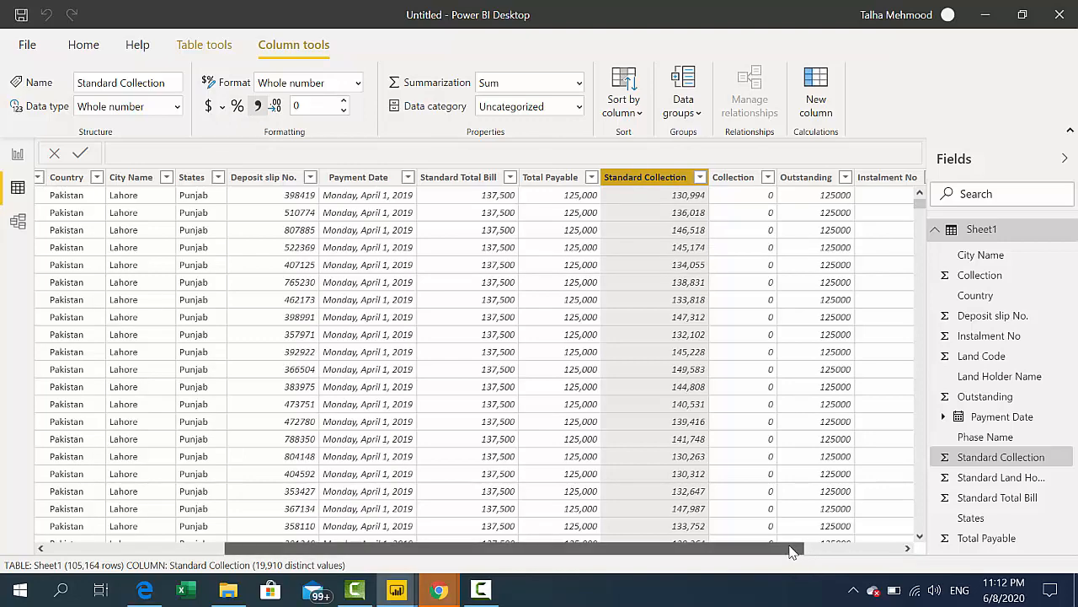
drag(792, 552, 863, 550)
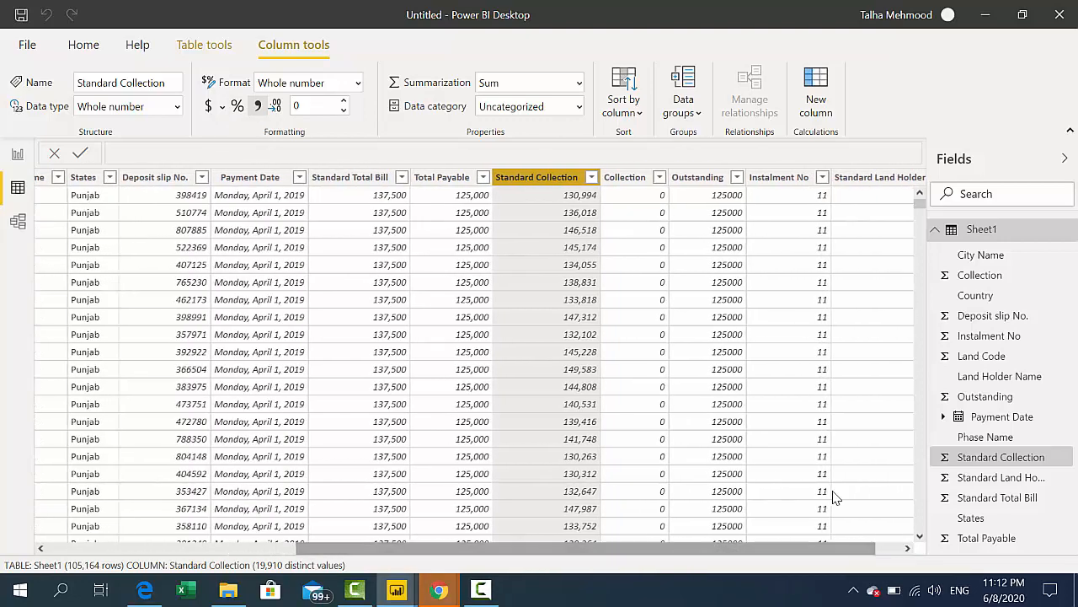
click(647, 192)
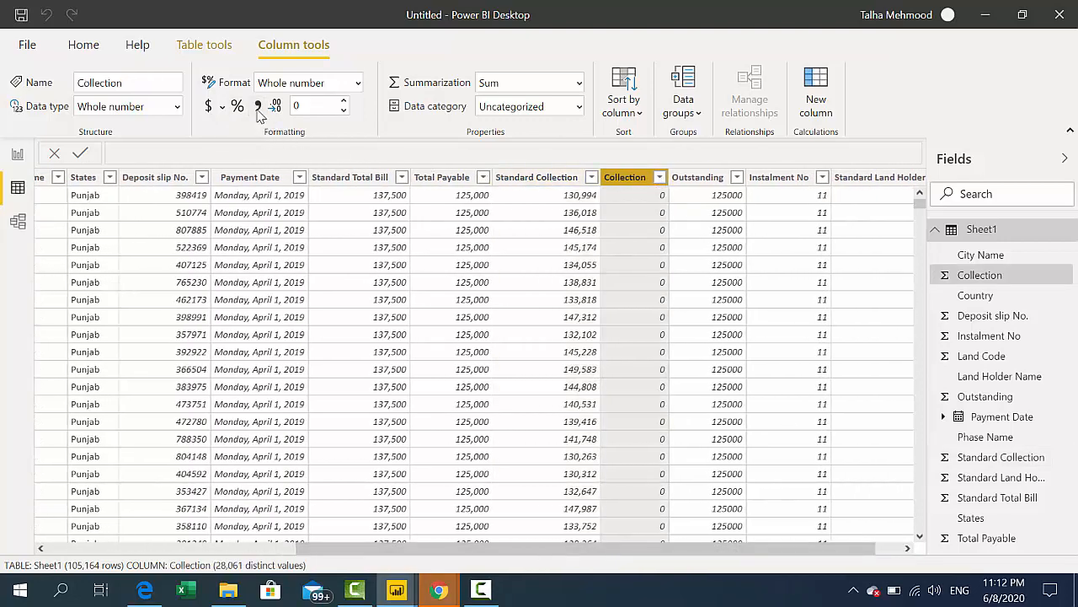
click(258, 111)
click(698, 177)
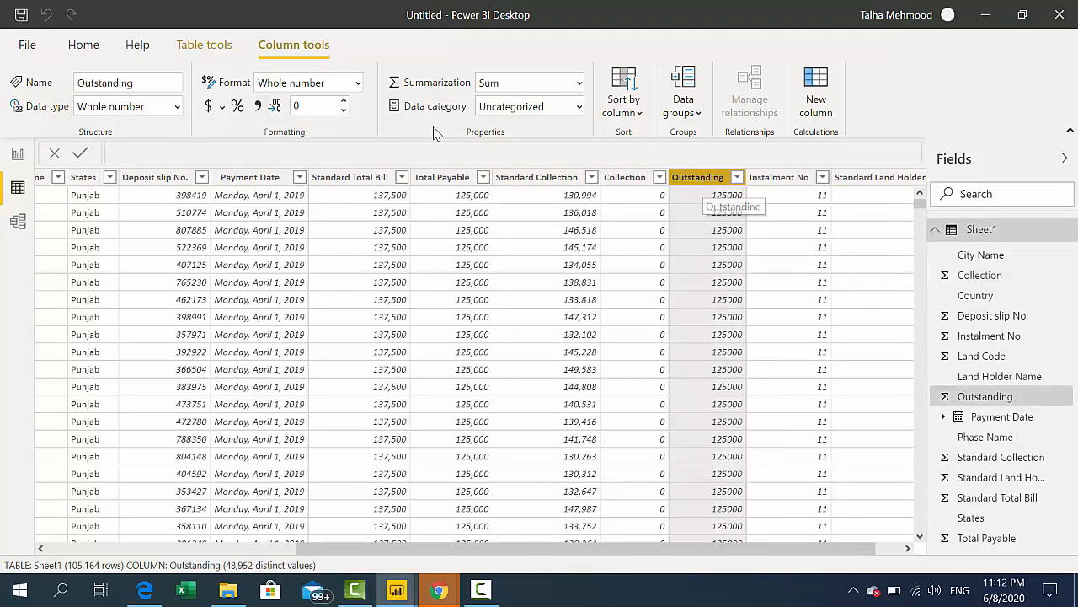
click(258, 111)
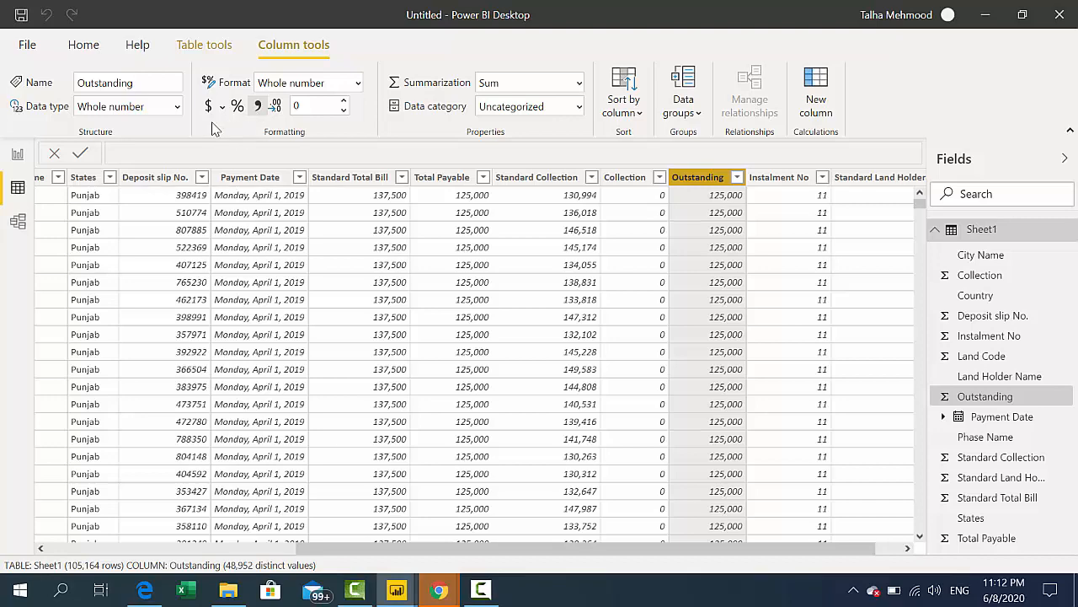
Return to the report view and add an empty table visual to Page 1
drag(592, 552, 437, 581)
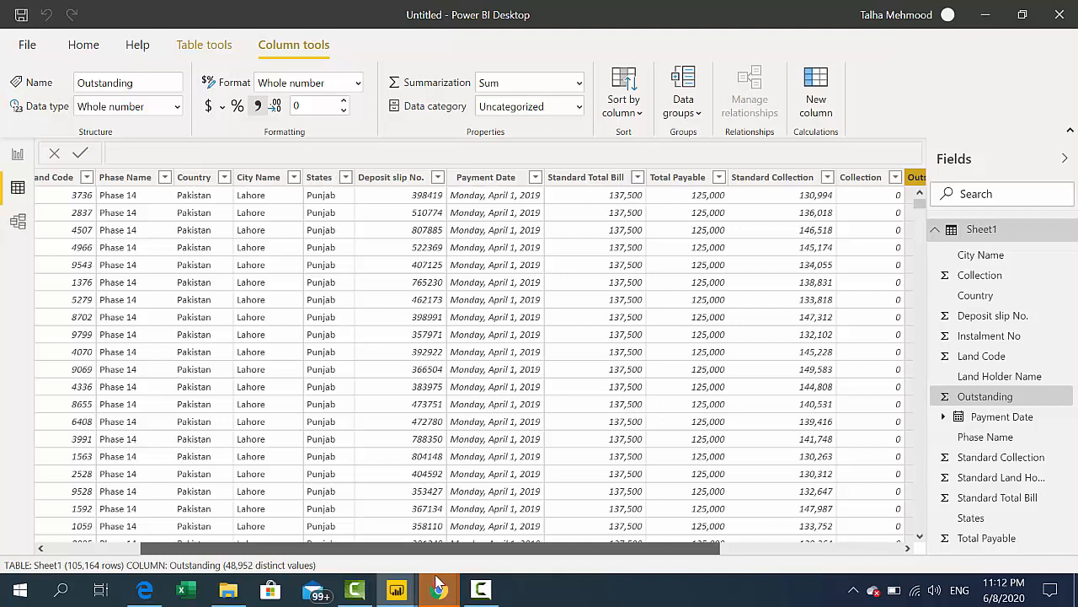
drag(436, 576, 351, 572)
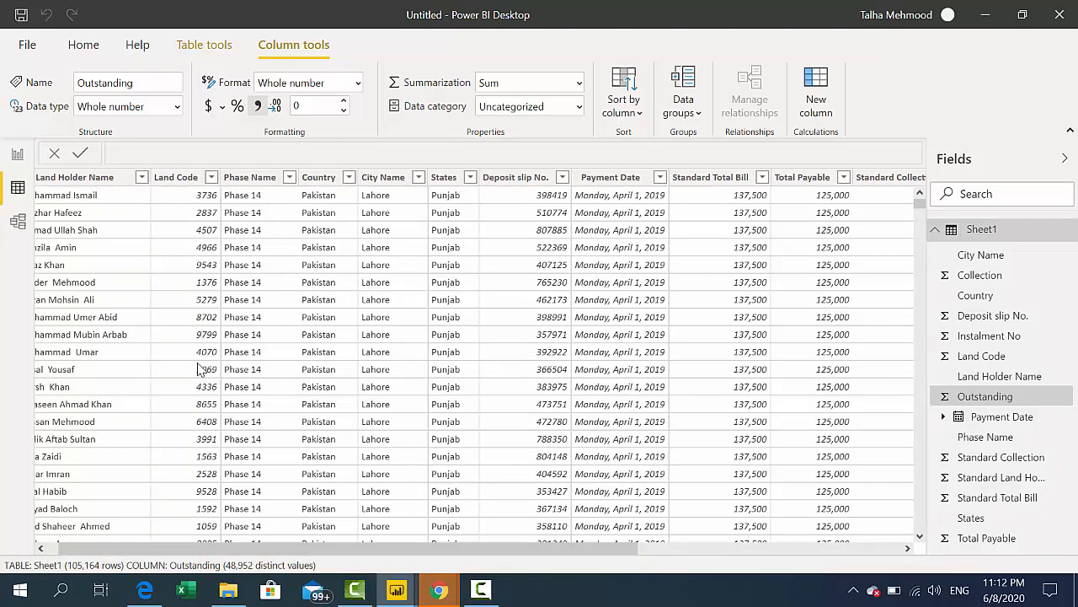
click(18, 160)
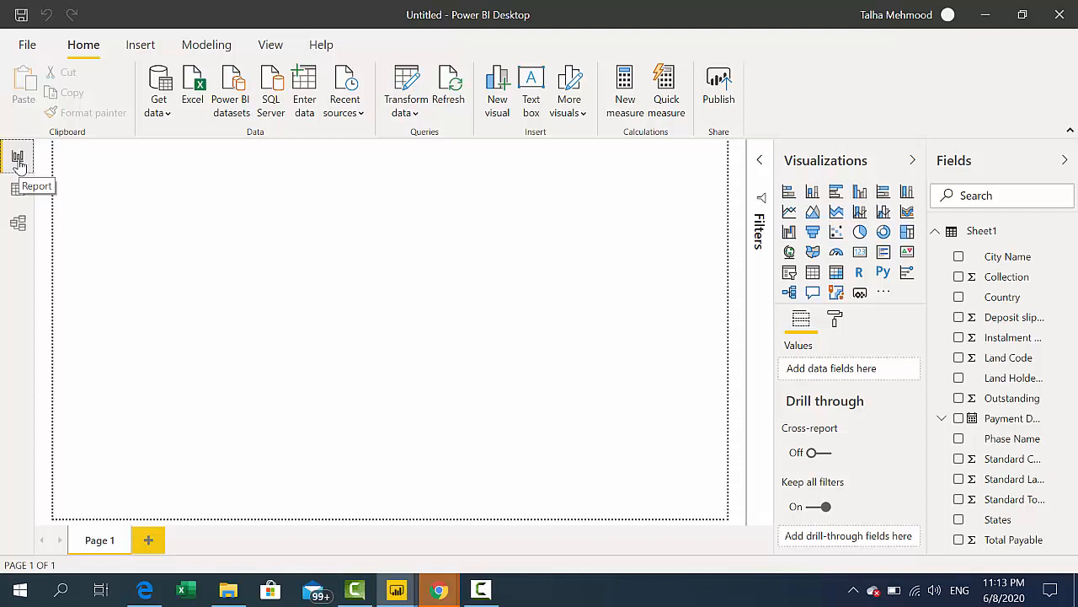
click(813, 274)
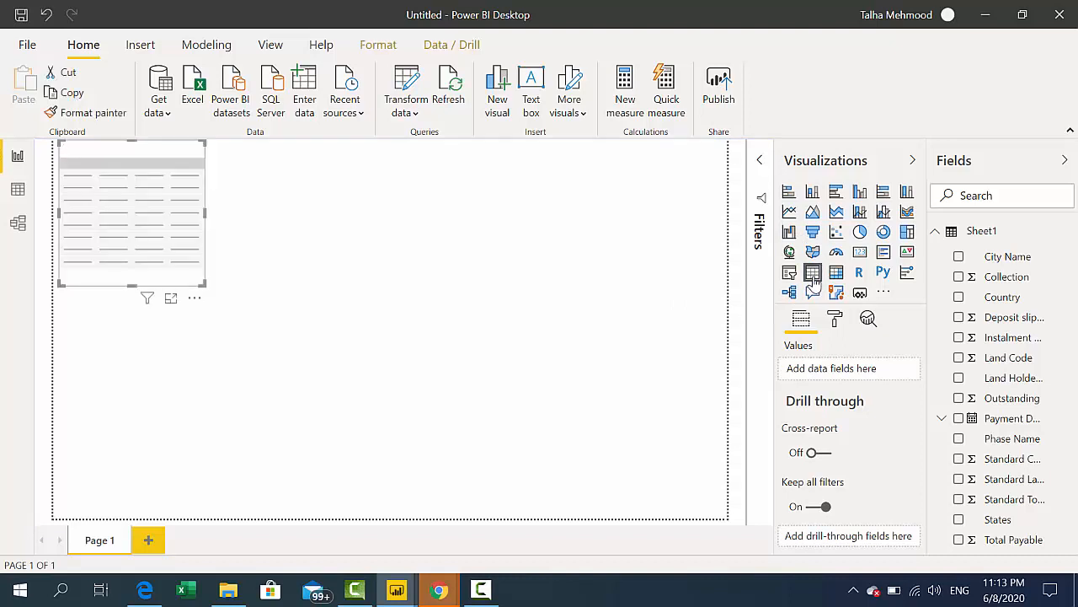
Search the fields for "dat" and add Payment Date to the table, keeping only its Year and Month levels
click(995, 193)
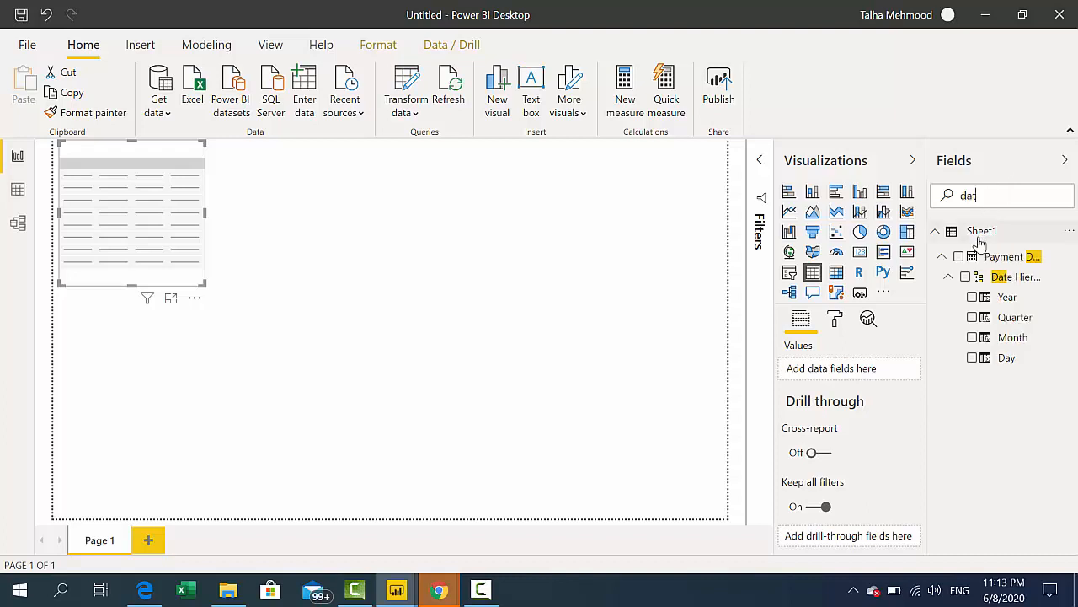
click(958, 257)
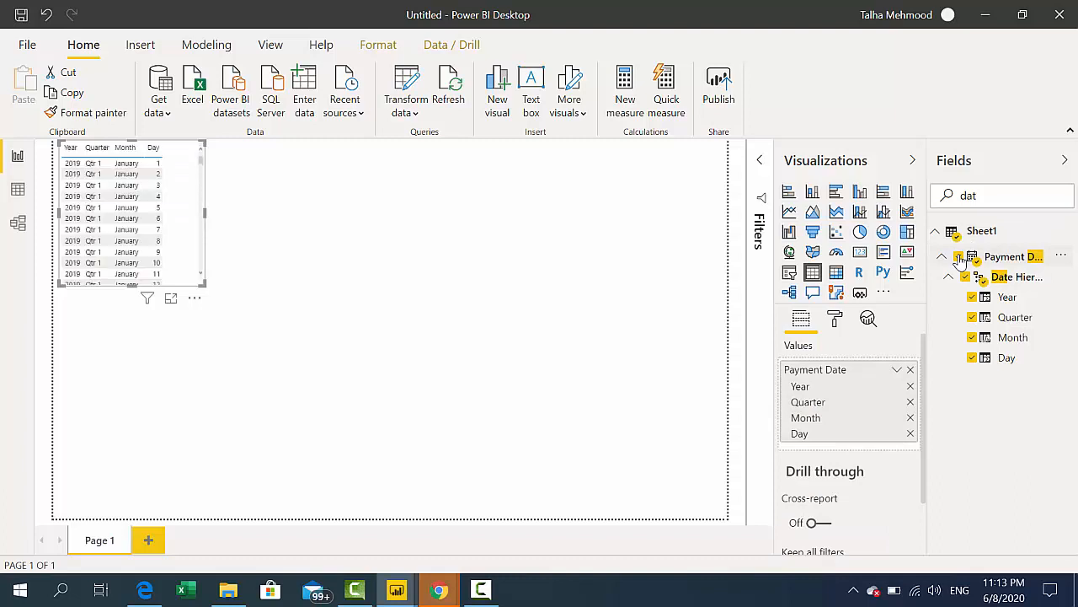
click(910, 402)
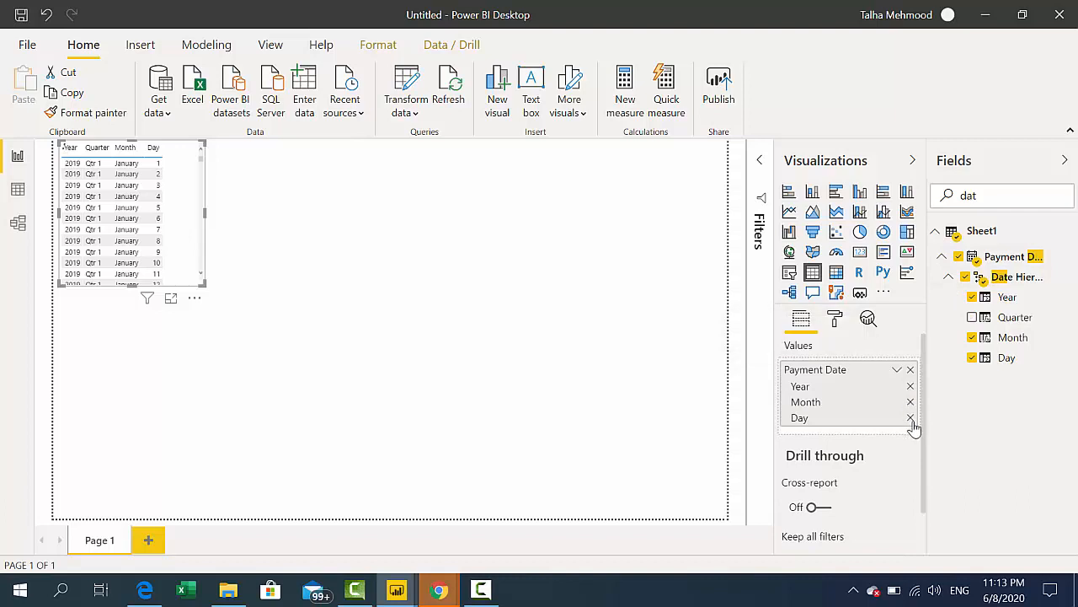
click(911, 419)
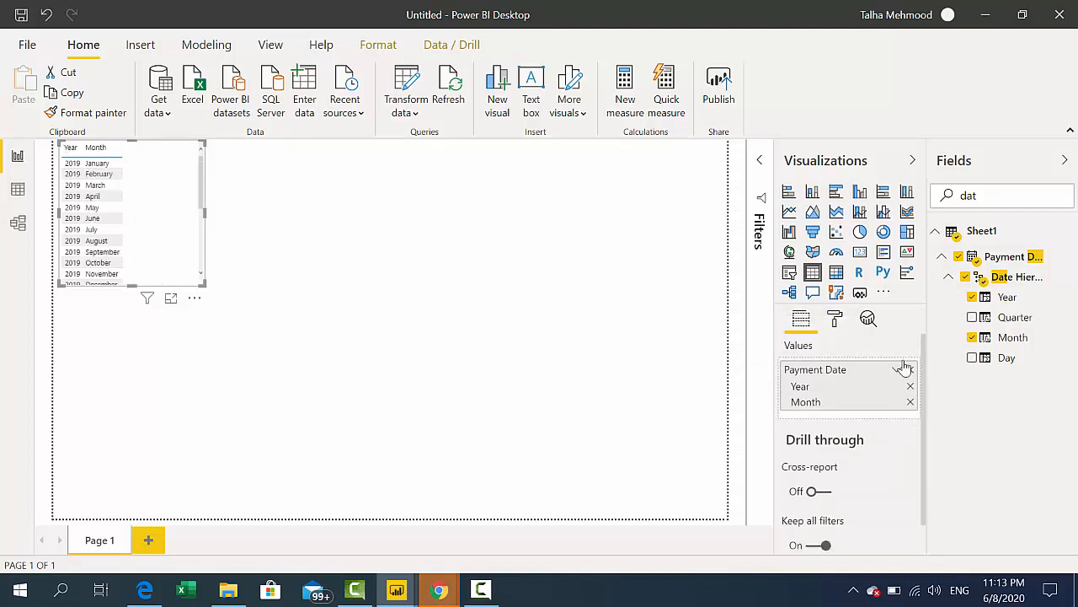
Search the fields for "paya" and "coll", adding Total Payable and Collection to the monthly table
double_click(963, 196)
text(paya)
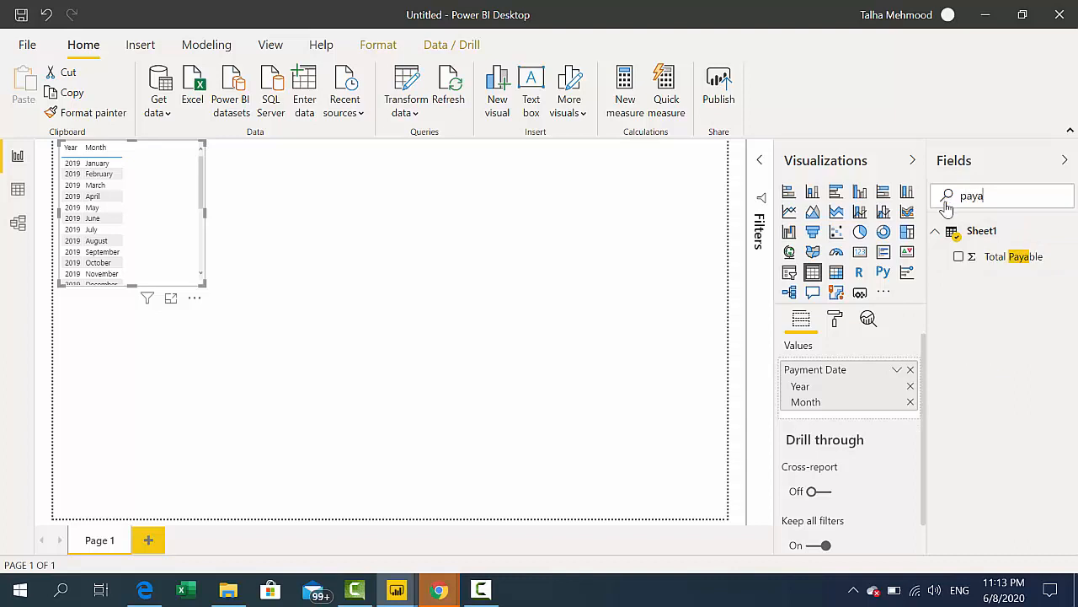
click(965, 261)
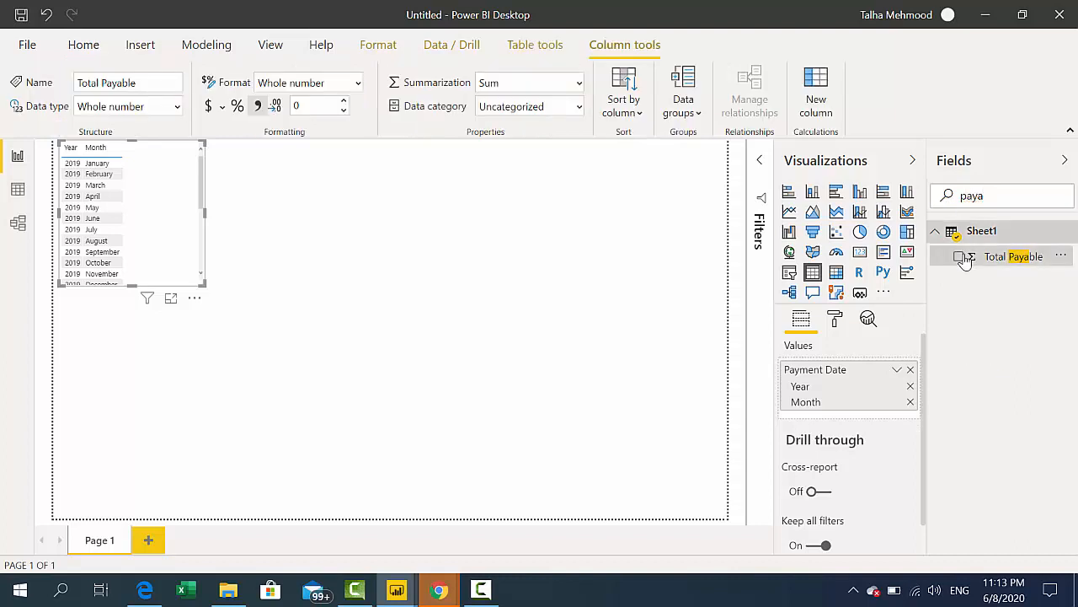
click(961, 261)
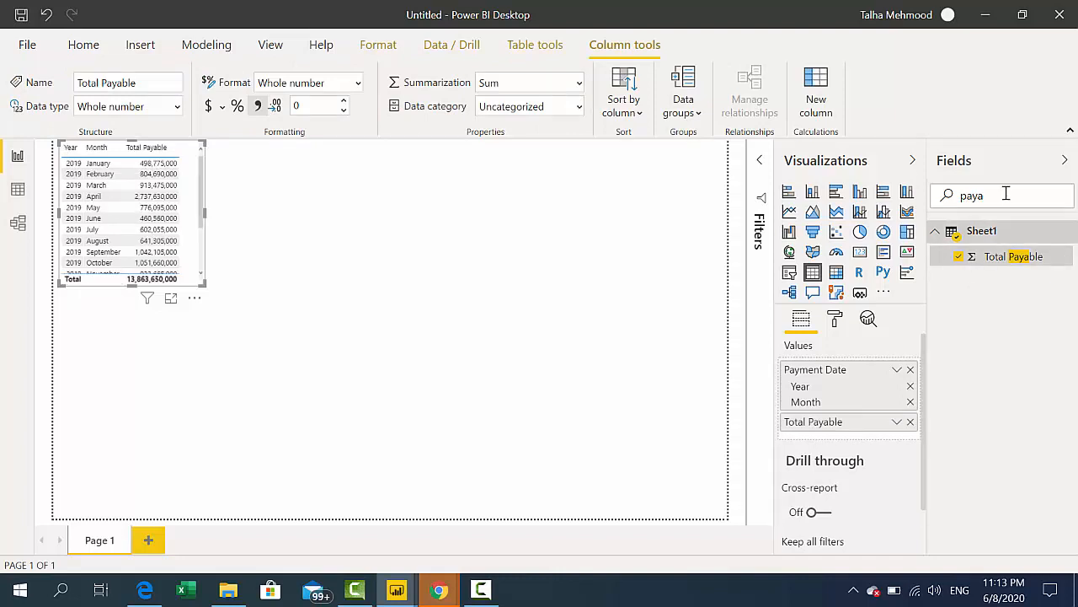
drag(1006, 193, 947, 198)
text(coll)
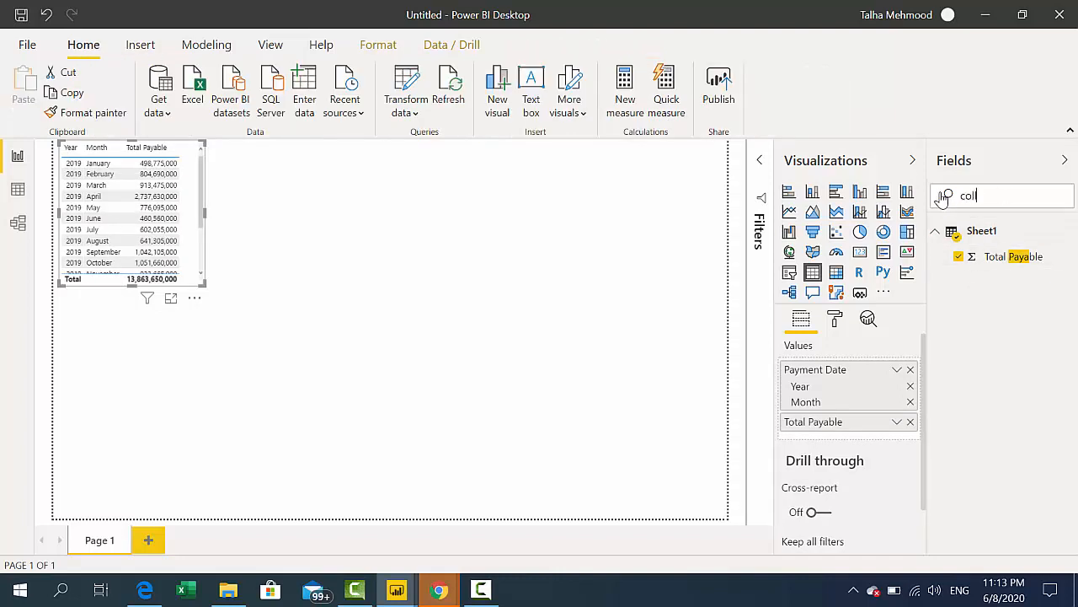
click(960, 257)
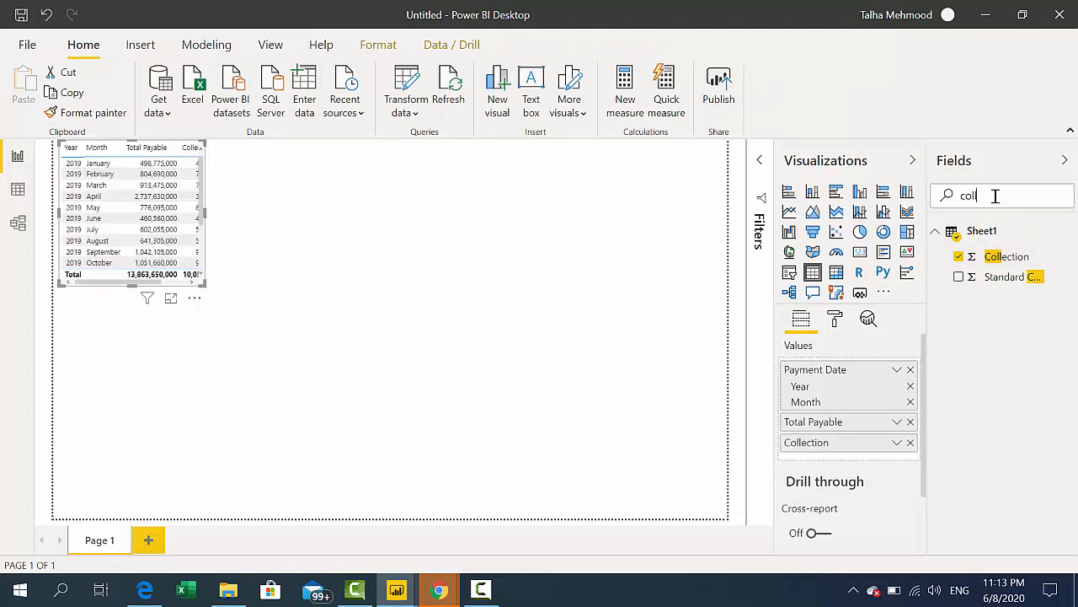
Search the fields for "out", add Outstanding to the table, and enlarge the visual to the full page height and all its columns
key(BackSpace)
key(BackSpace)
text(c)
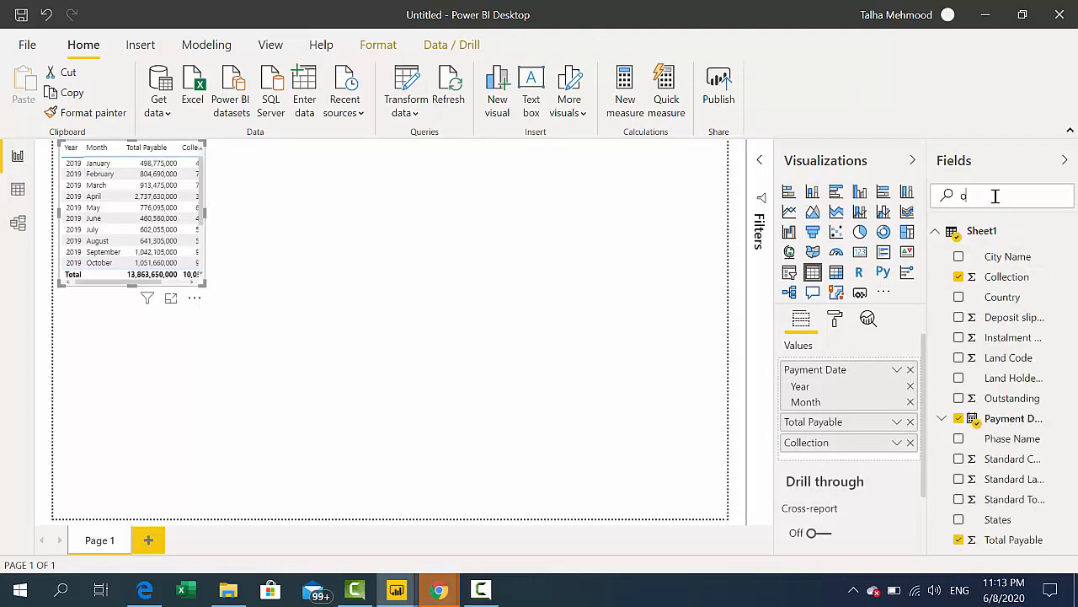
click(959, 256)
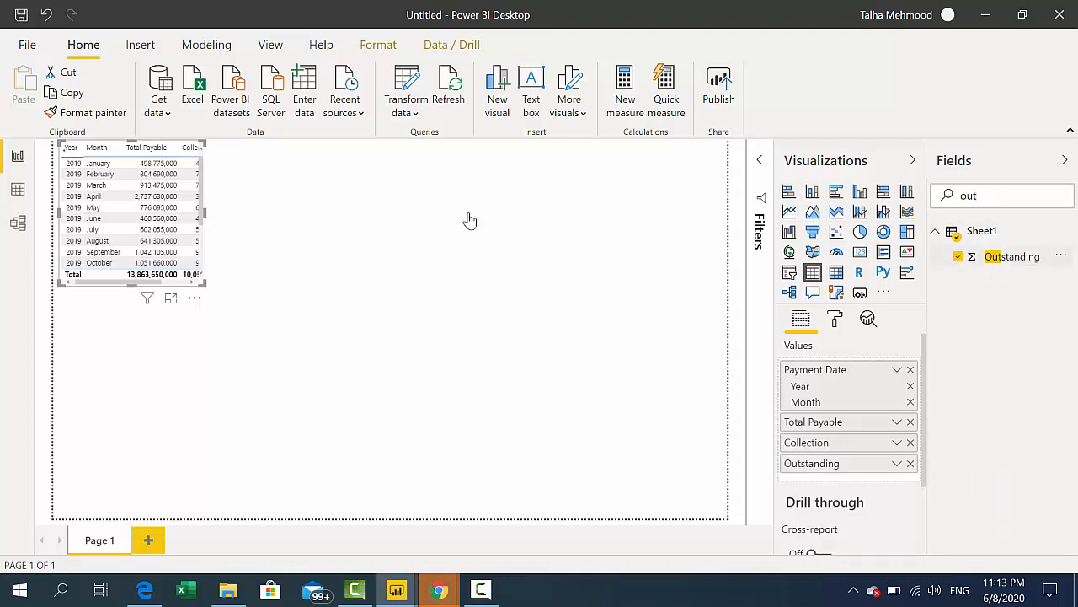
drag(133, 291, 145, 517)
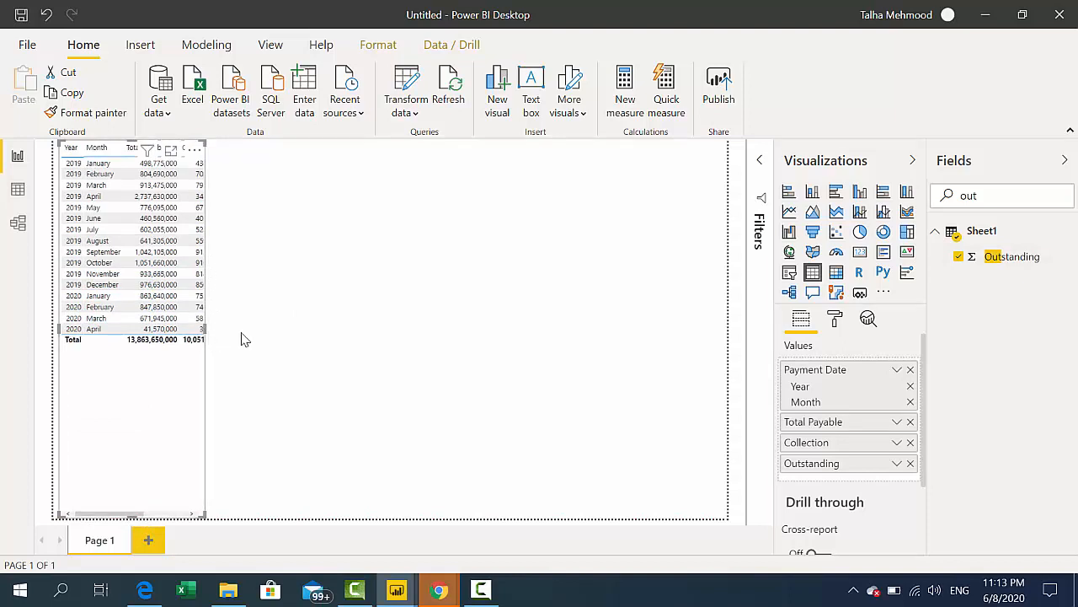
drag(241, 338, 306, 352)
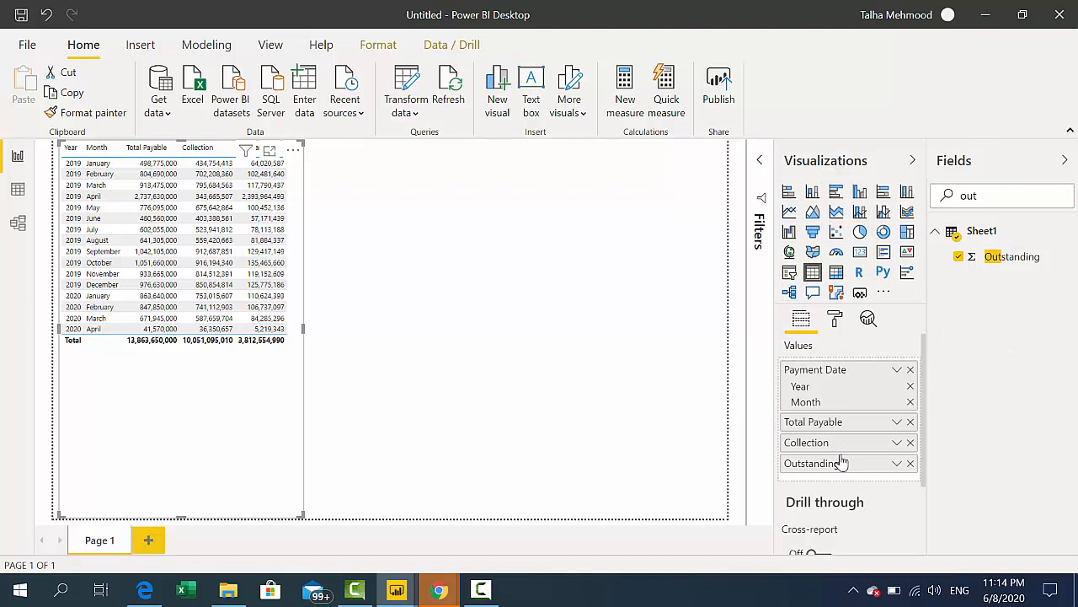
Set the text size of the table's values to 20 pt and widen the visual to fit all columns
click(837, 320)
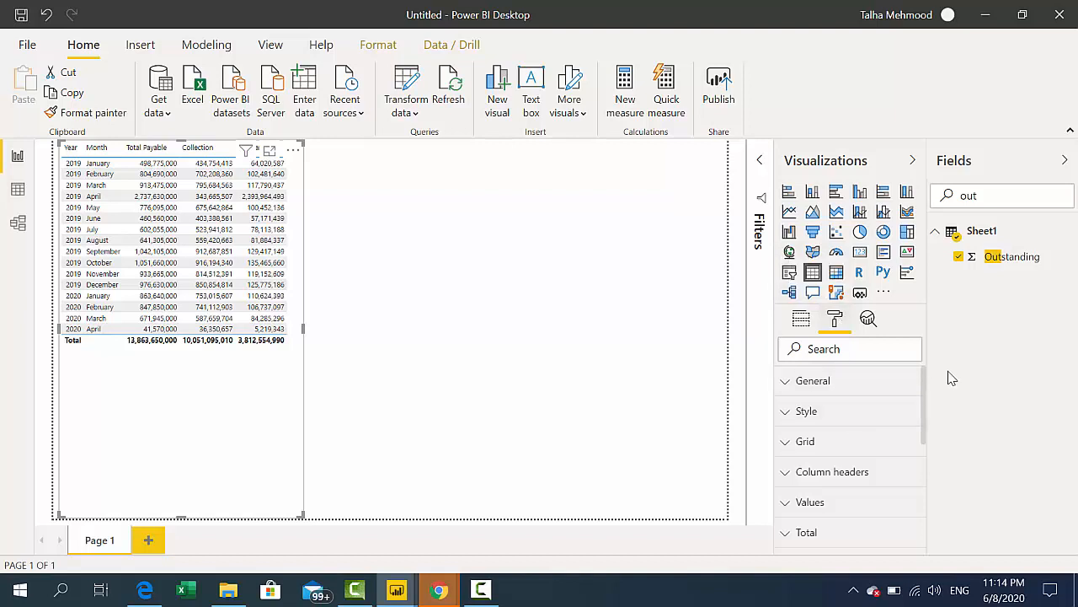
scroll(924, 384, down, 5)
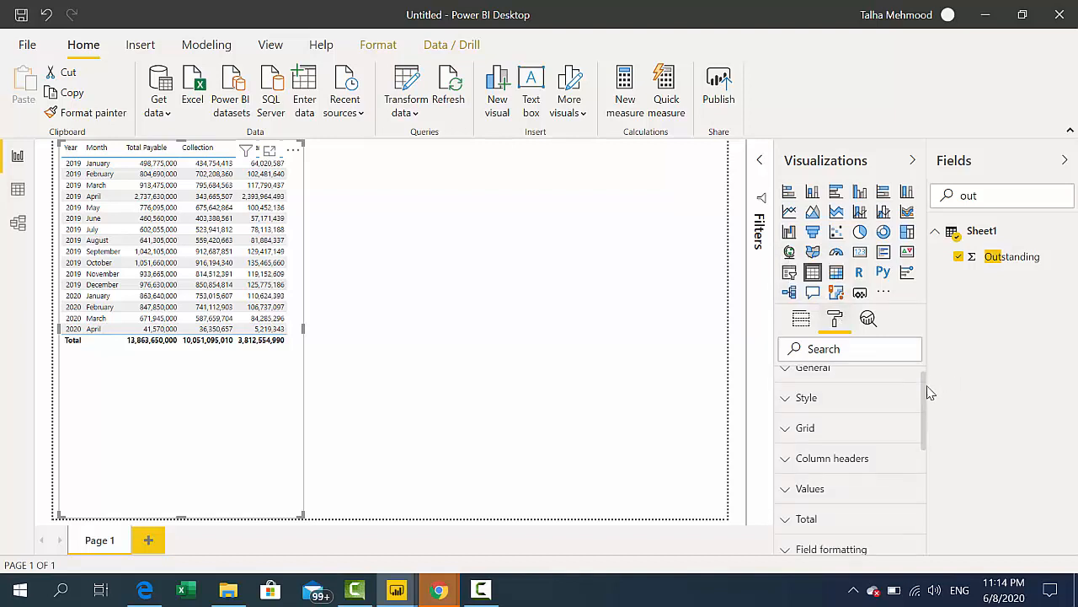
drag(924, 438, 932, 485)
click(859, 430)
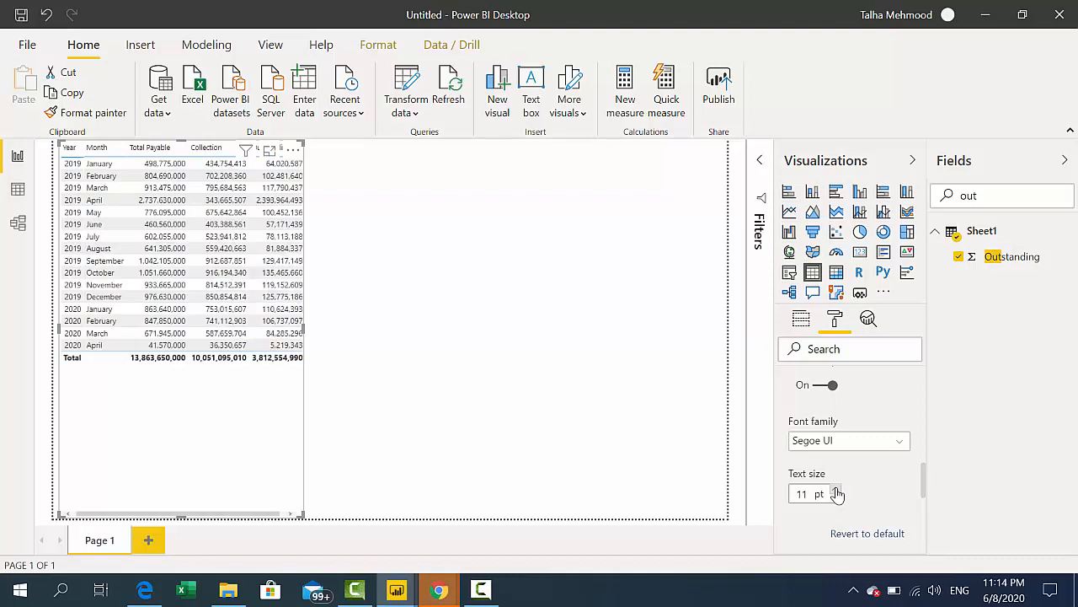
click(837, 491)
click(836, 491)
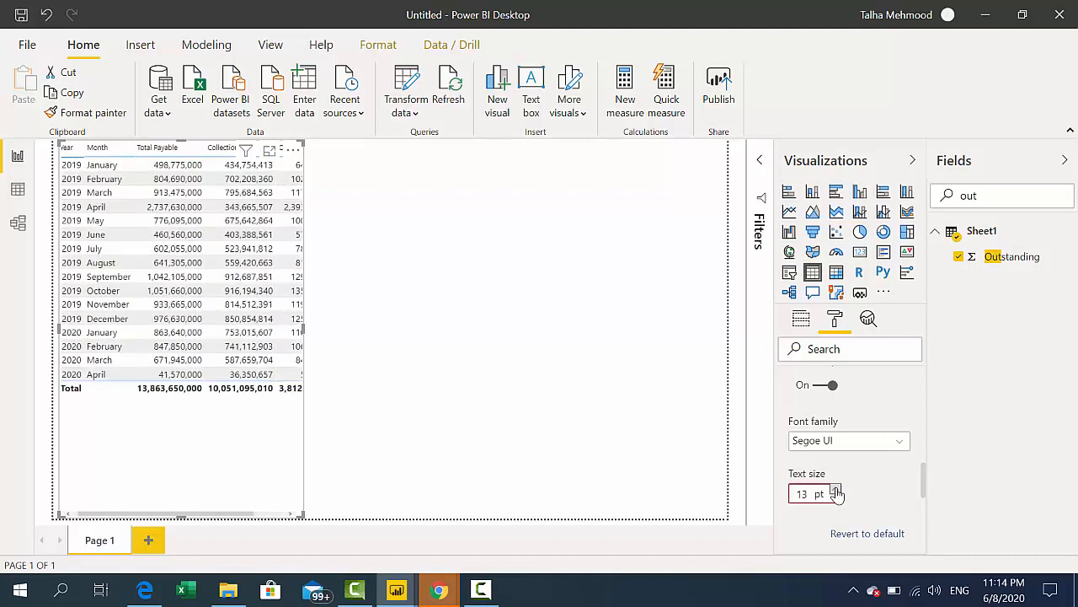
click(837, 492)
click(836, 491)
click(837, 491)
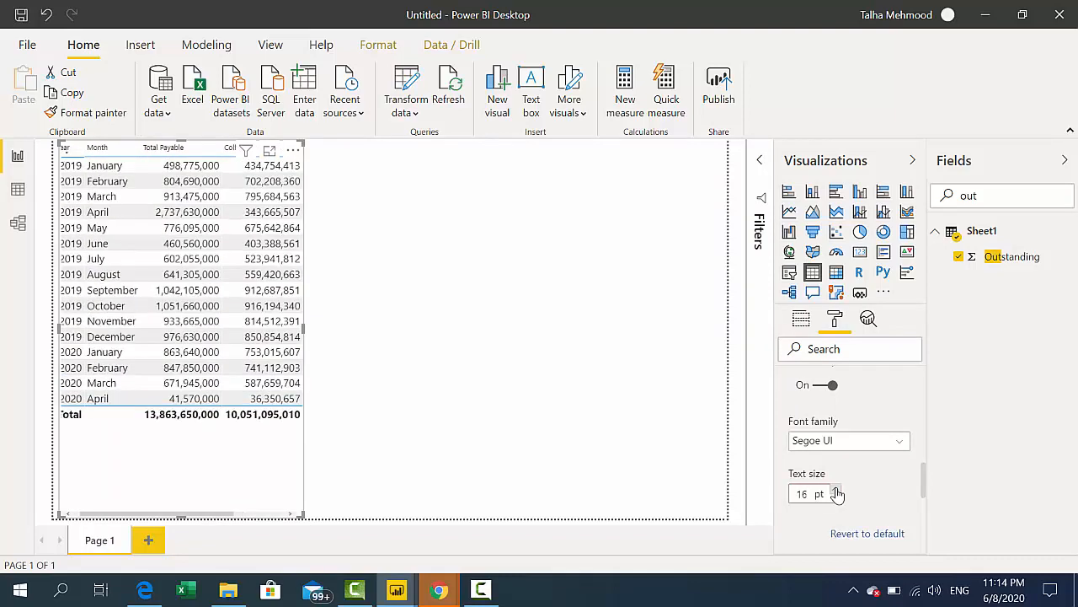
click(837, 491)
click(836, 492)
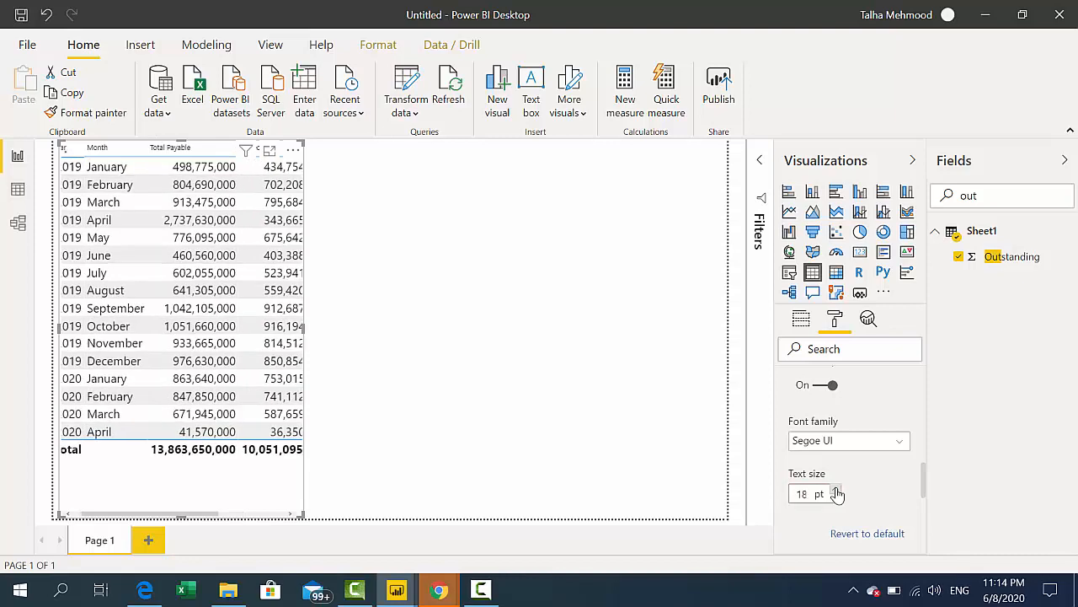
click(836, 491)
click(837, 491)
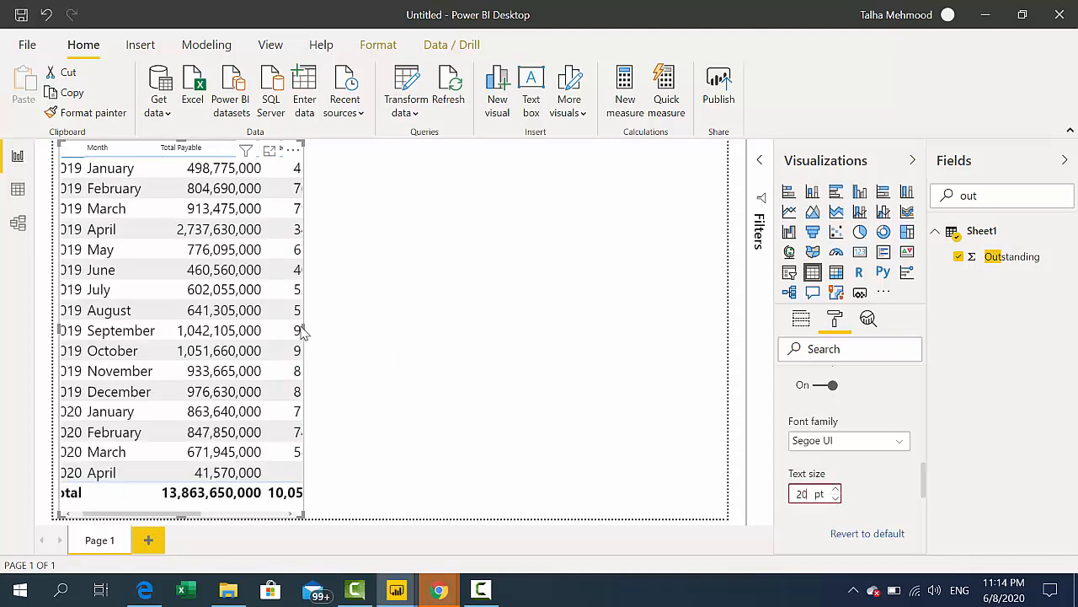
drag(305, 330, 501, 344)
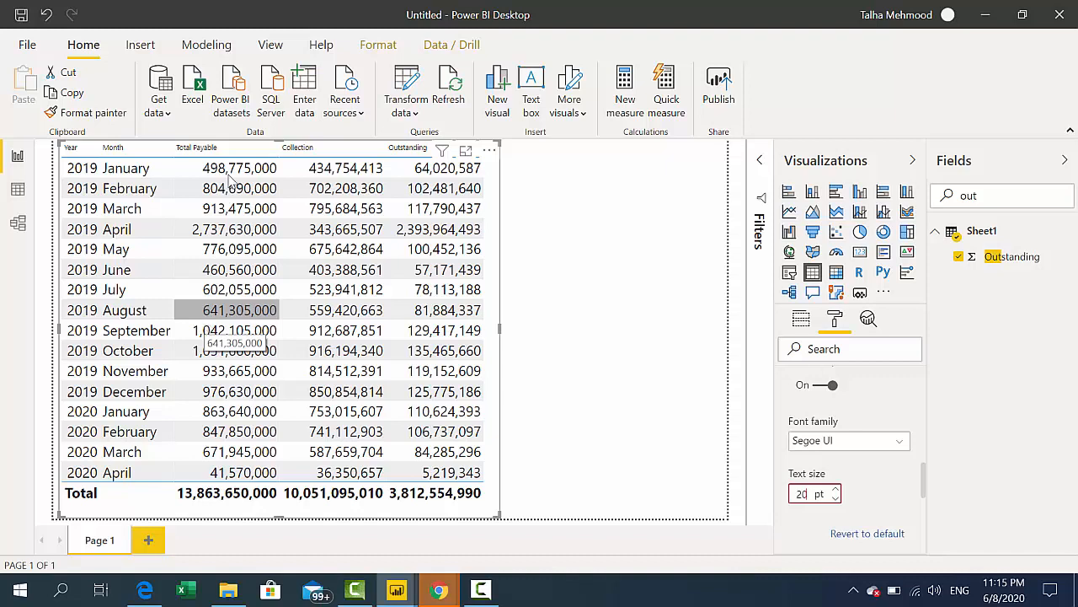
Add a donut chart beside the table with Outstanding as values and City Name as legend
click(623, 282)
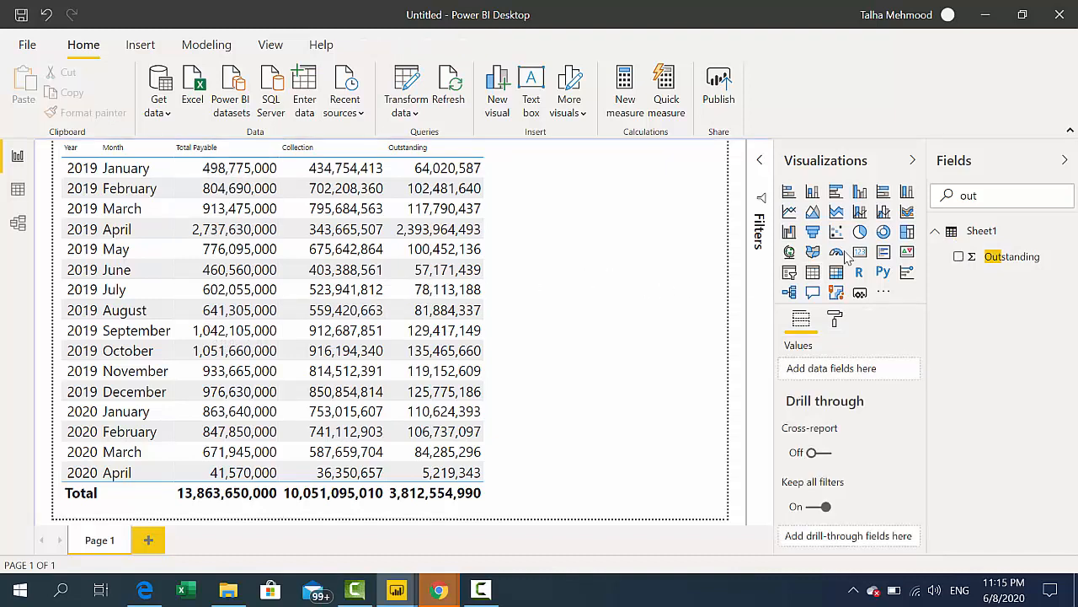
click(883, 232)
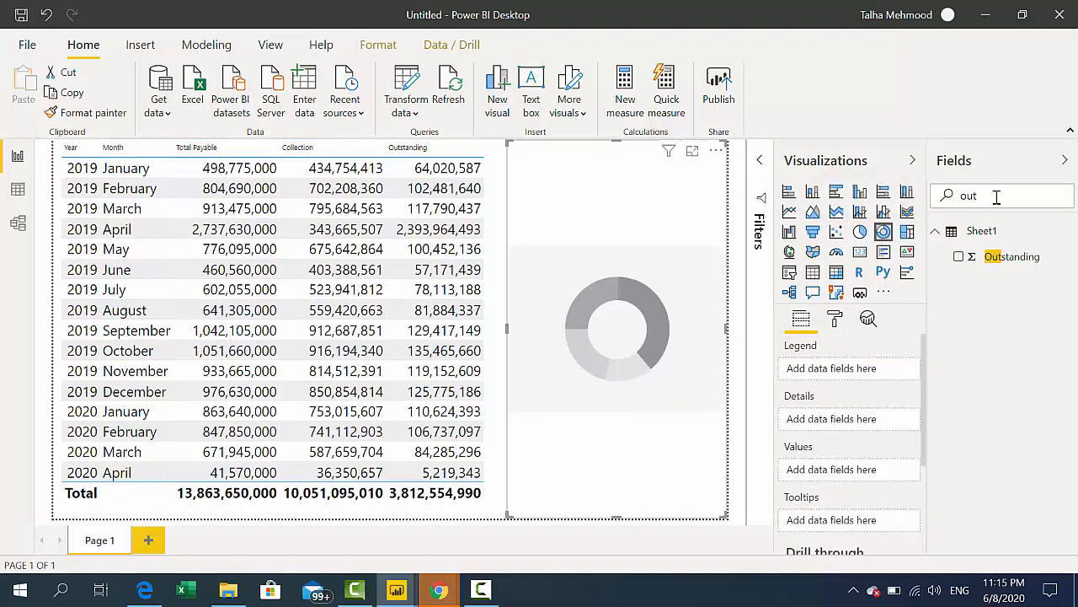
double_click(959, 195)
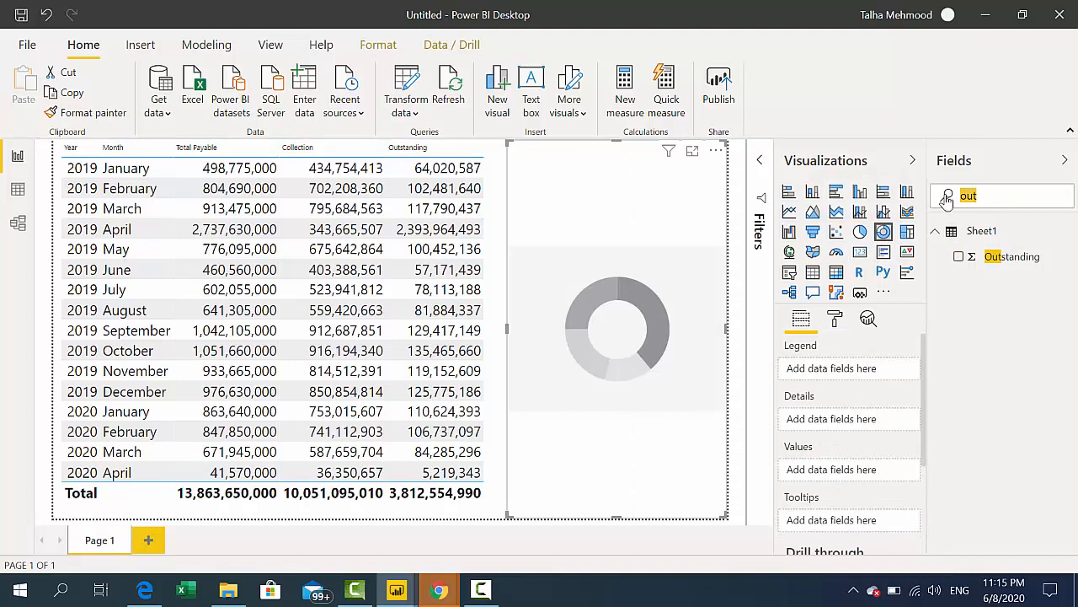
click(959, 257)
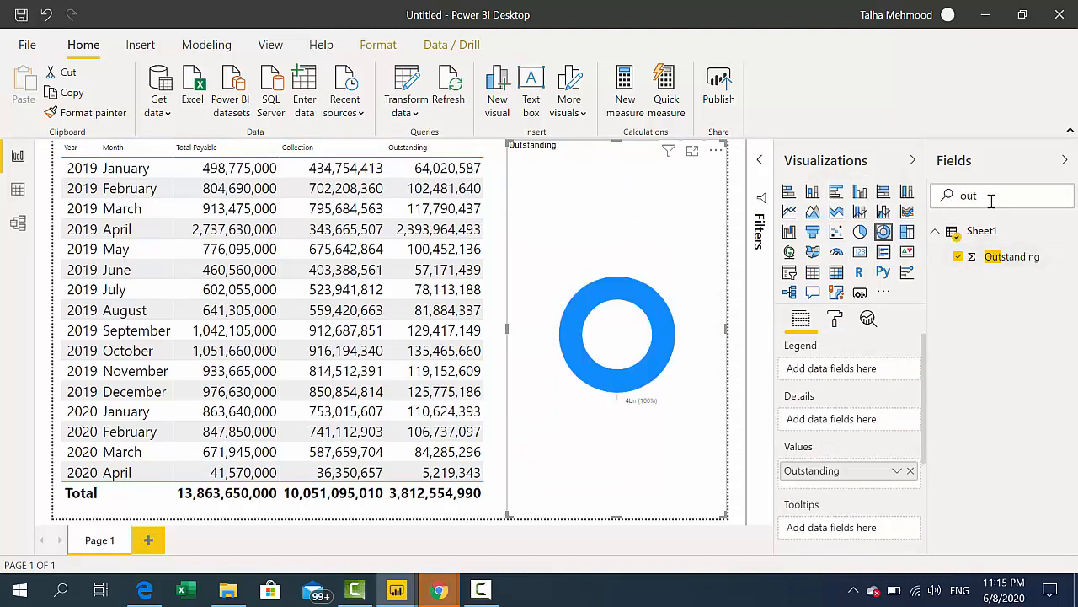
drag(992, 198, 944, 195)
text(city)
click(960, 257)
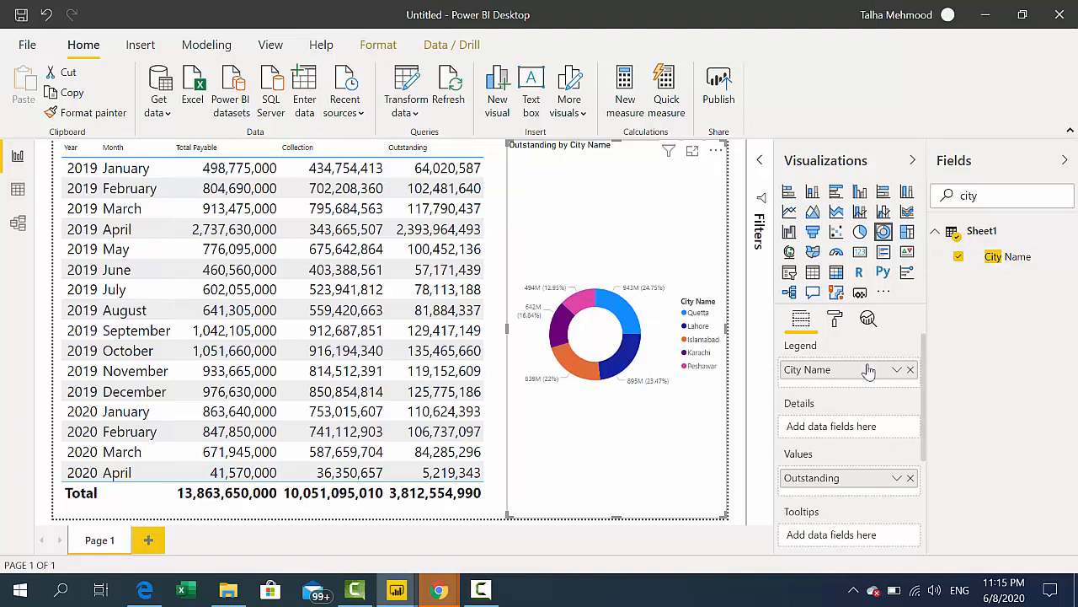
Turn off the donut chart's legend
click(837, 324)
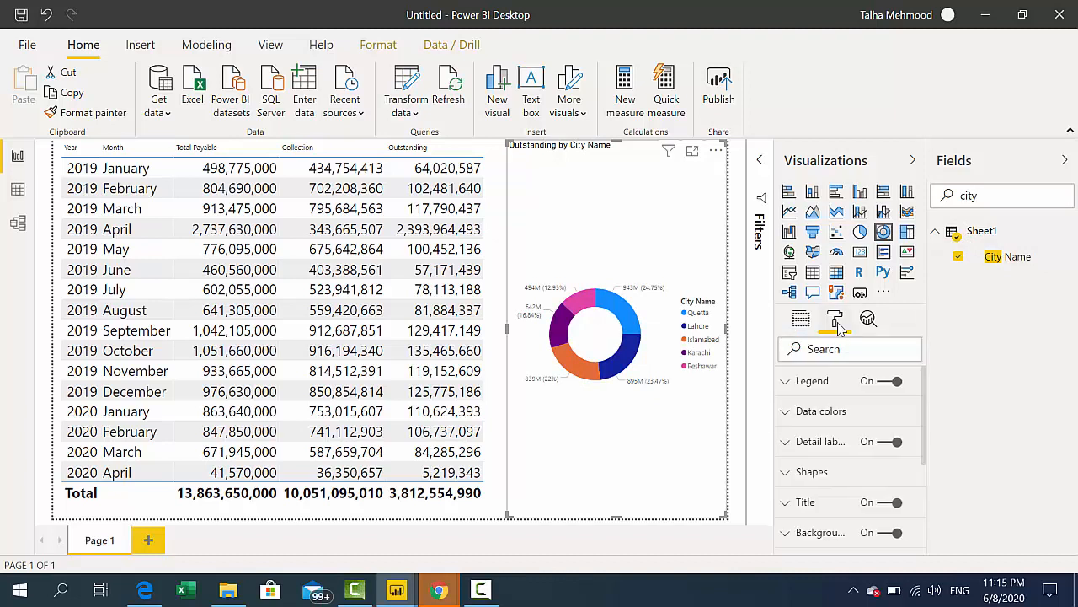
click(897, 382)
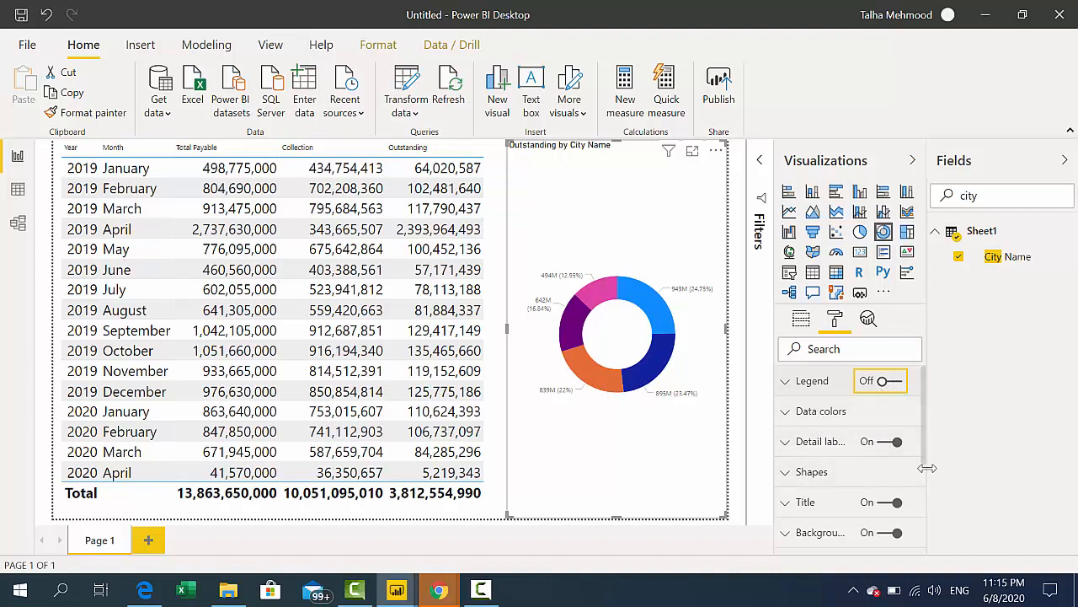
mouse_move(925, 430)
mouse_down()
mouse_move(910, 527)
mouse_move(920, 427)
mouse_up()
Examine the donut chart's data color and detail label settings, including the display unit and label style options
click(843, 413)
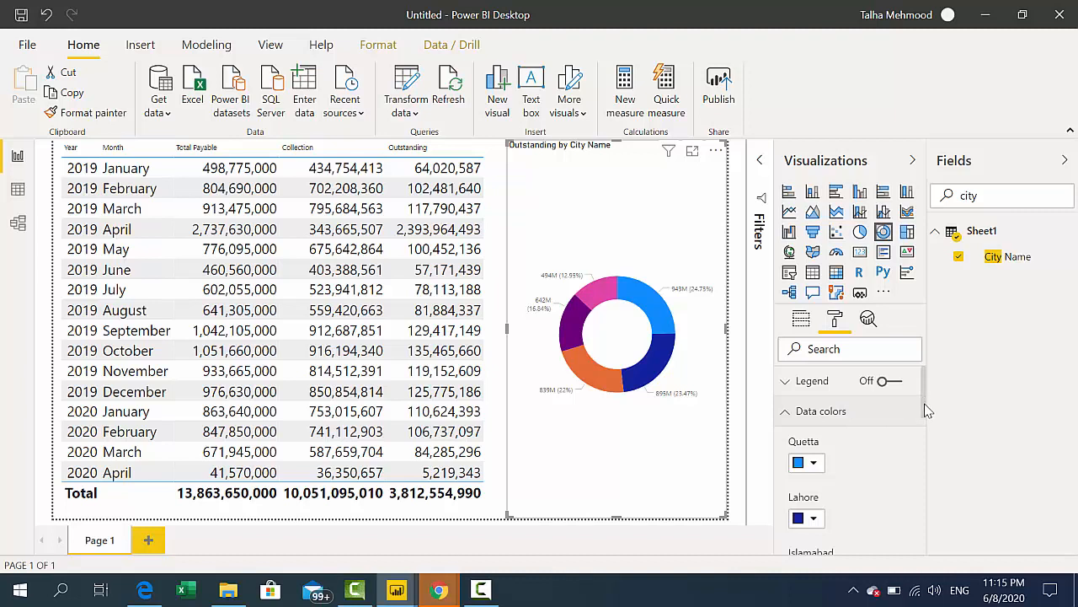
drag(927, 410, 901, 492)
scroll(900, 492, down, 1)
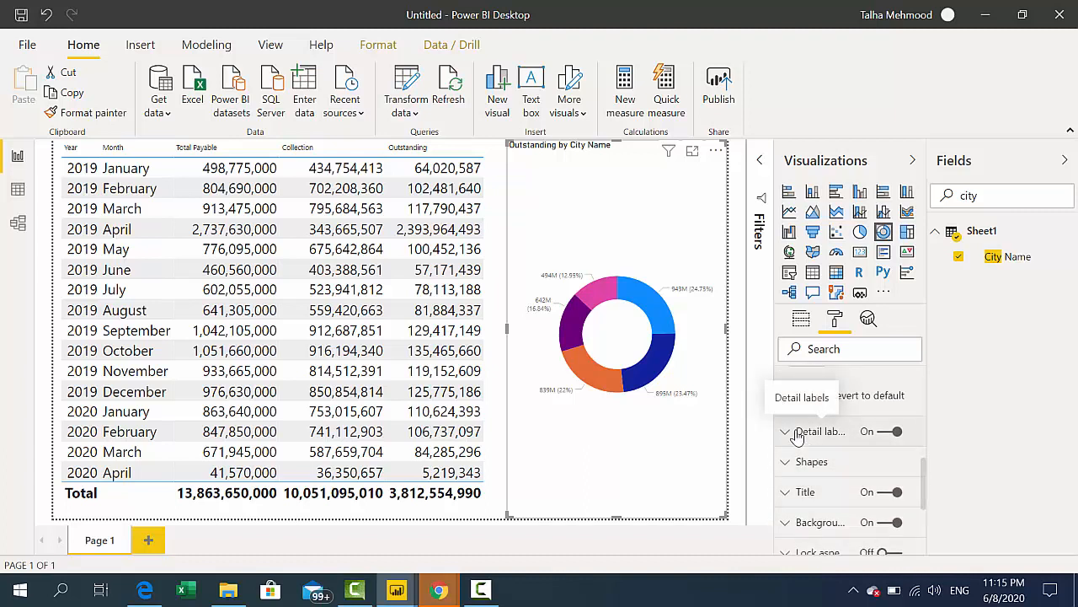
click(797, 433)
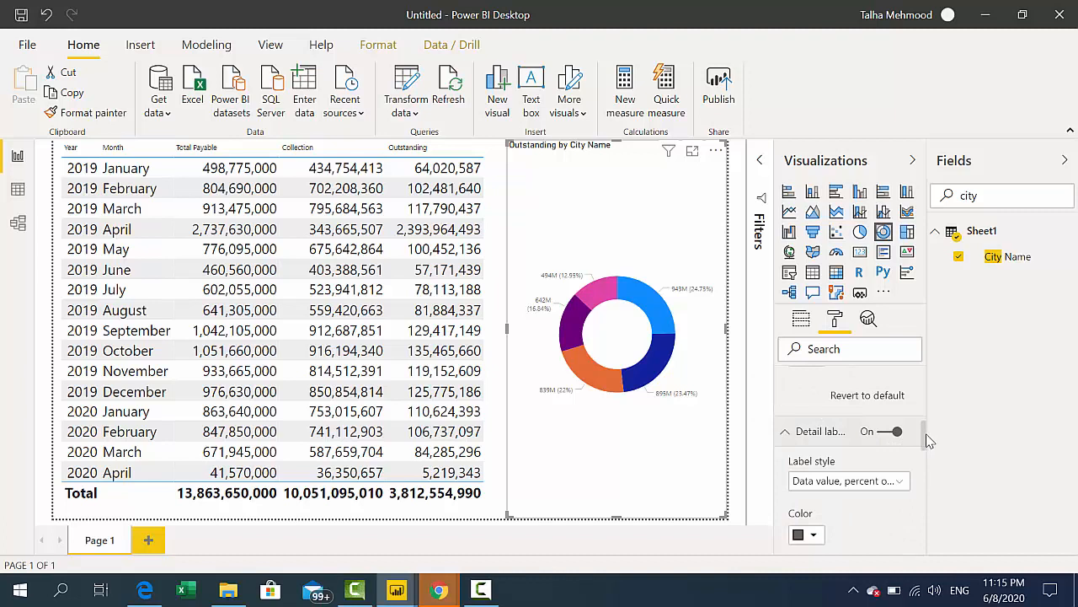
drag(927, 440, 926, 462)
click(903, 455)
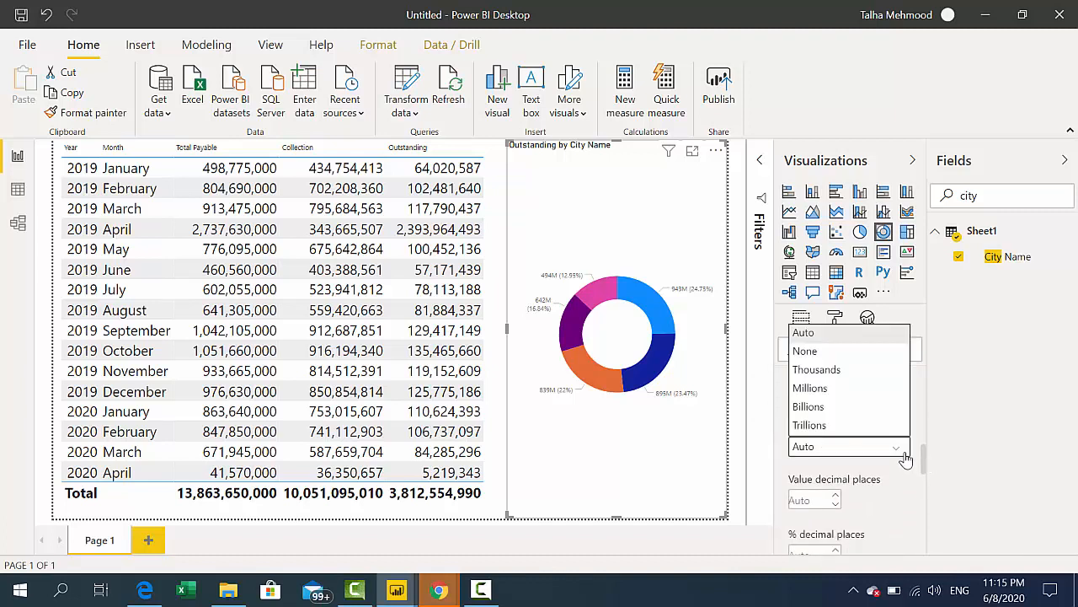
click(905, 457)
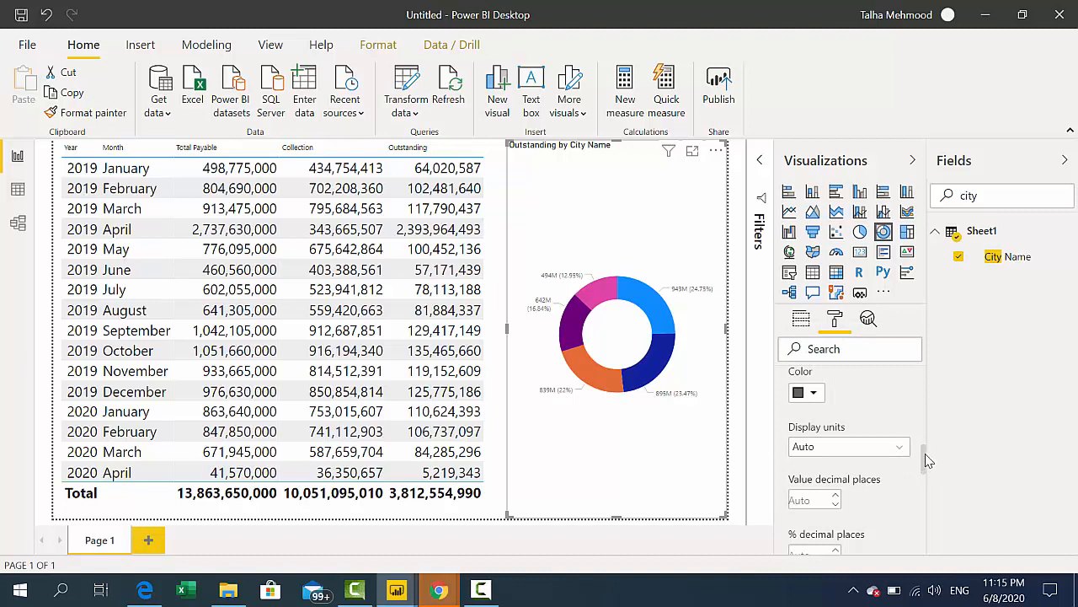
mouse_move(927, 460)
mouse_down()
mouse_move(927, 441)
mouse_move(925, 539)
mouse_move(913, 429)
mouse_move(916, 455)
mouse_up()
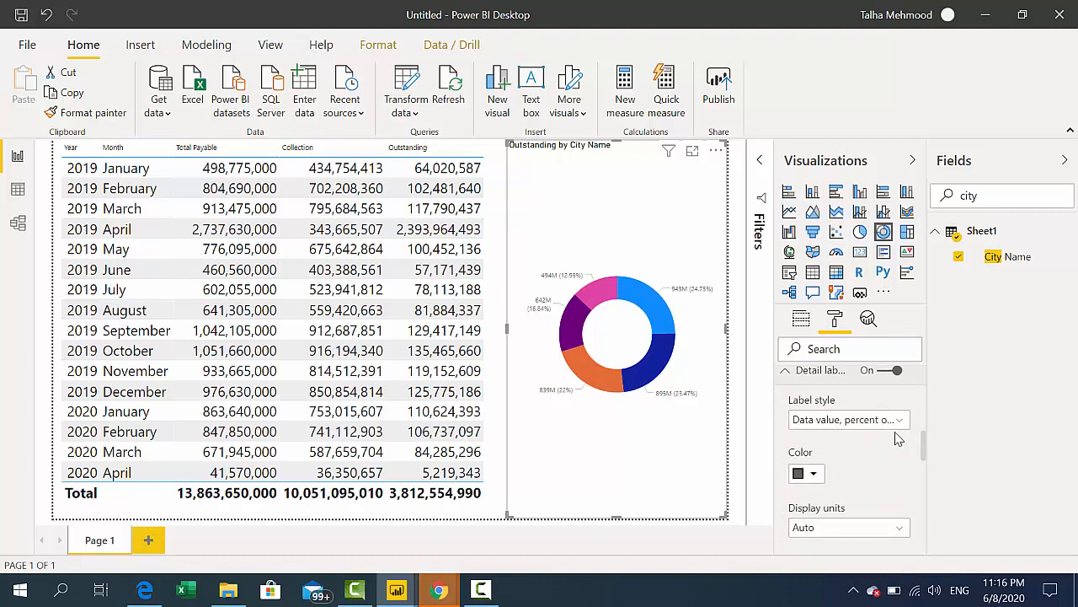
click(898, 421)
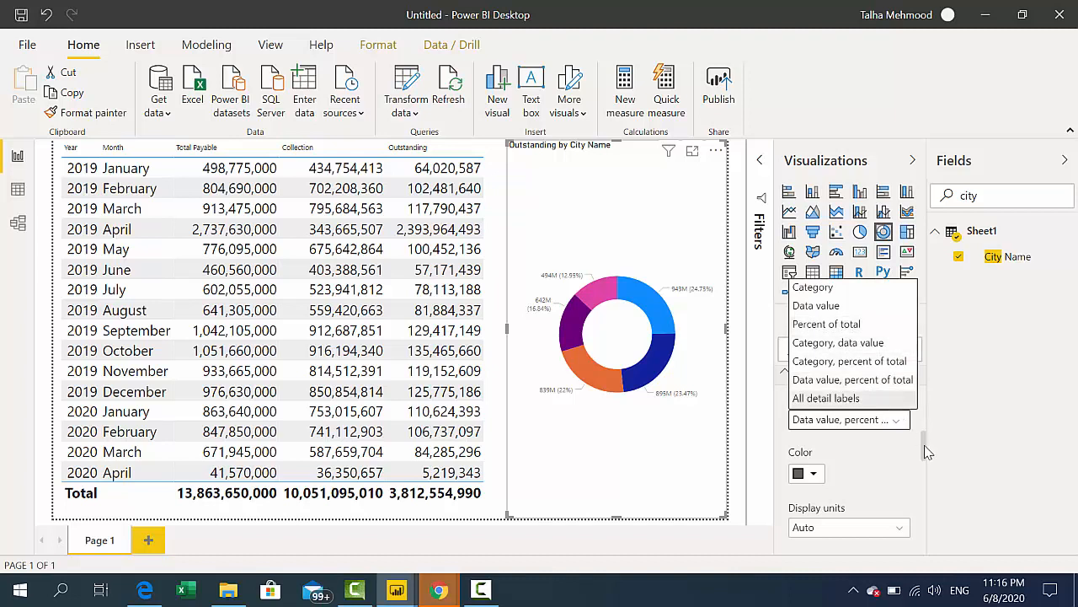
scroll(927, 452, up, 1)
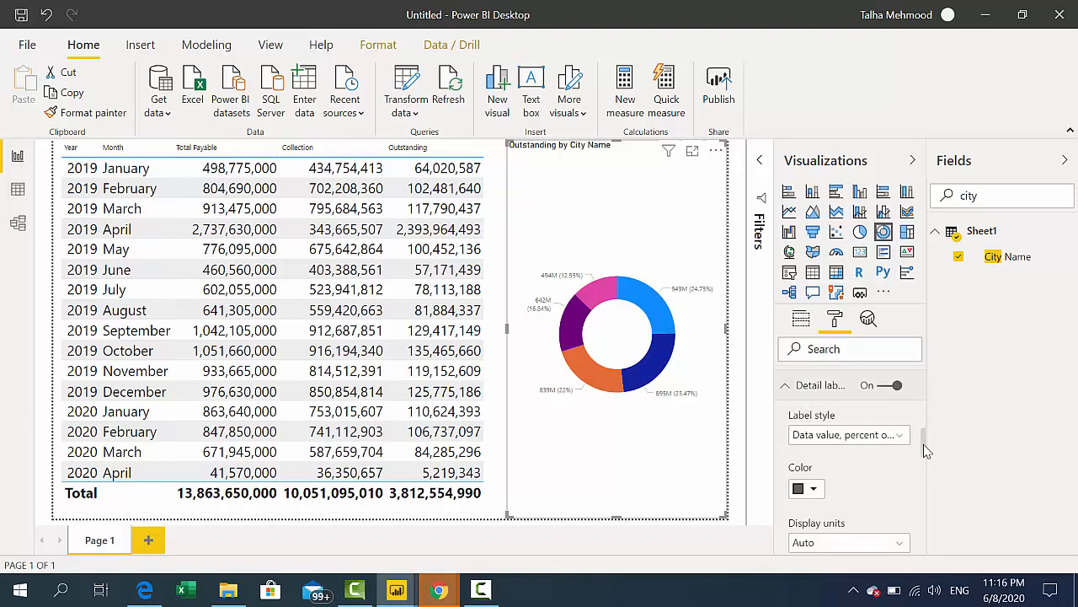
click(807, 329)
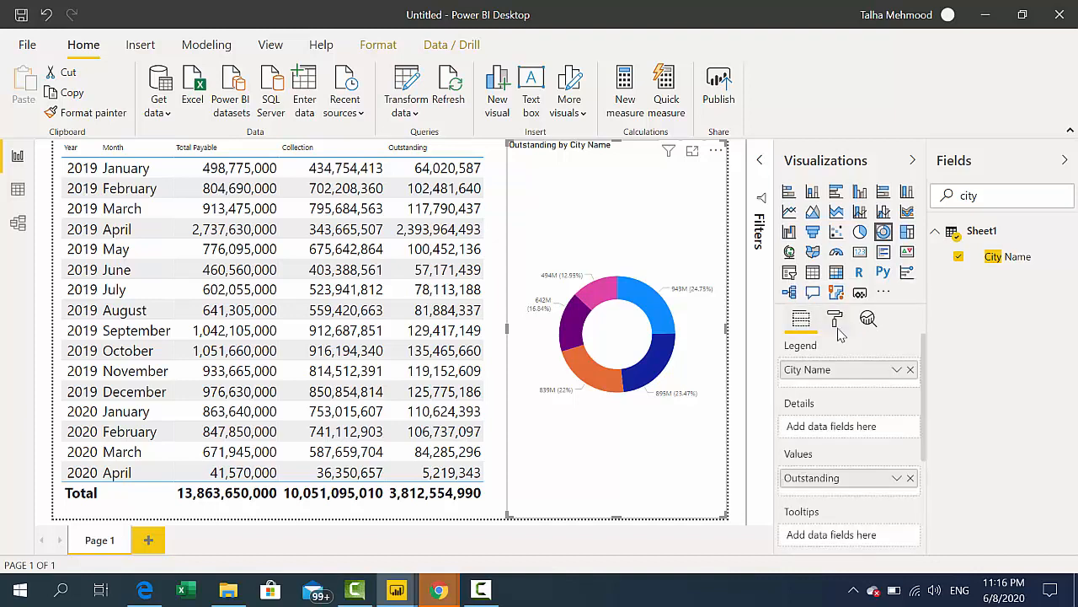
Set the donut chart's detail label style to Percent of total
click(834, 322)
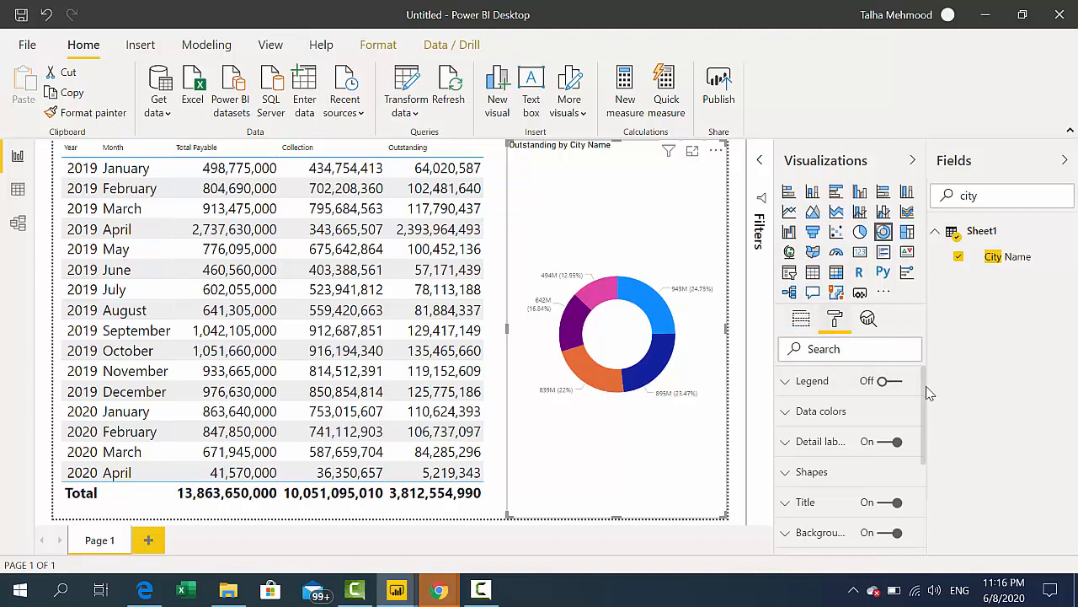
click(861, 414)
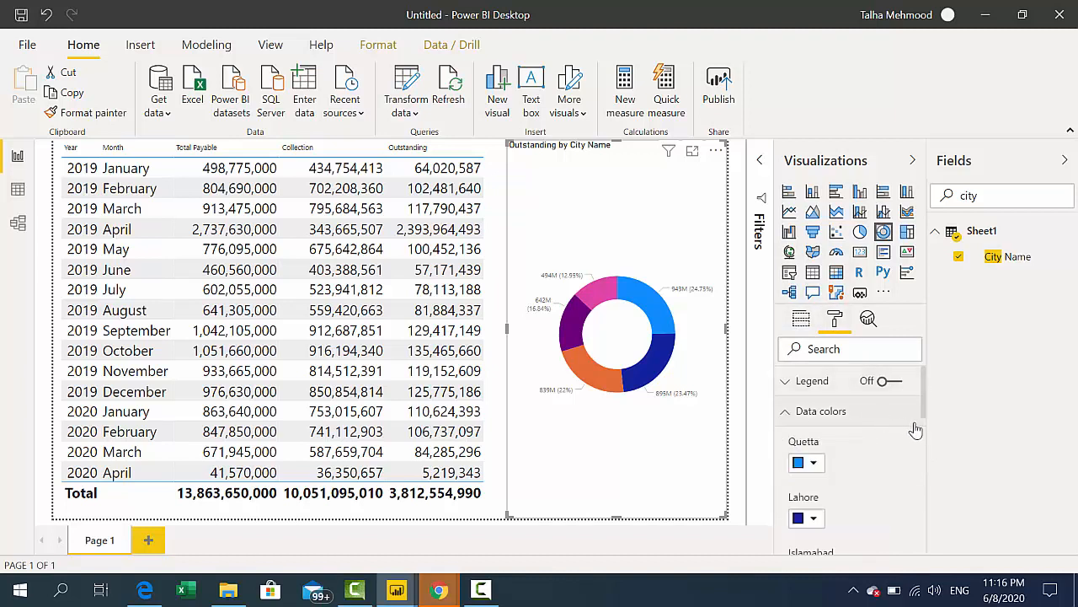
drag(924, 421, 927, 498)
click(806, 434)
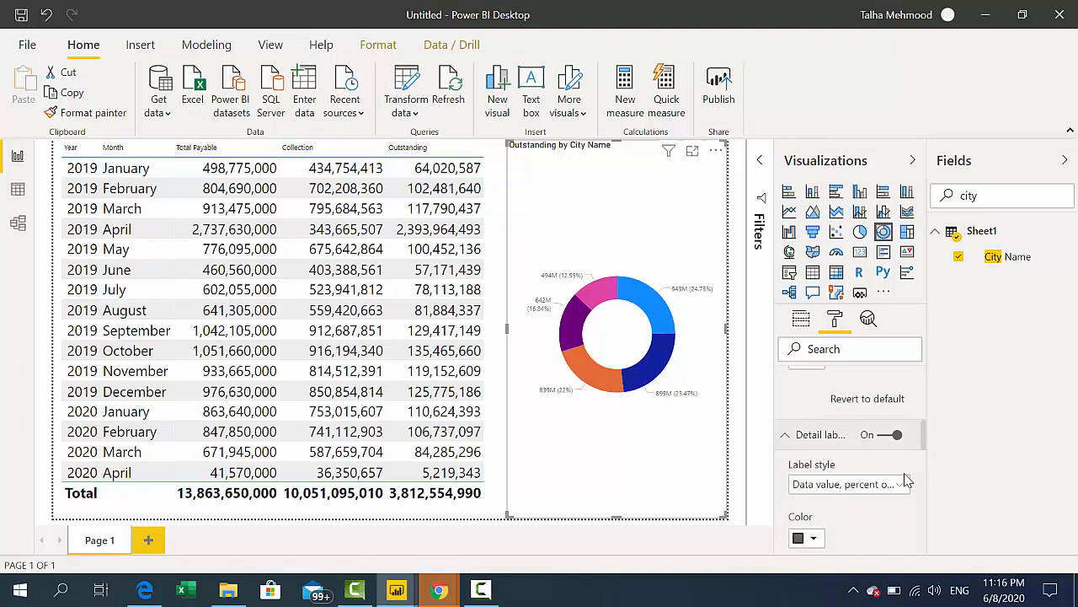
drag(926, 444, 927, 456)
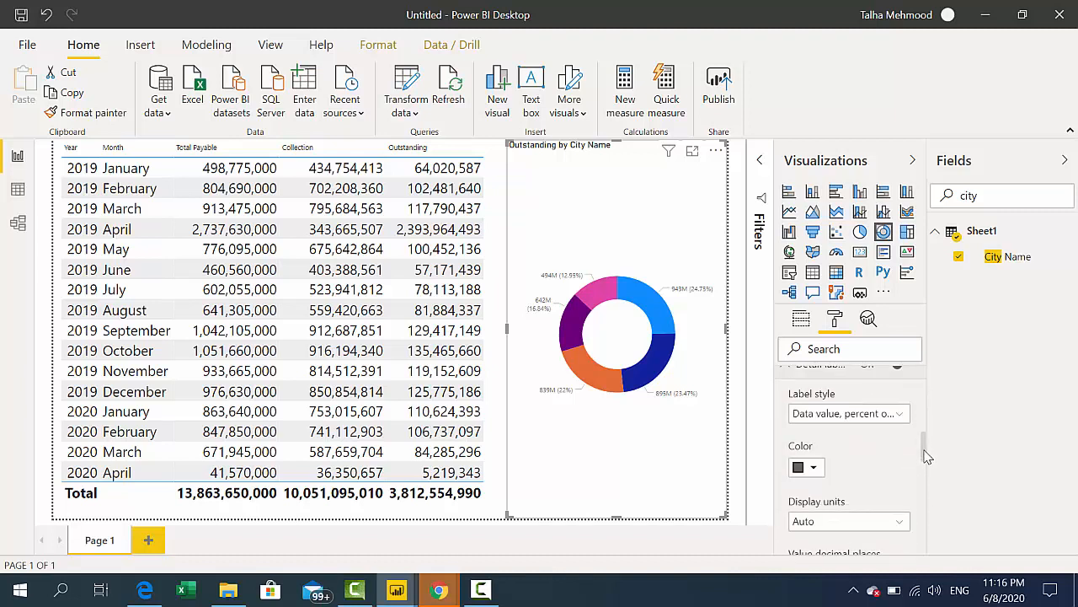
click(896, 410)
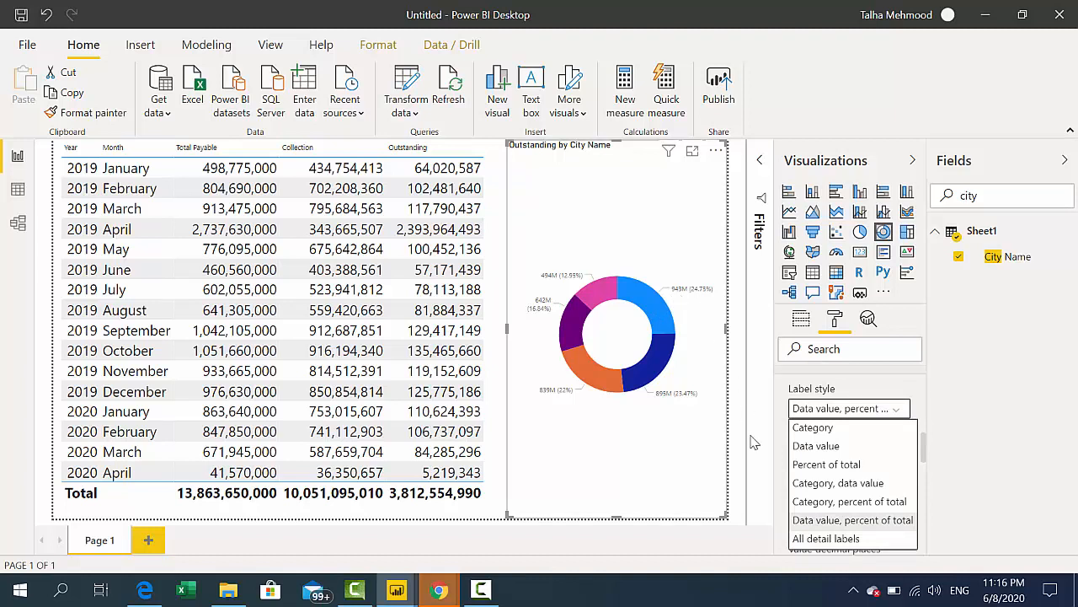
click(816, 465)
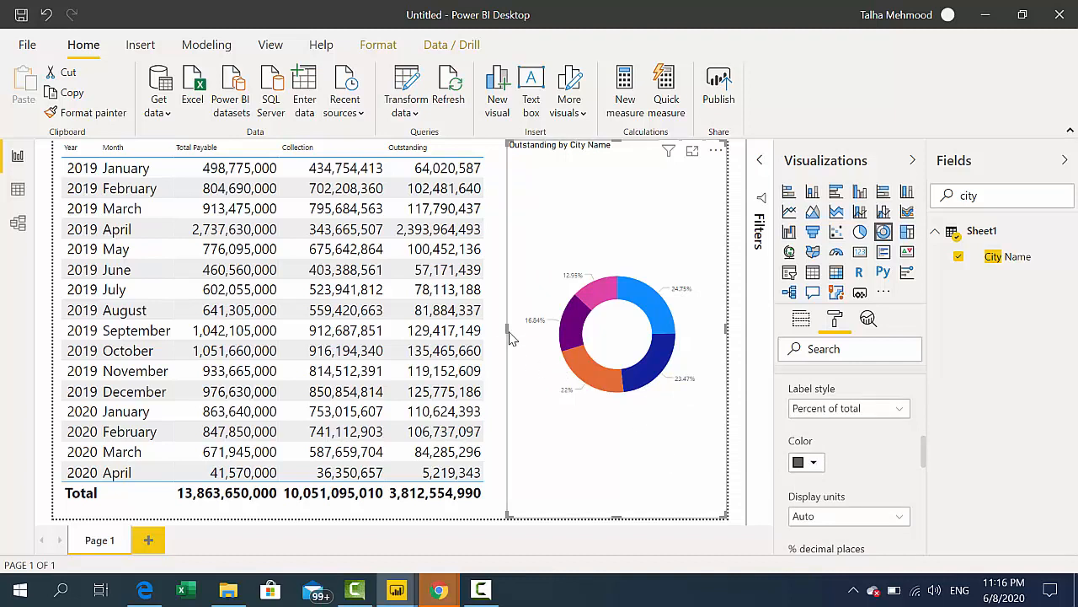
Widen the donut chart slightly toward the table and shorten it to the upper part of the page
drag(505, 335, 500, 337)
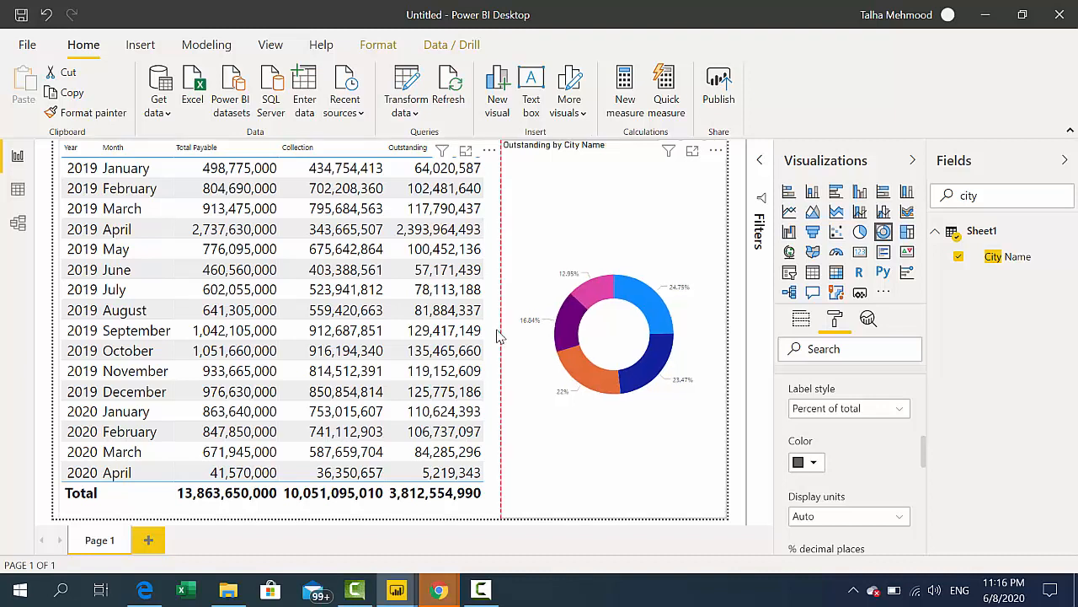
drag(616, 516, 610, 363)
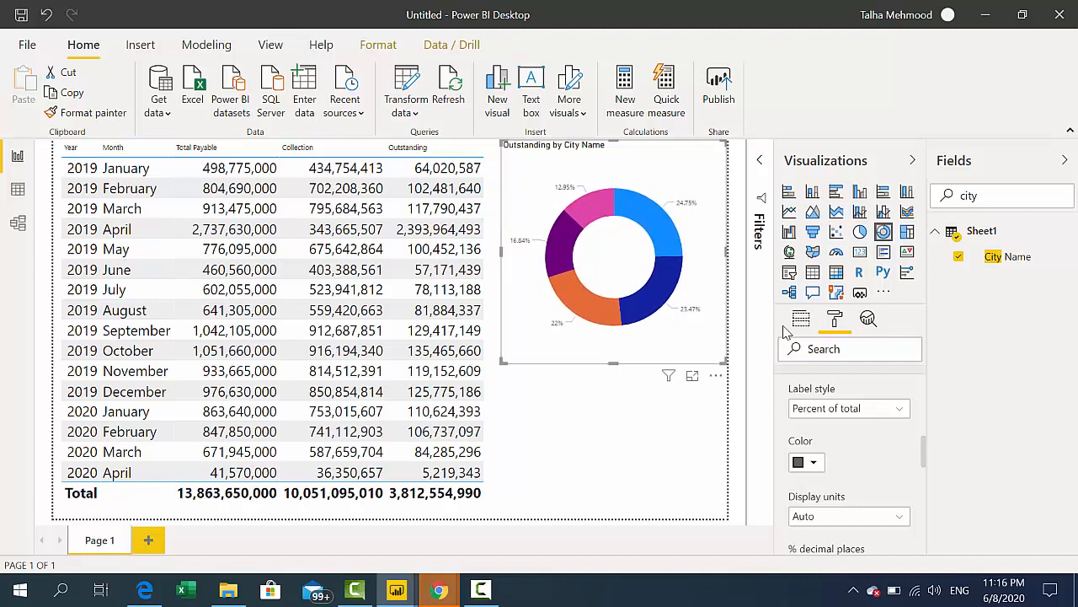
click(741, 358)
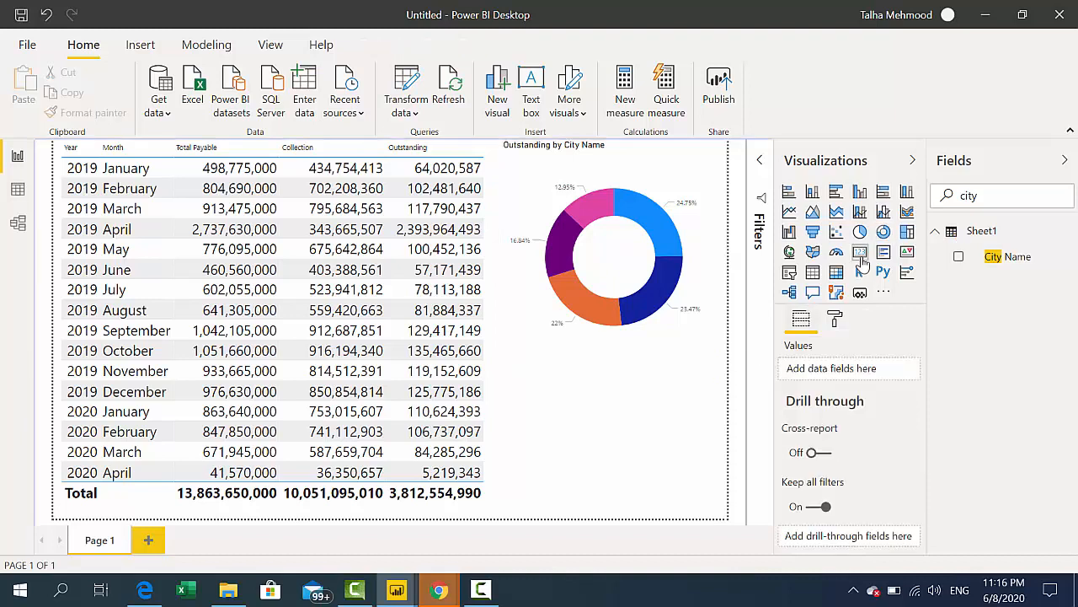
Add a card visual below the donut chart, search the fields for "out" and show Outstanding in the card
click(860, 253)
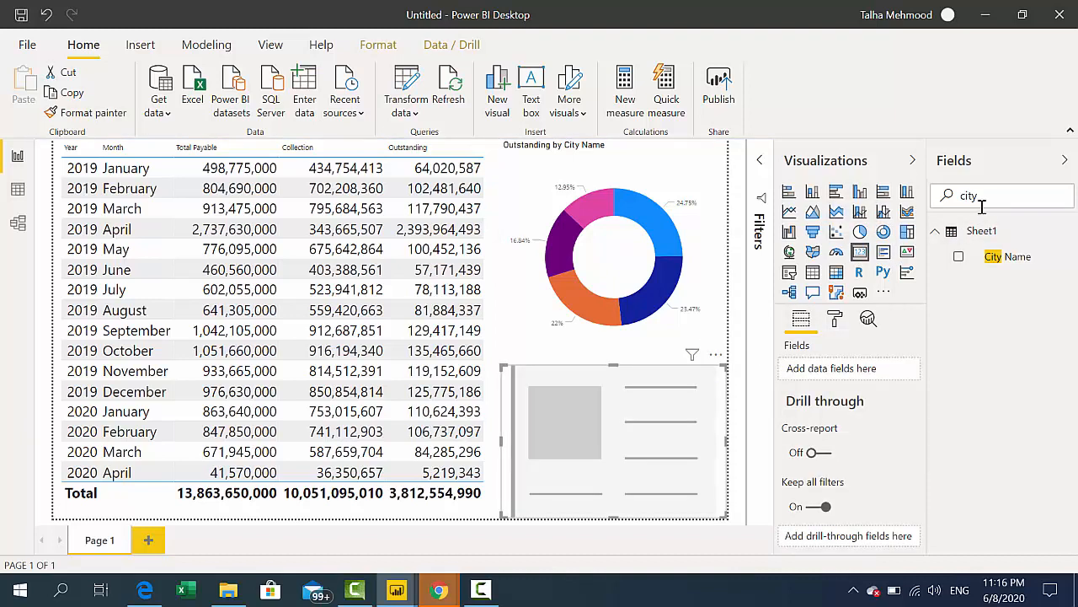
drag(982, 202, 951, 199)
text(out)
click(965, 257)
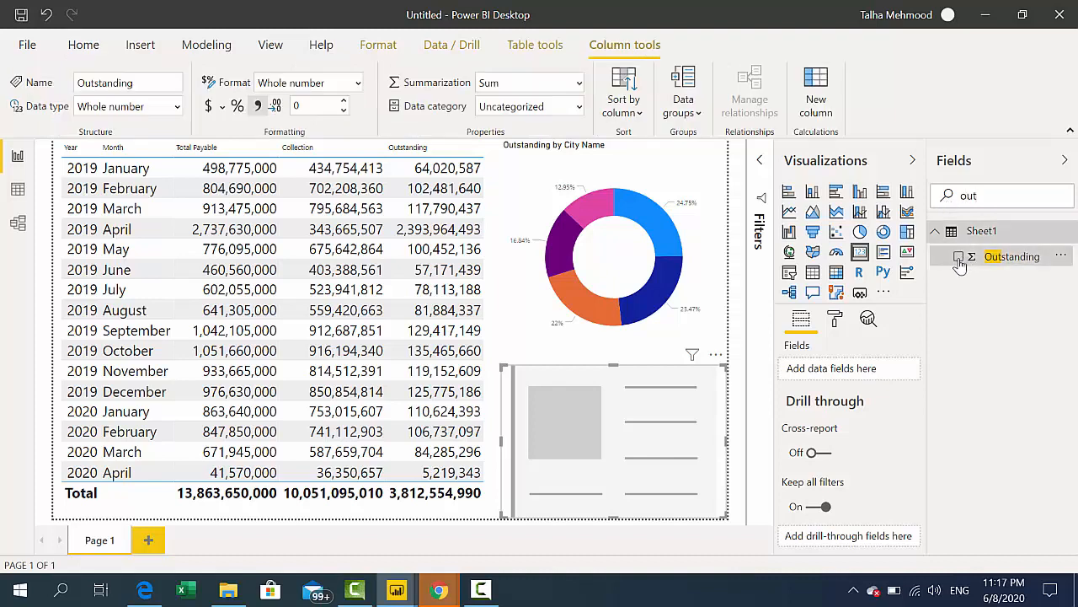
click(958, 257)
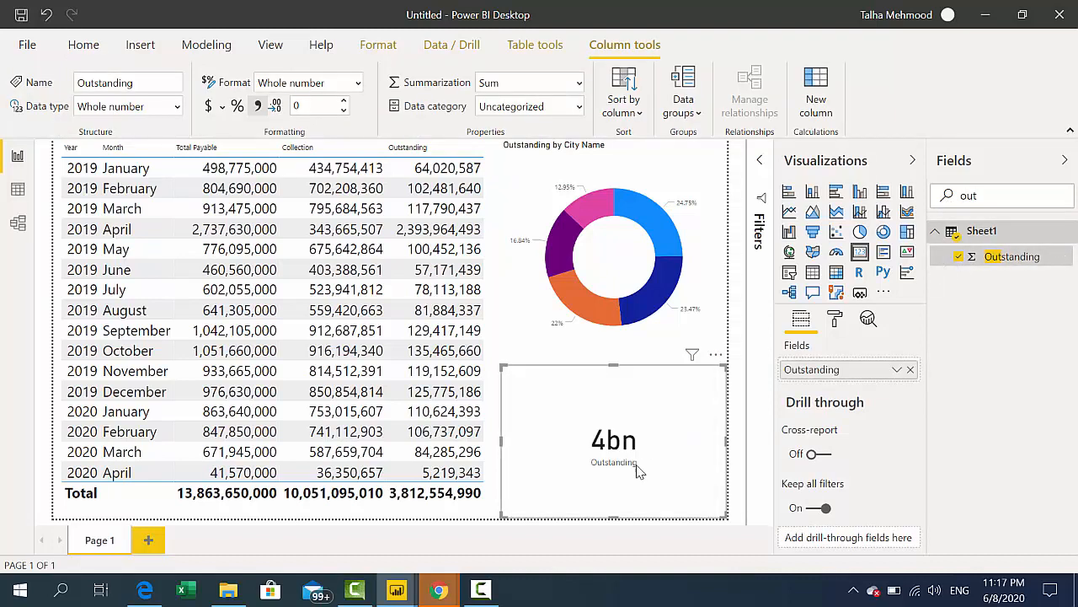
Turn off the Outstanding card's background and move the card into the center of the donut chart
click(836, 326)
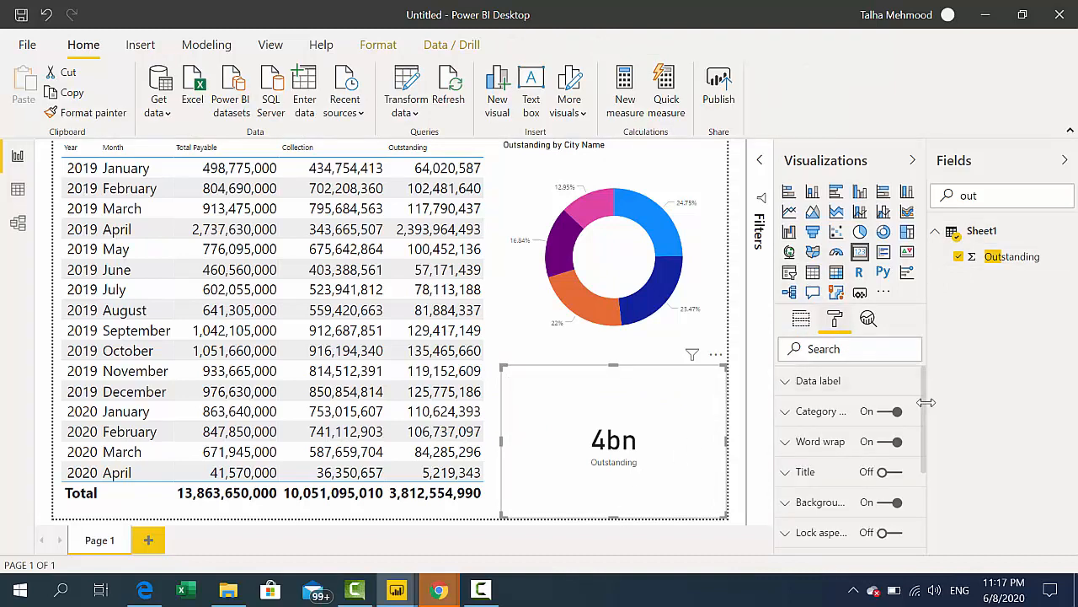
scroll(926, 413, down, 2)
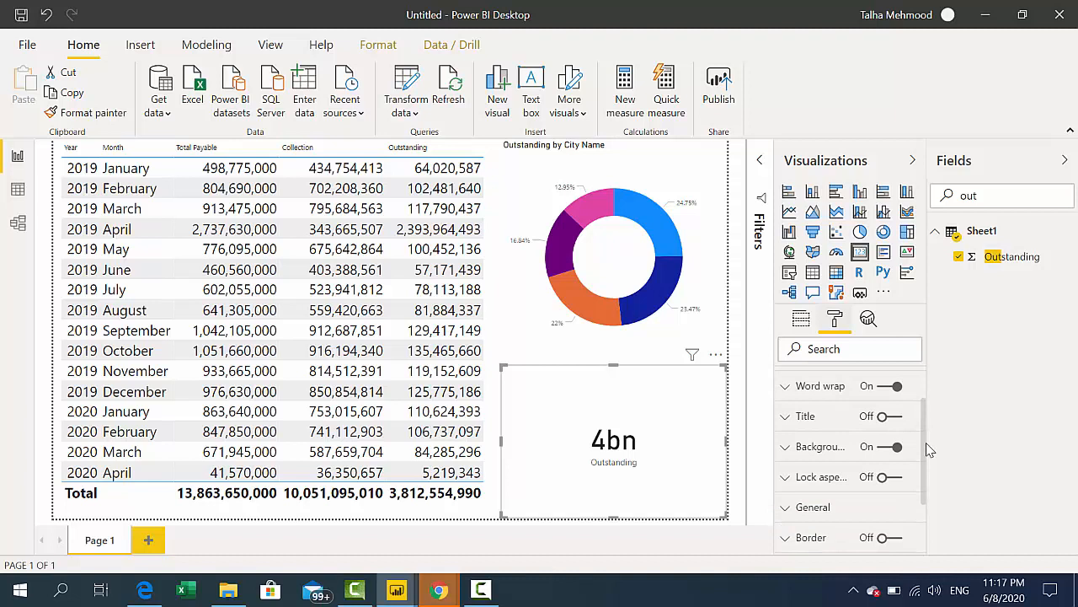
click(881, 441)
click(882, 441)
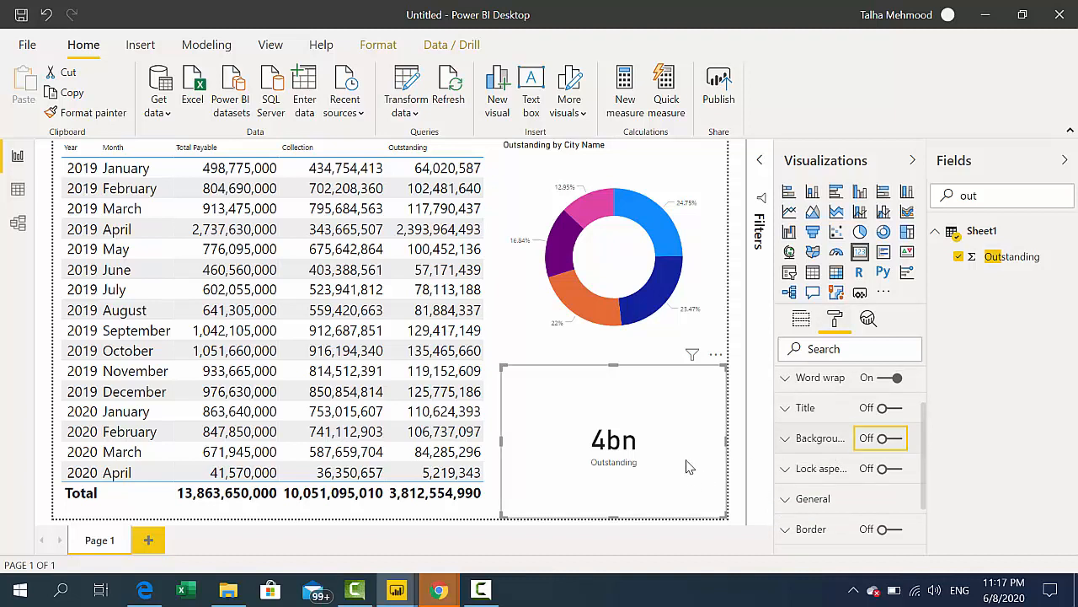
drag(688, 467, 691, 295)
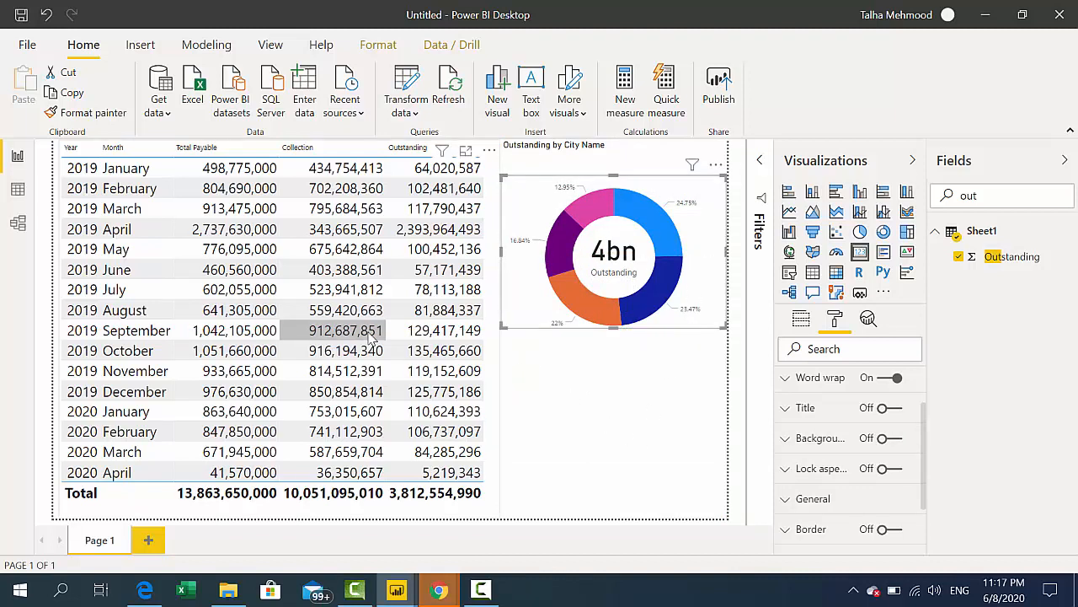
Select various 2019 and 2020 month rows in the table to check how the donut and card respond
click(427, 233)
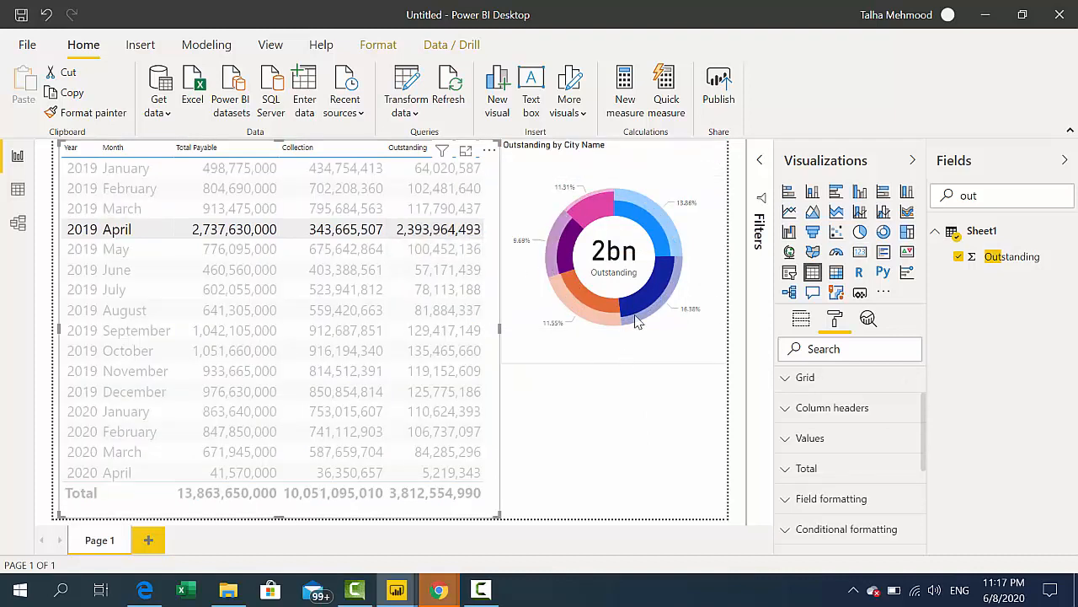
click(439, 271)
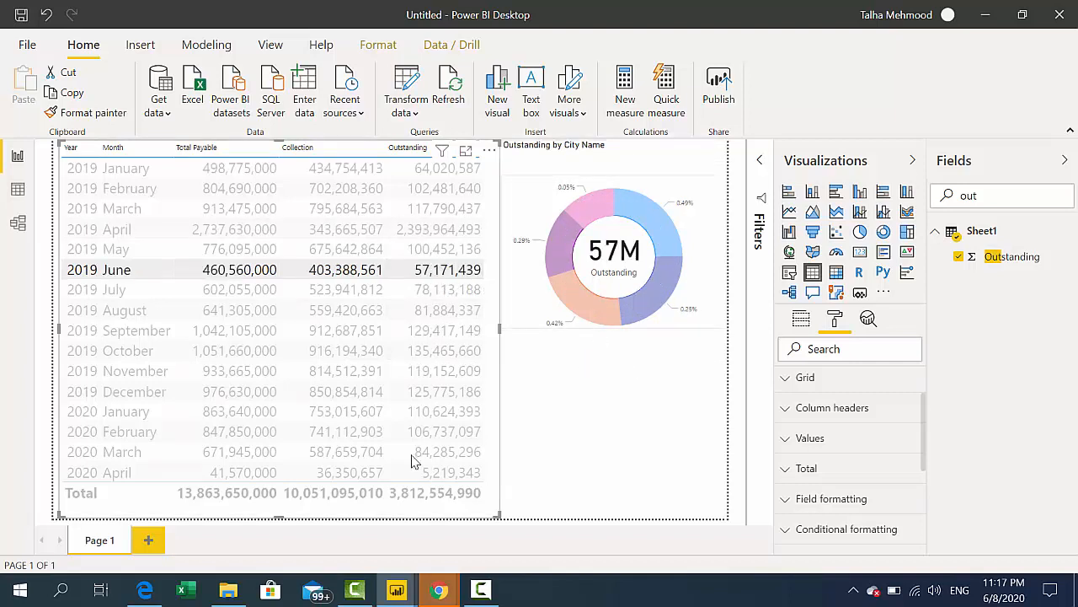
click(437, 411)
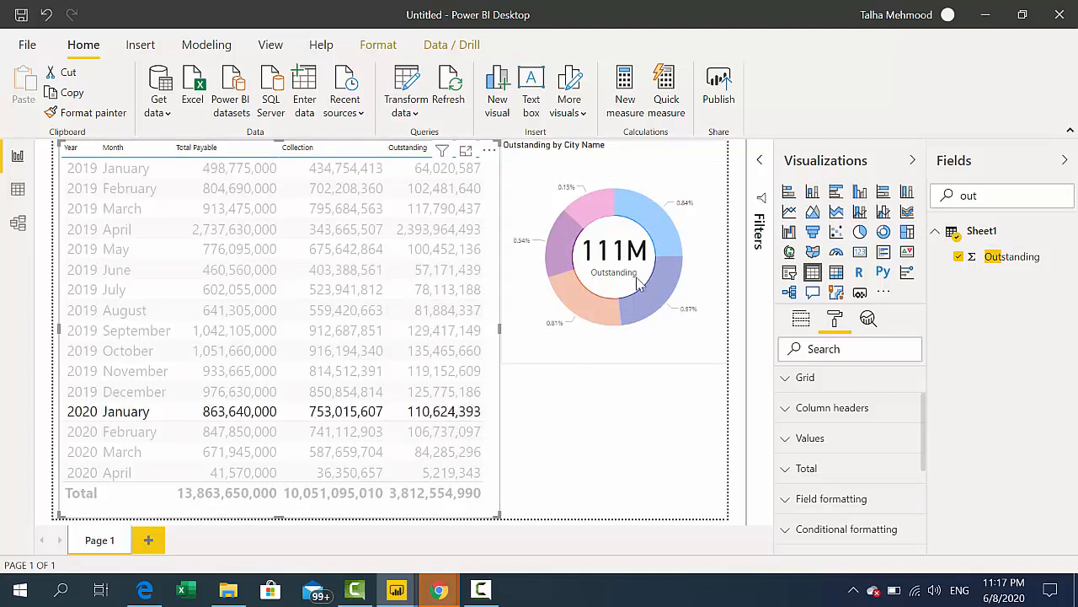
click(462, 437)
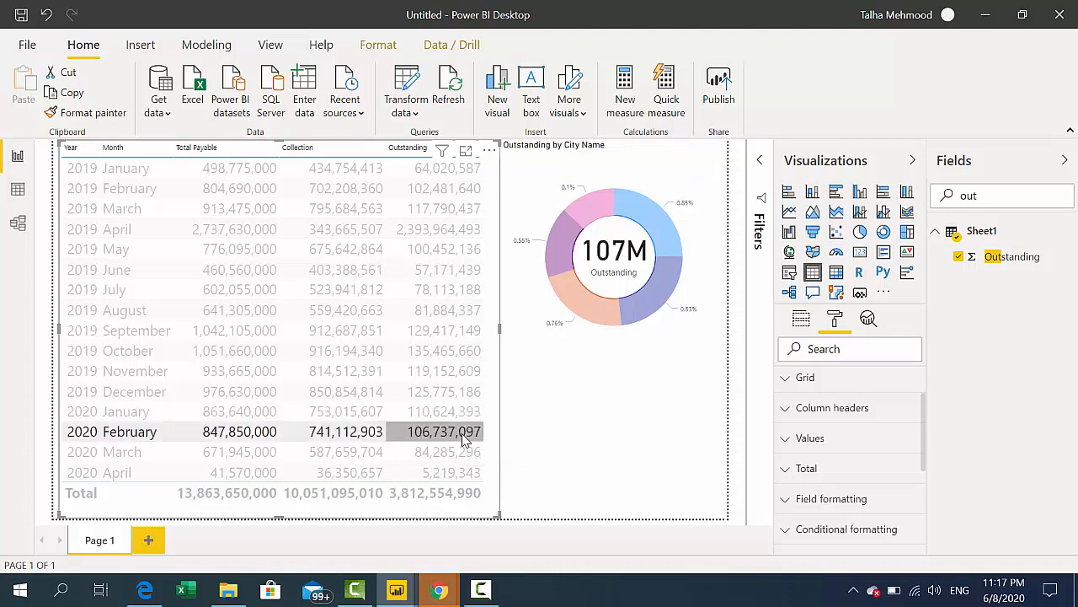
click(447, 311)
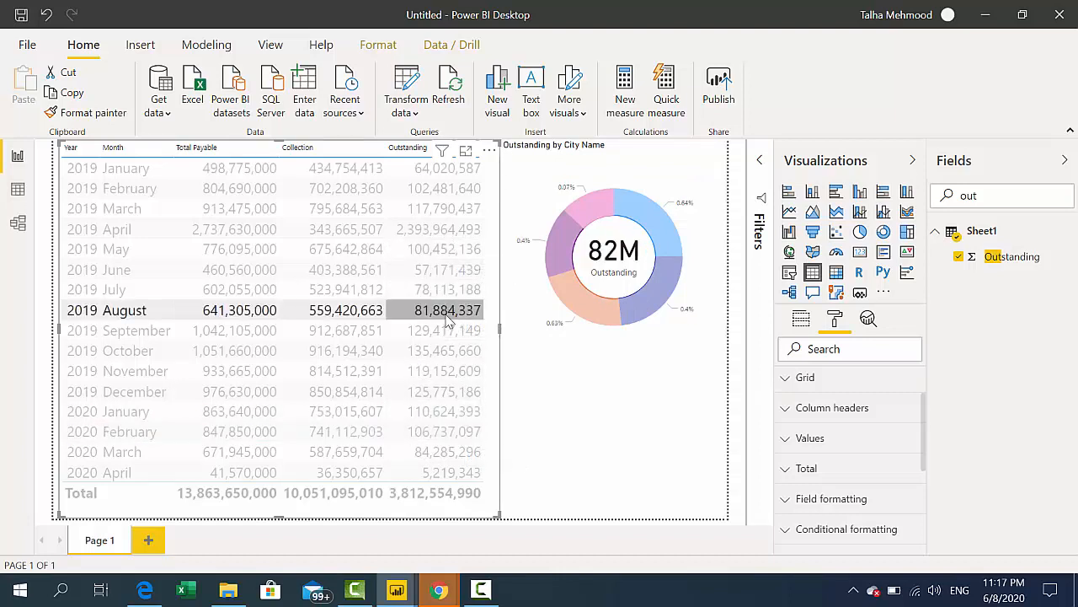
click(448, 331)
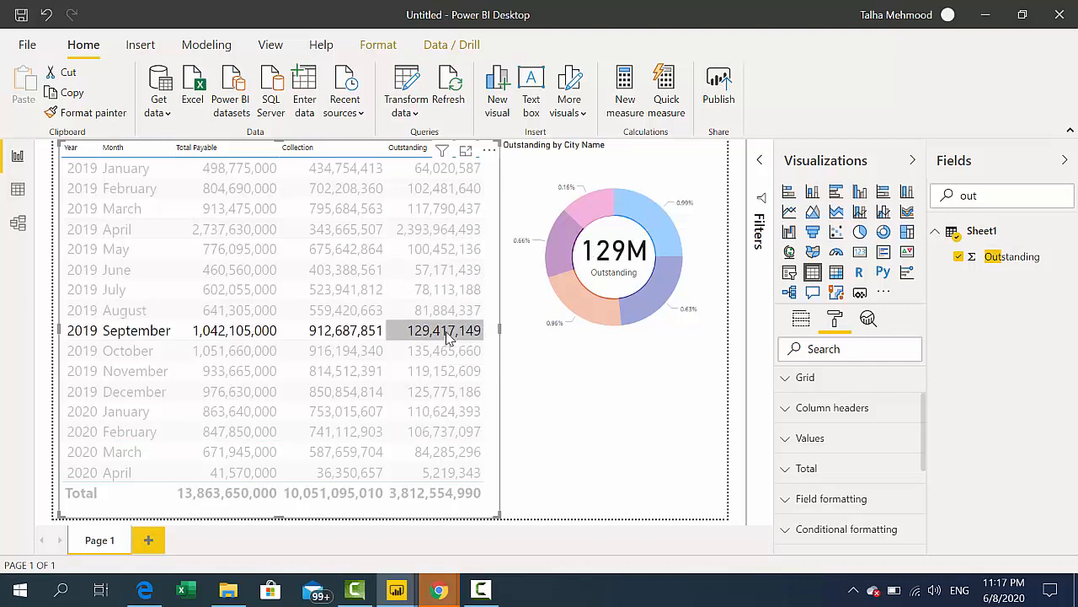
click(446, 356)
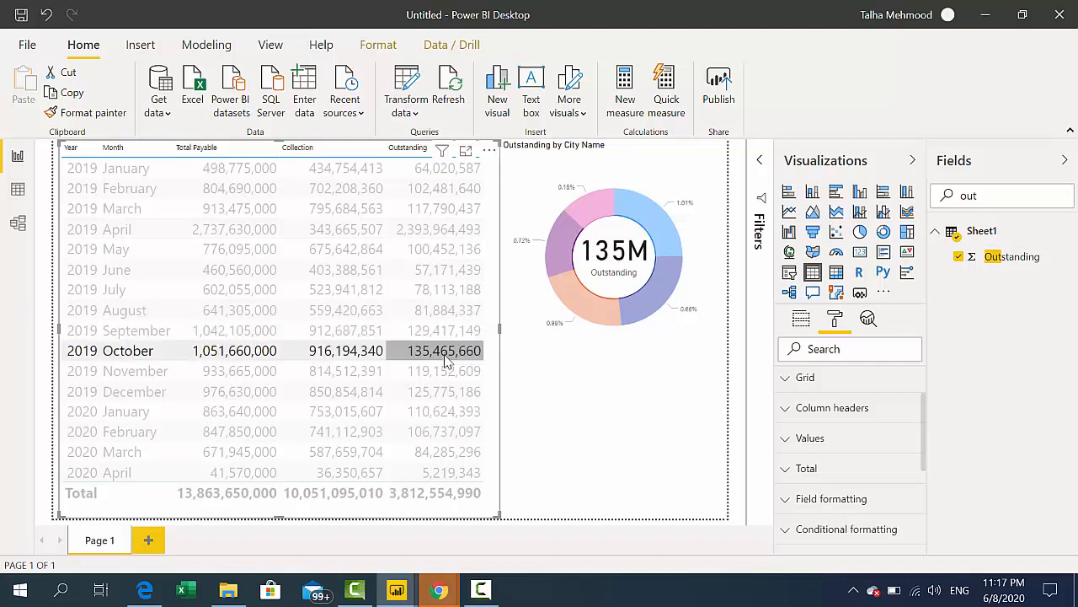
click(446, 372)
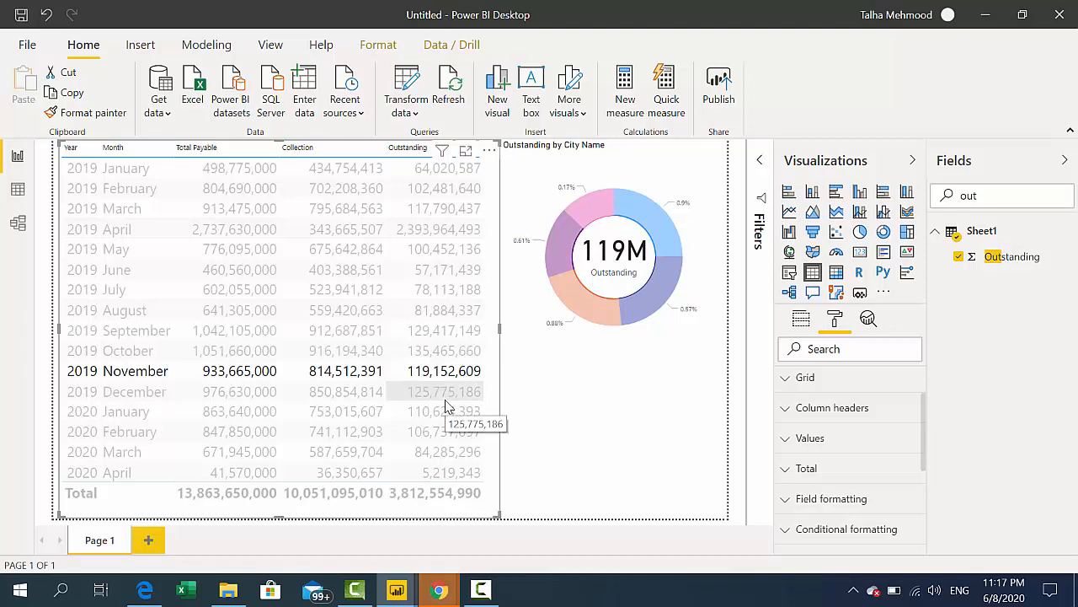
click(447, 401)
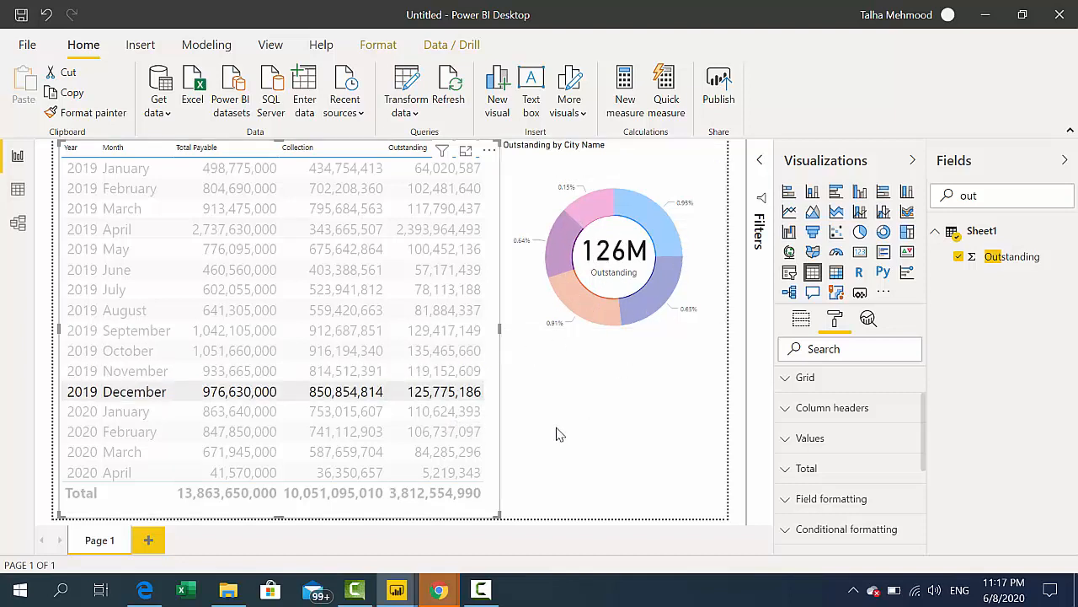
click(619, 452)
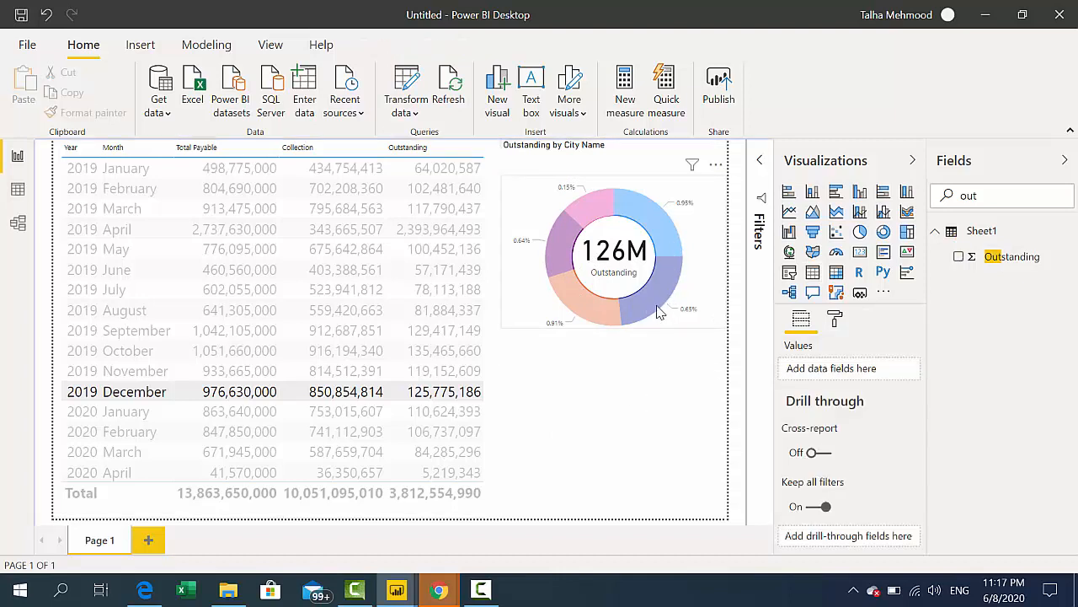
Clear the month selection in the table and look through the Outstanding card's formatting options, including its data label settings
click(496, 369)
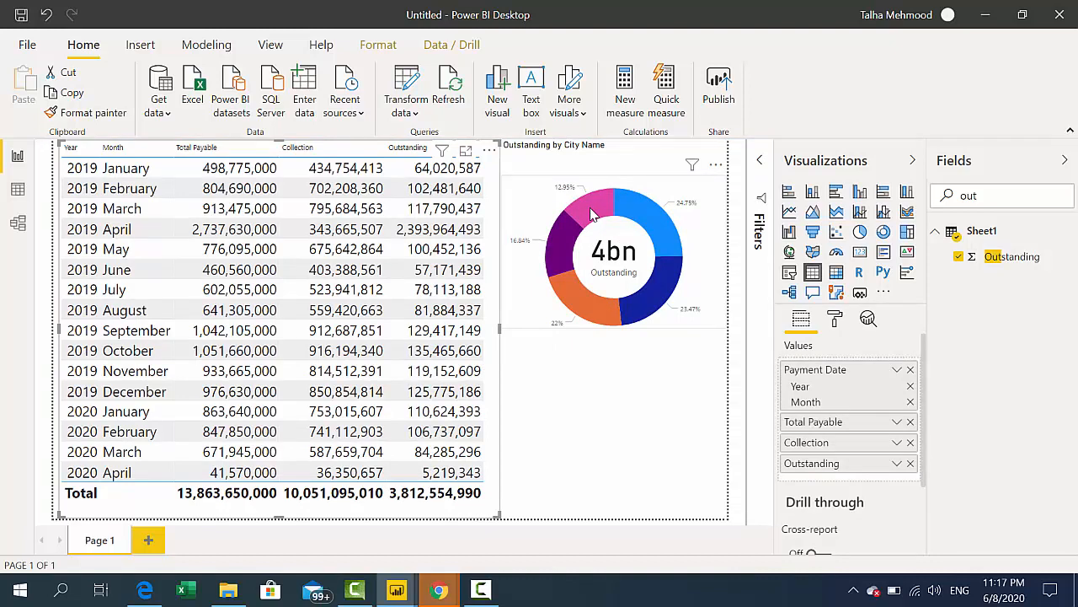
click(650, 465)
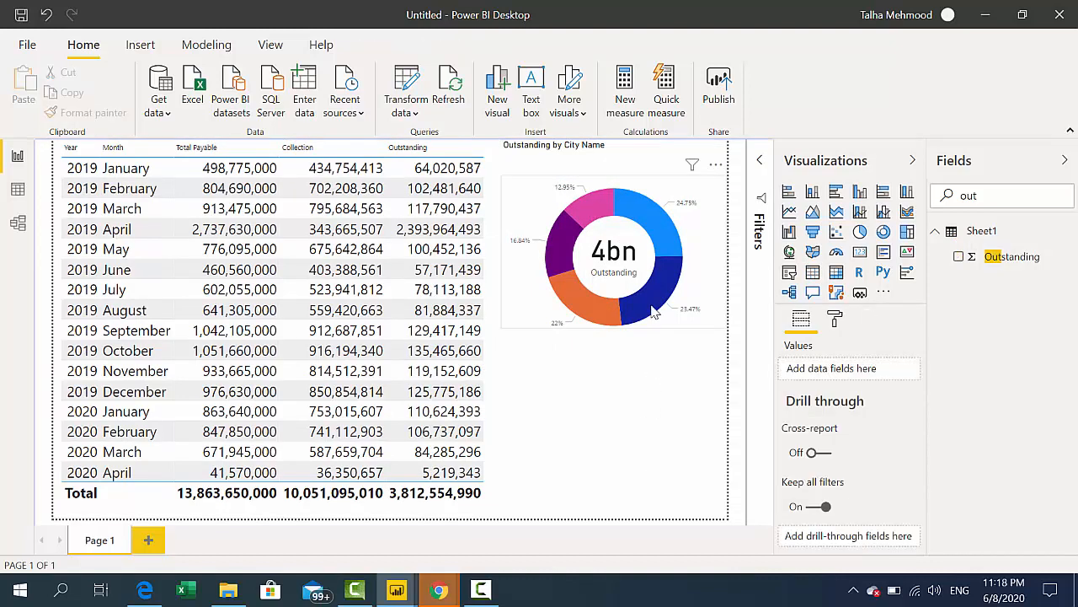
click(835, 319)
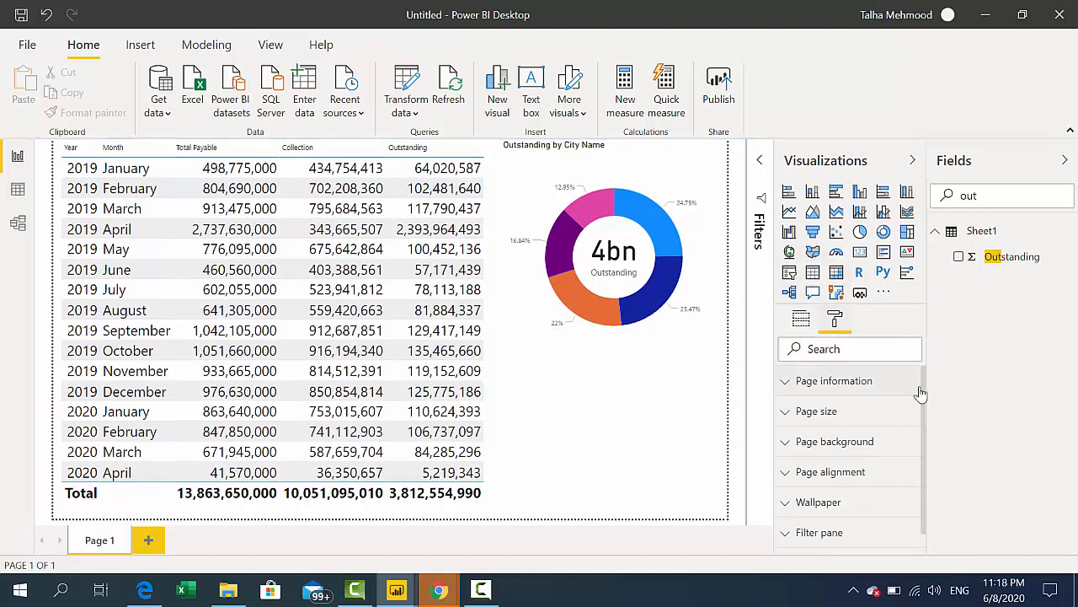
click(708, 291)
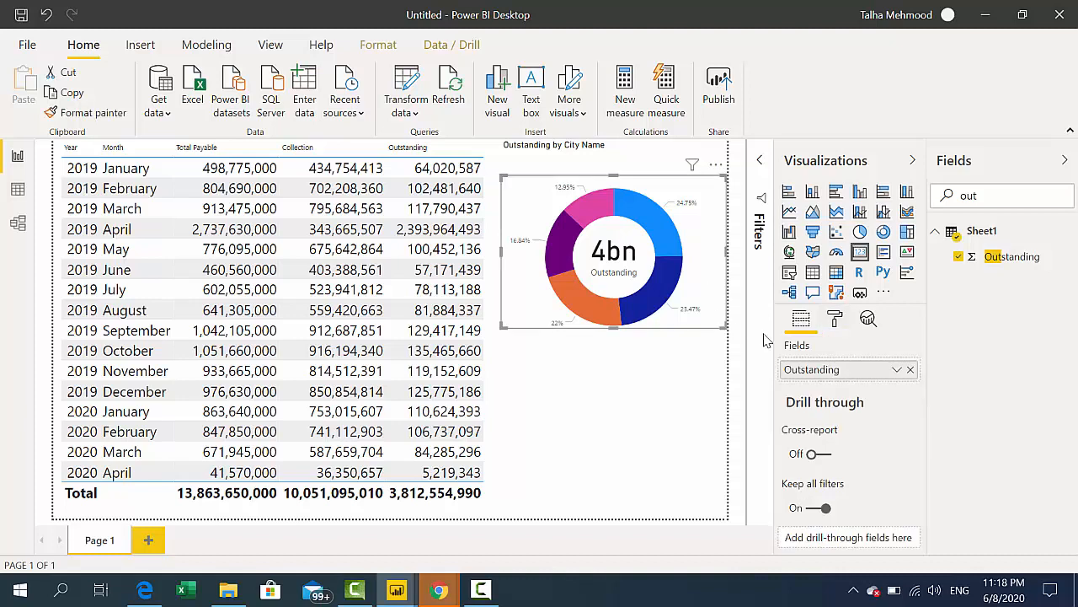
click(835, 320)
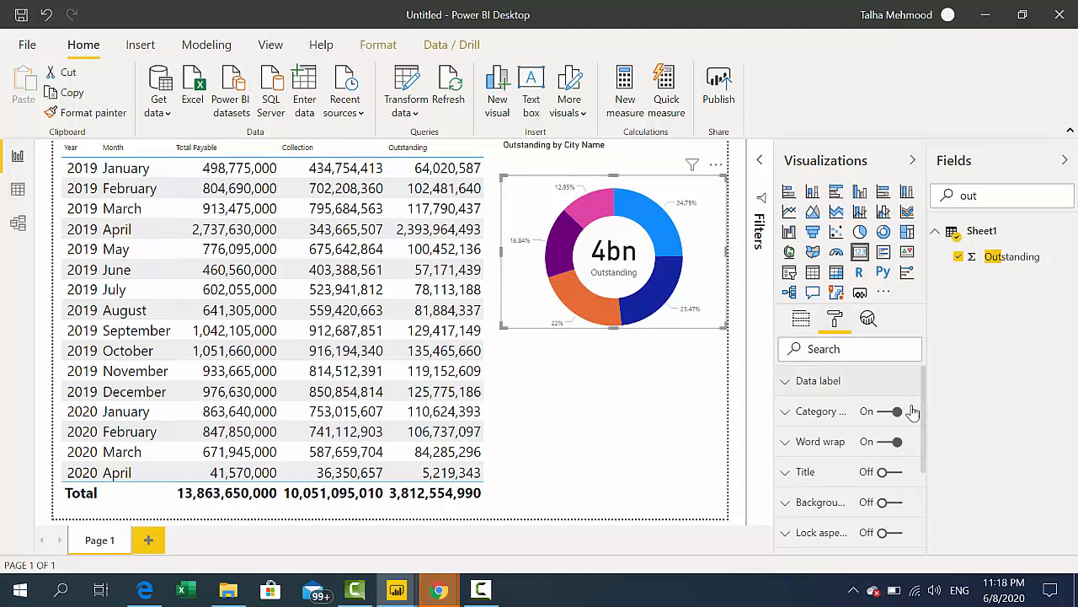
drag(926, 398, 923, 396)
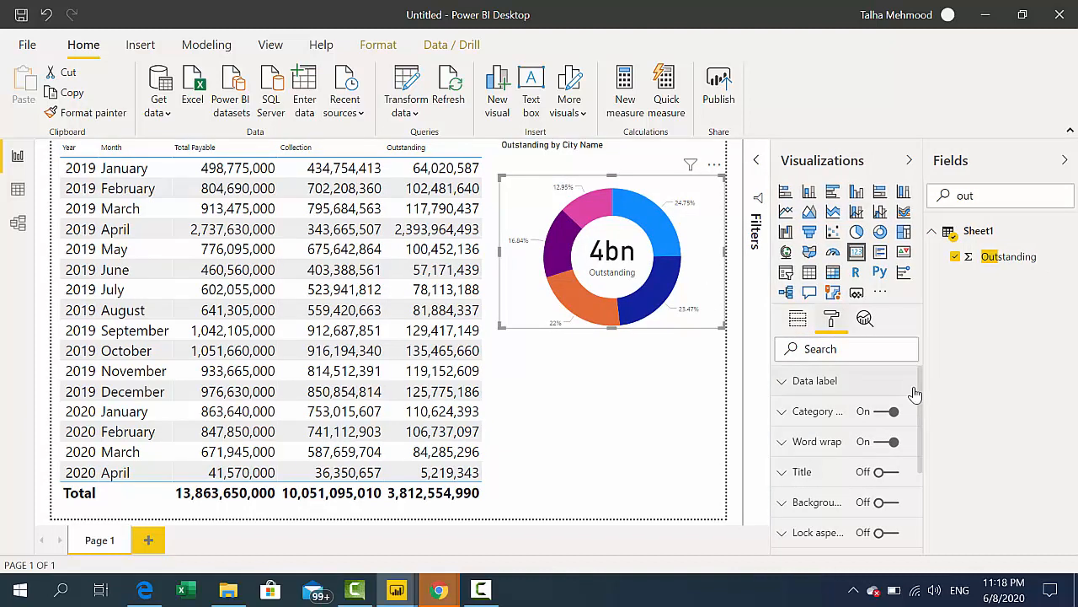
scroll(917, 393, down, 1)
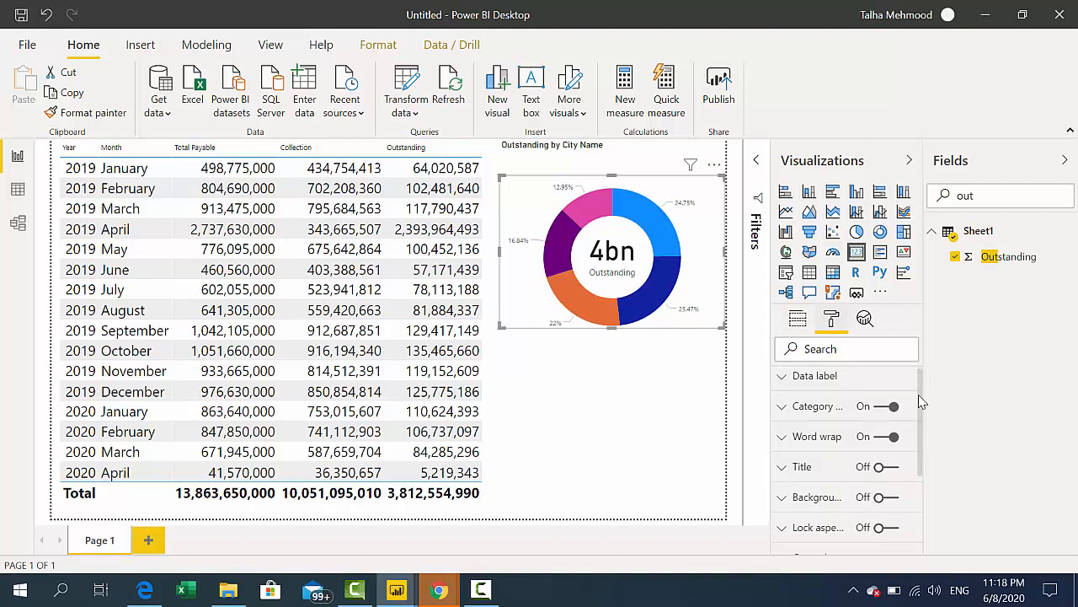
click(869, 380)
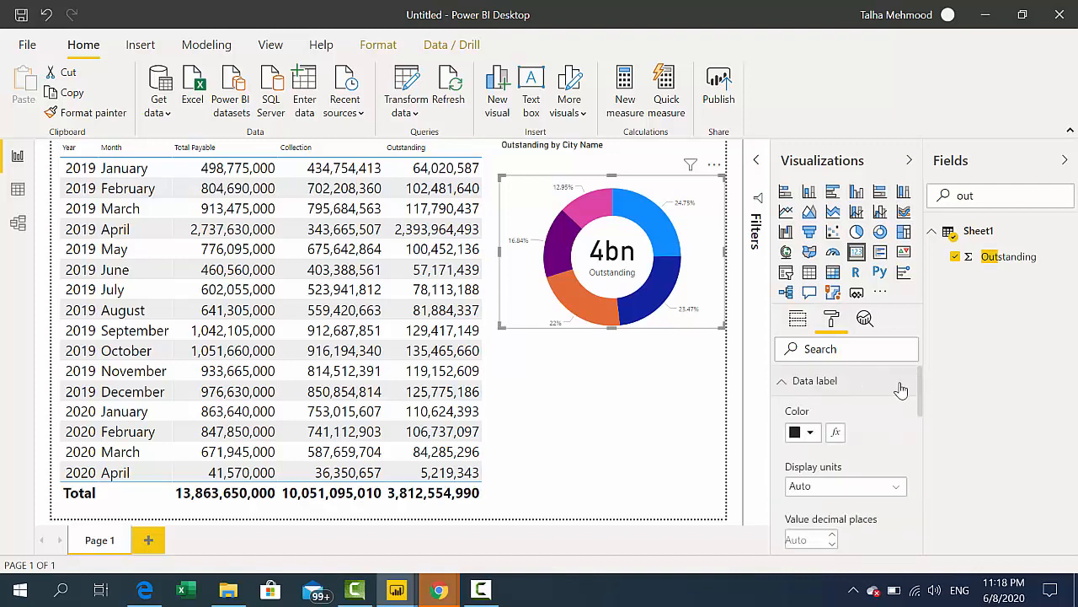
click(660, 421)
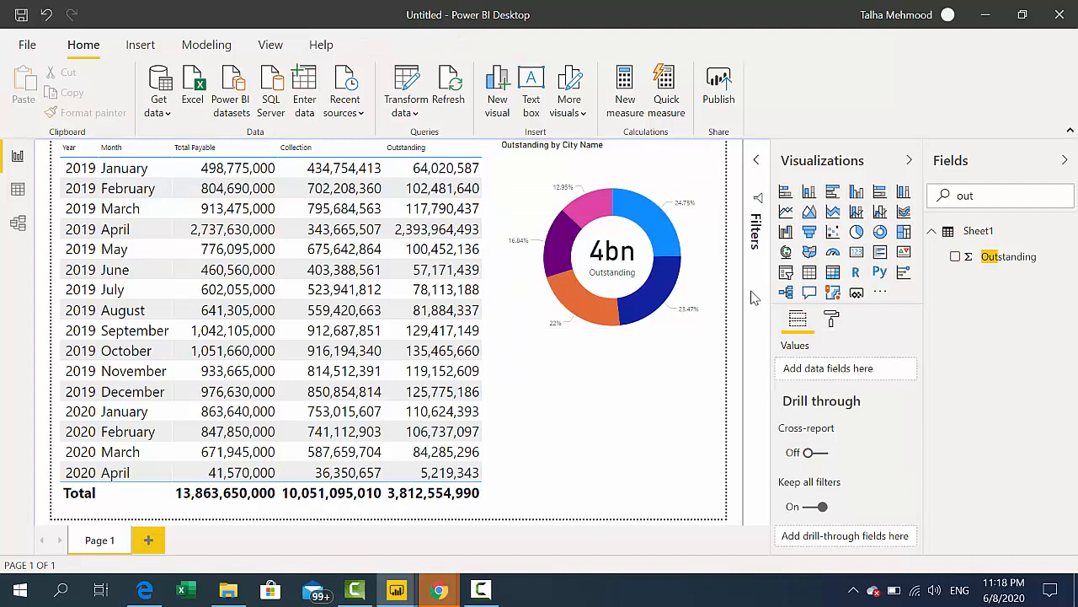
Add a map visual below the donut chart, extend it up to the donut, and plot Outstanding by City Name
click(785, 251)
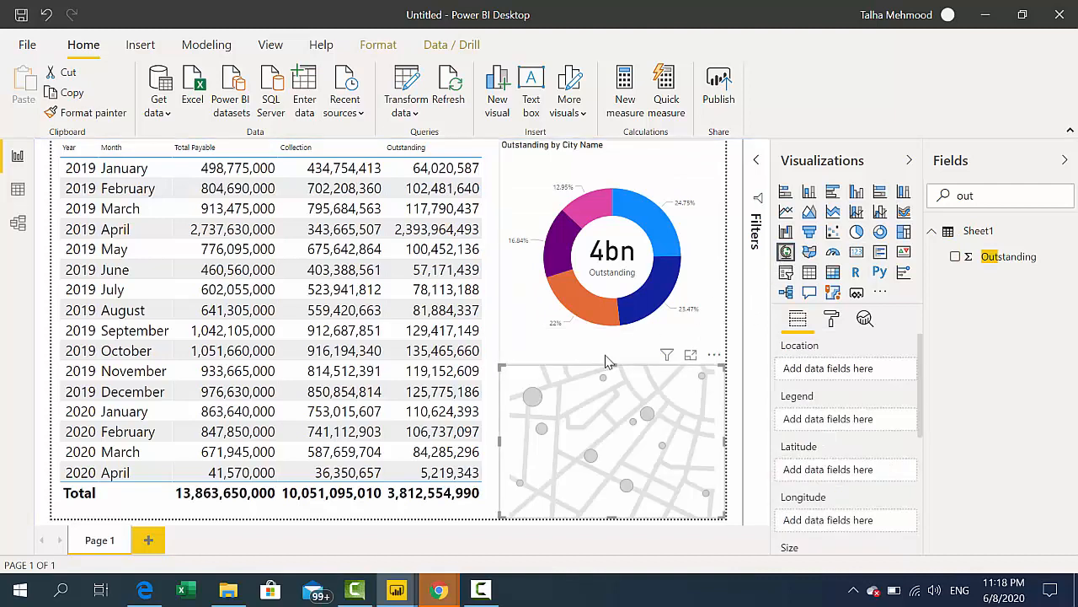
drag(612, 361, 616, 342)
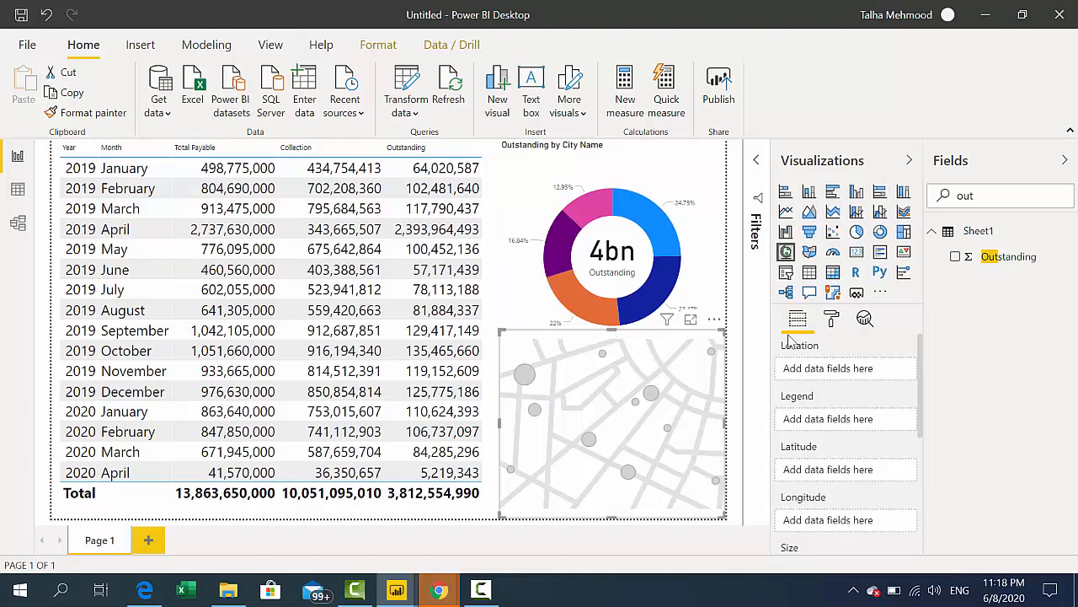
click(955, 257)
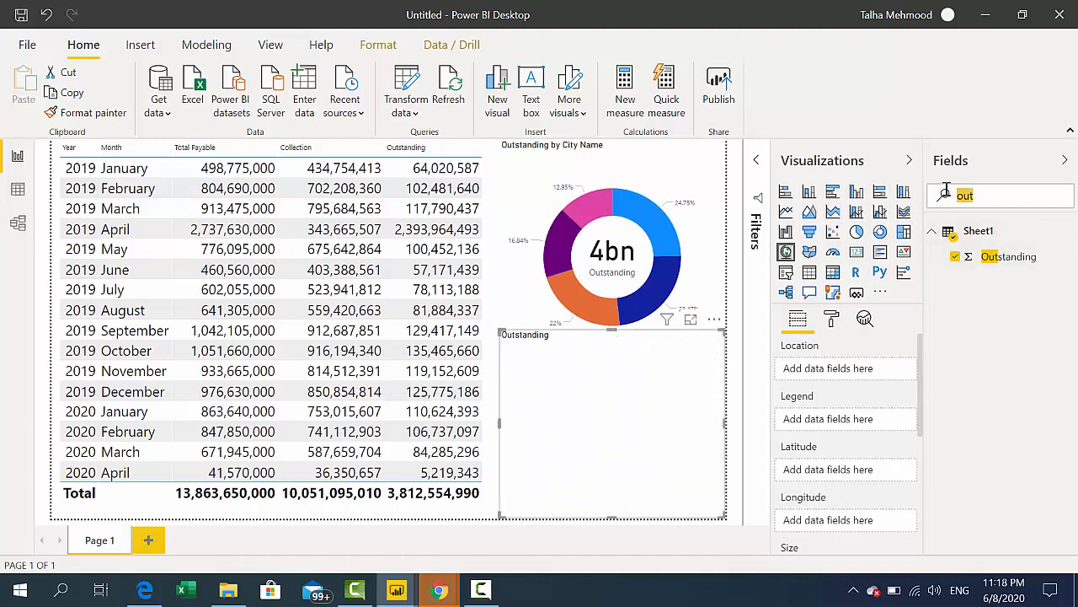
text(city)
click(957, 259)
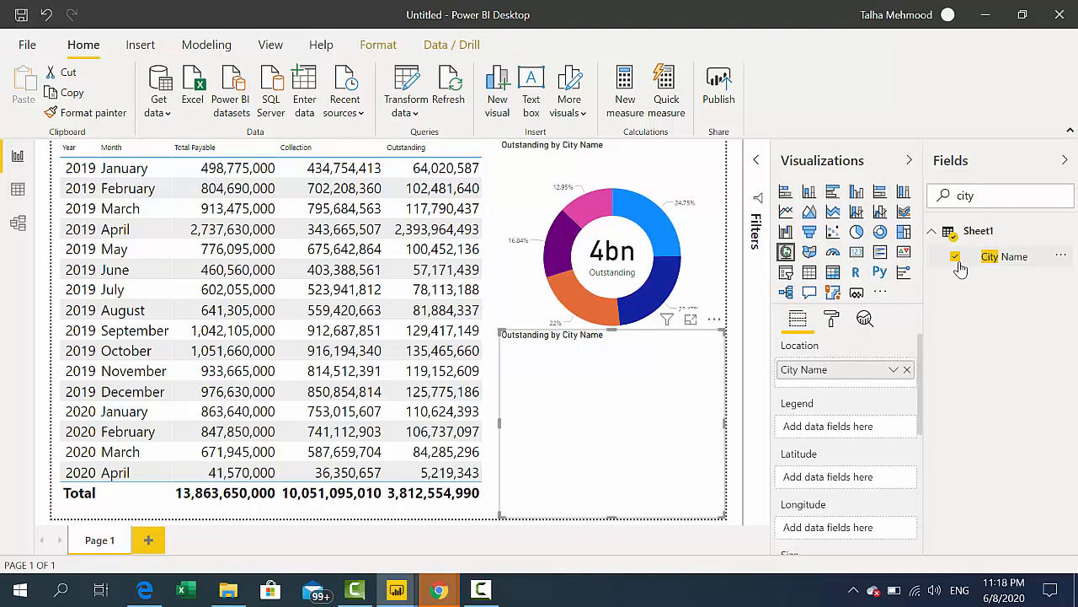
Switch to the Power BI Dashboard Progress Chart report to examine its finished bubble map, and return to the untitled report
mouse_move(398, 590)
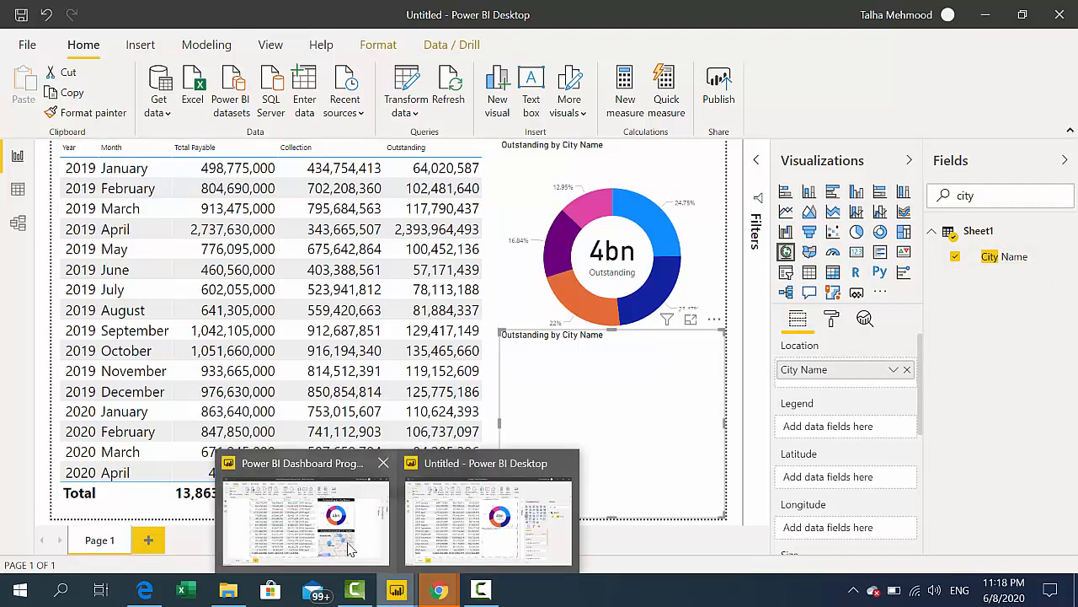
click(269, 522)
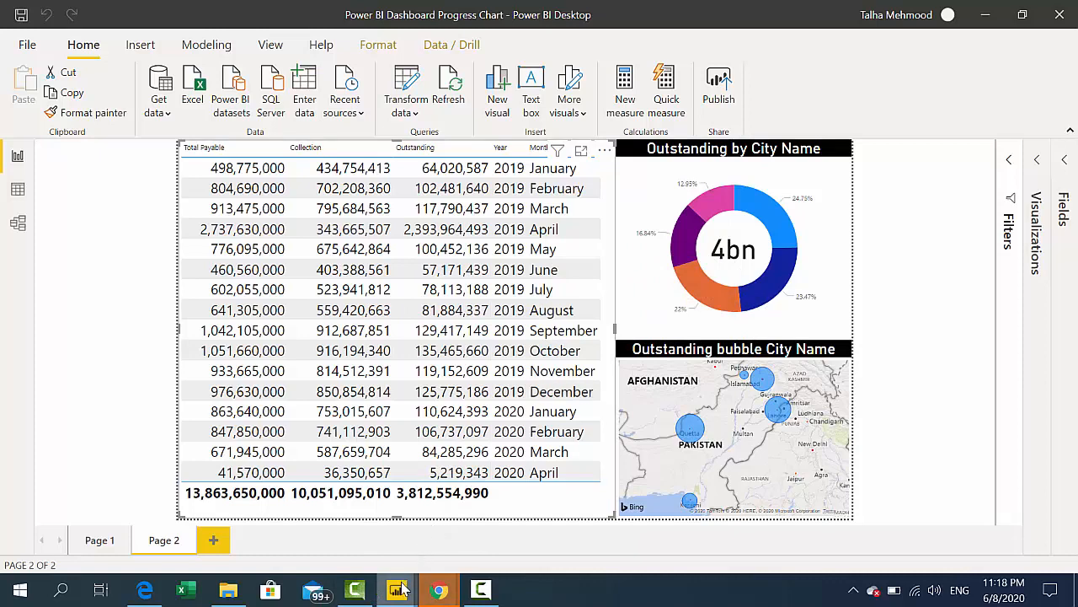
mouse_move(397, 589)
click(440, 561)
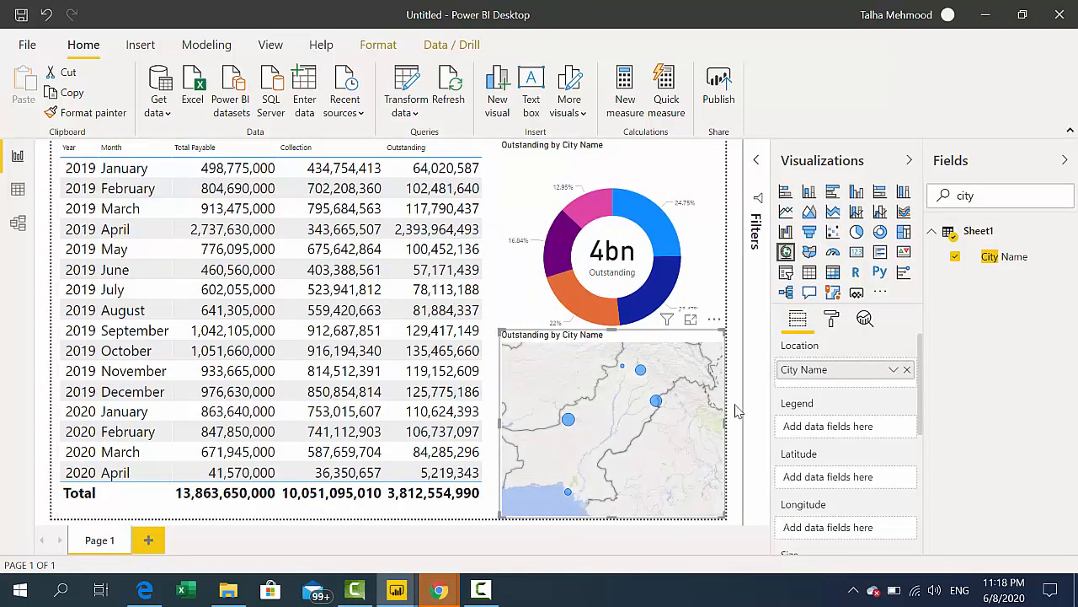
Check the bubble size in the Power BI Dashboard Progress Chart report and set the new map's bubble size to 11
click(832, 319)
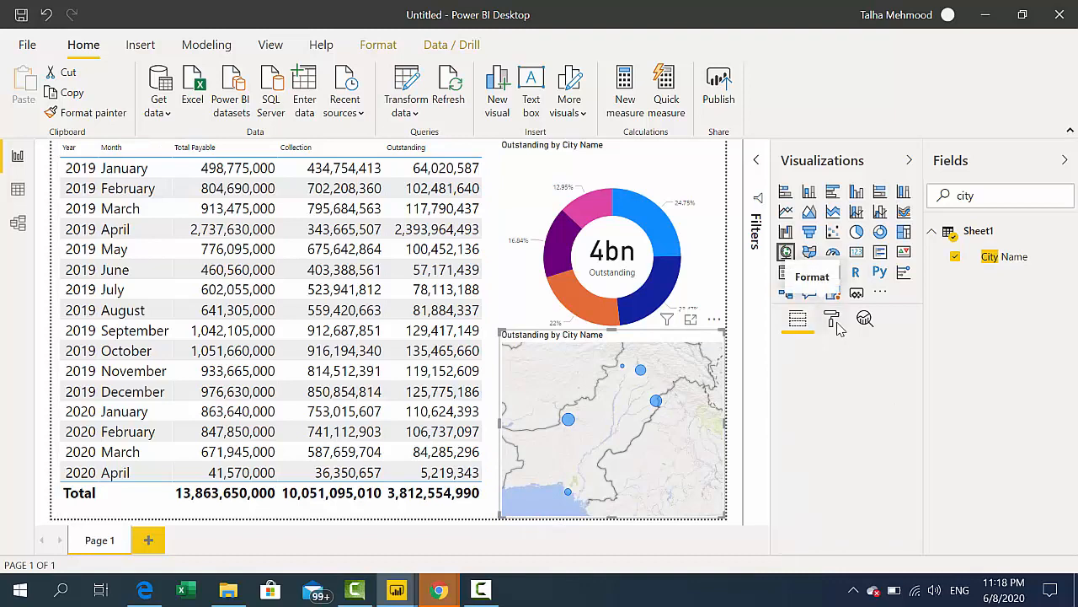
mouse_move(396, 590)
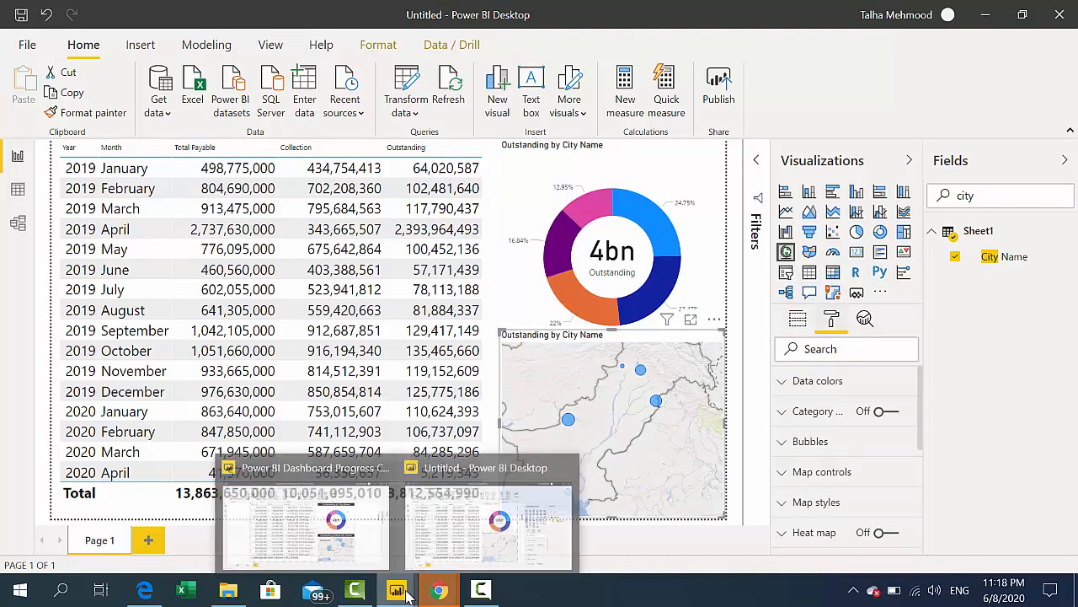
click(333, 546)
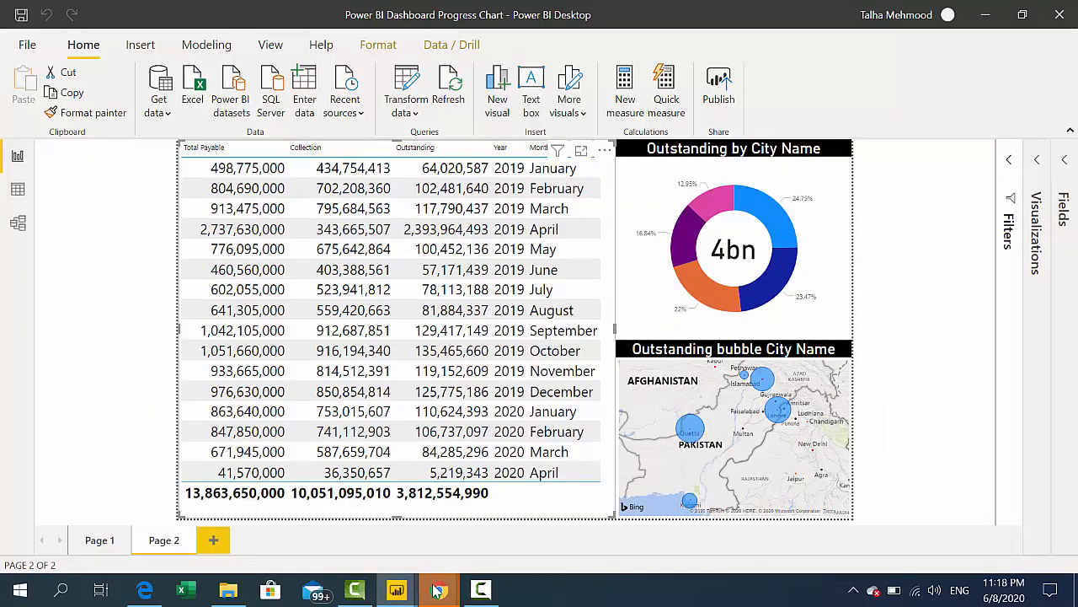
mouse_move(396, 590)
click(484, 518)
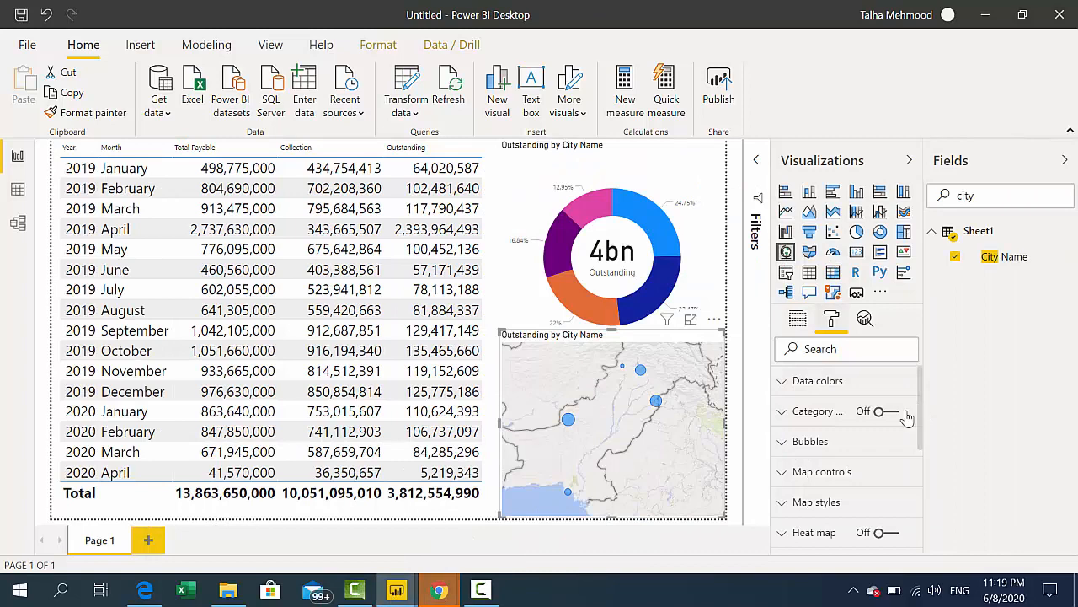
click(826, 445)
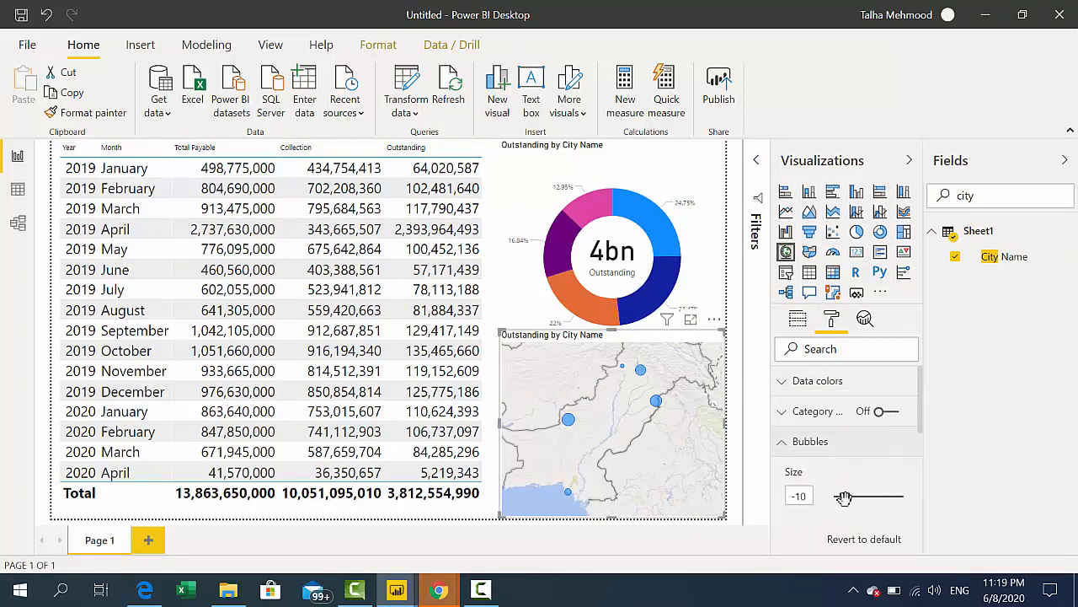
drag(844, 499, 855, 499)
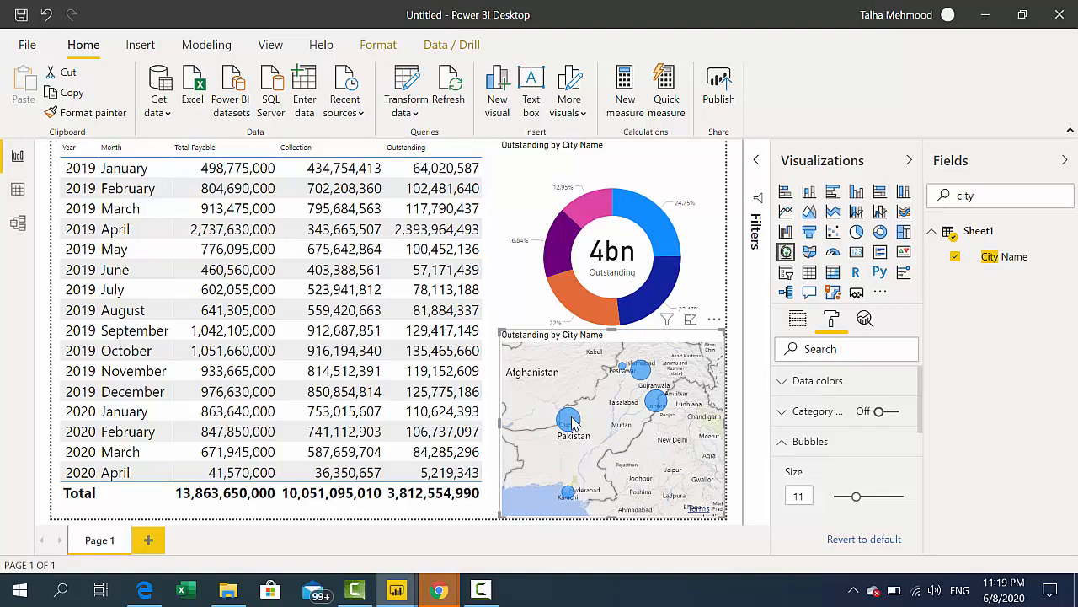
Examine the city bubbles on the map and compare the layout and titles with the Power BI Dashboard Progress Chart report
mouse_move(571, 425)
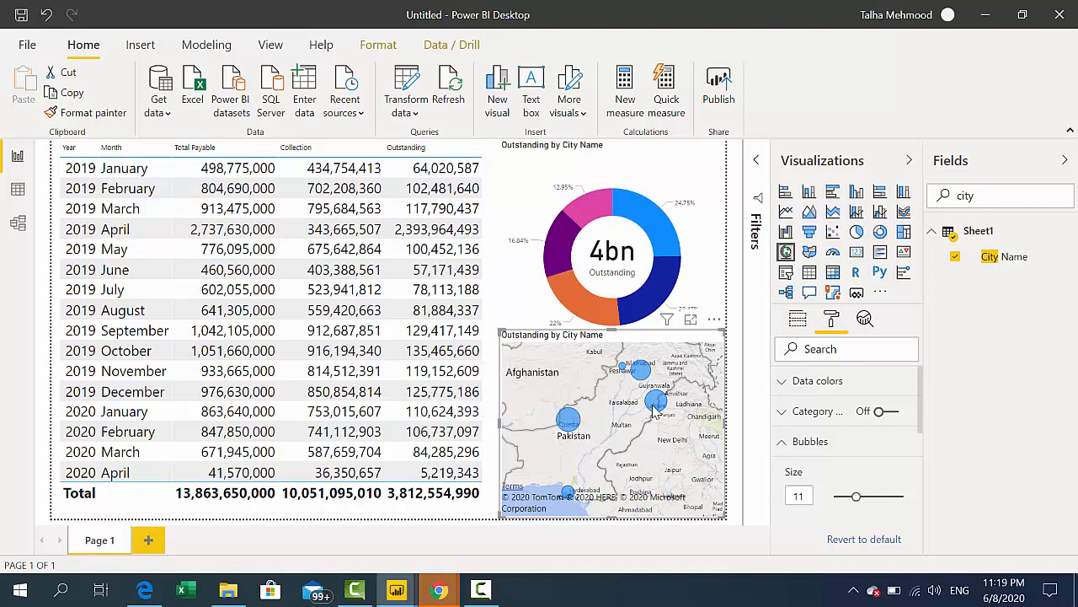
mouse_move(654, 409)
mouse_move(643, 375)
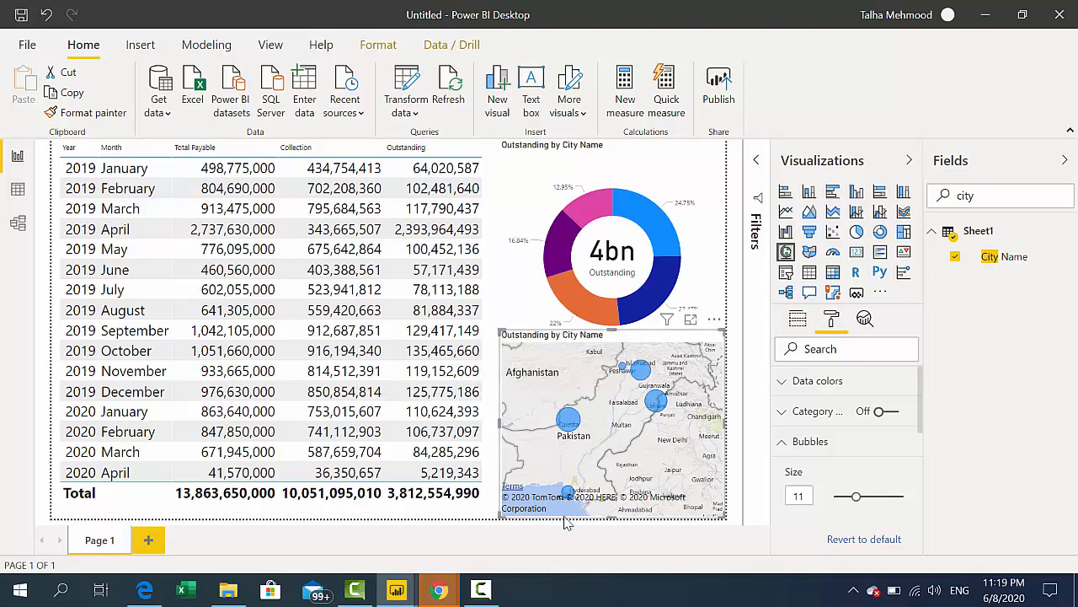
mouse_move(569, 500)
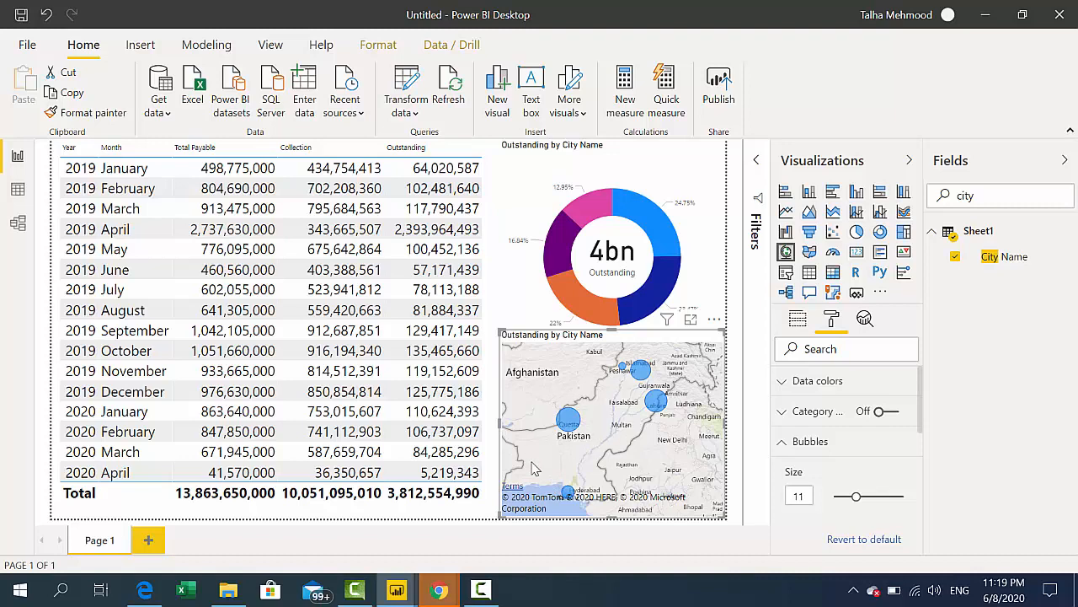
mouse_move(397, 590)
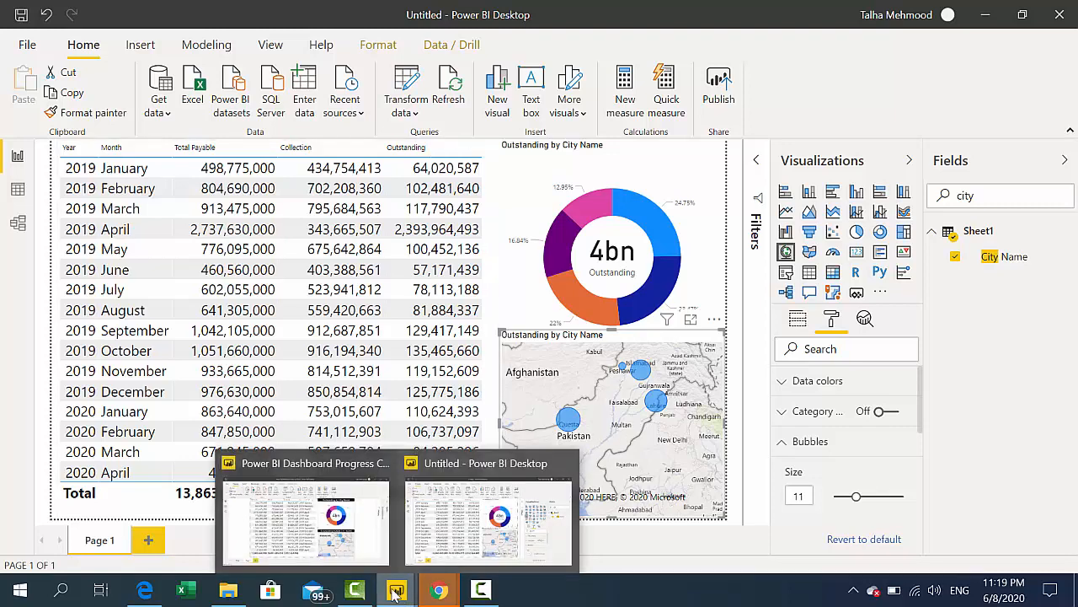
click(260, 529)
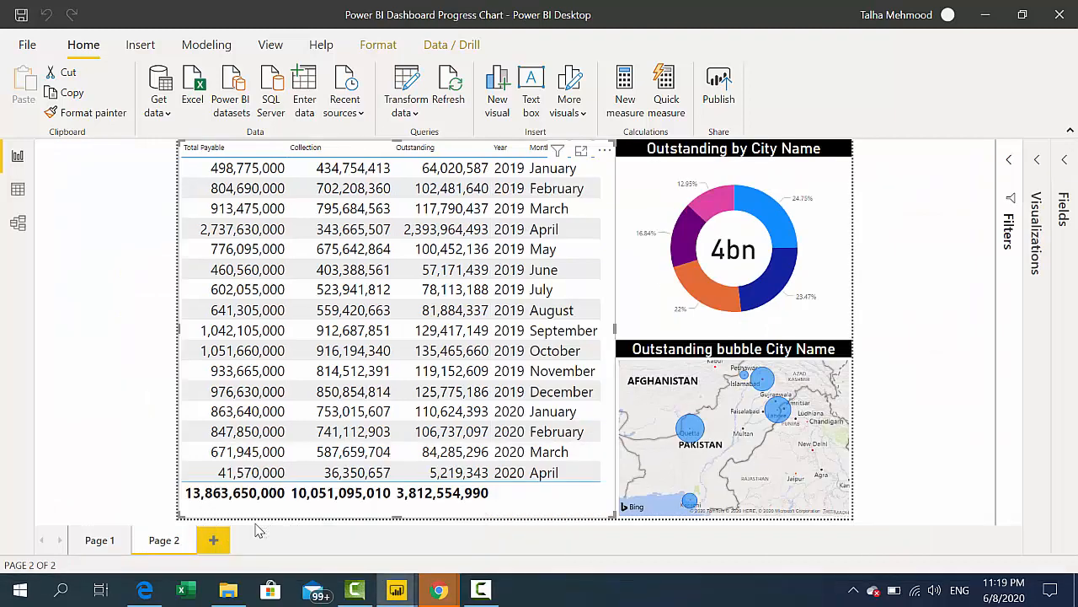
mouse_move(397, 590)
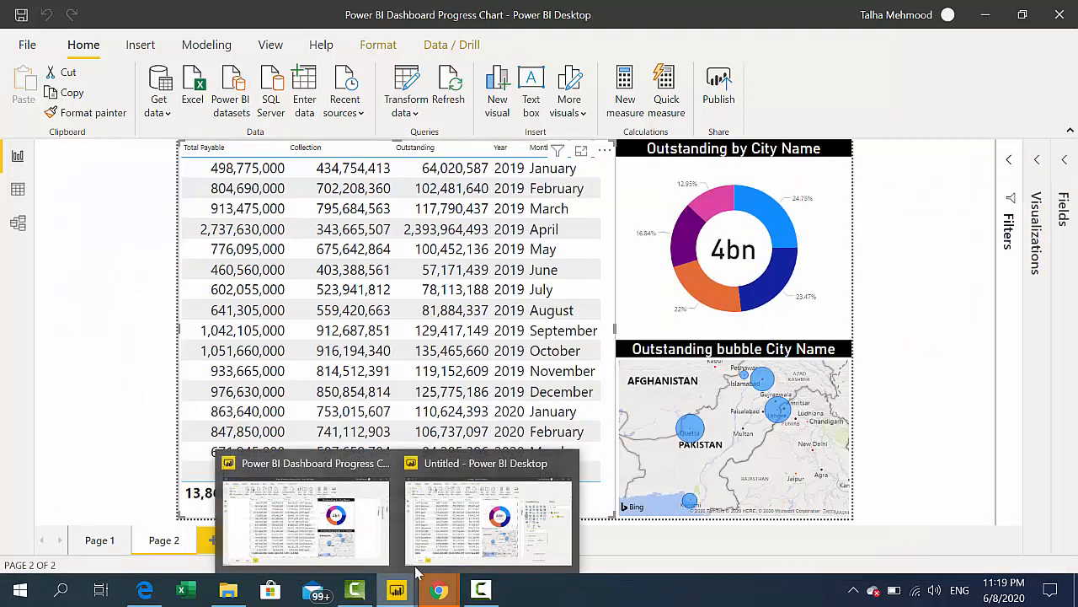
click(427, 556)
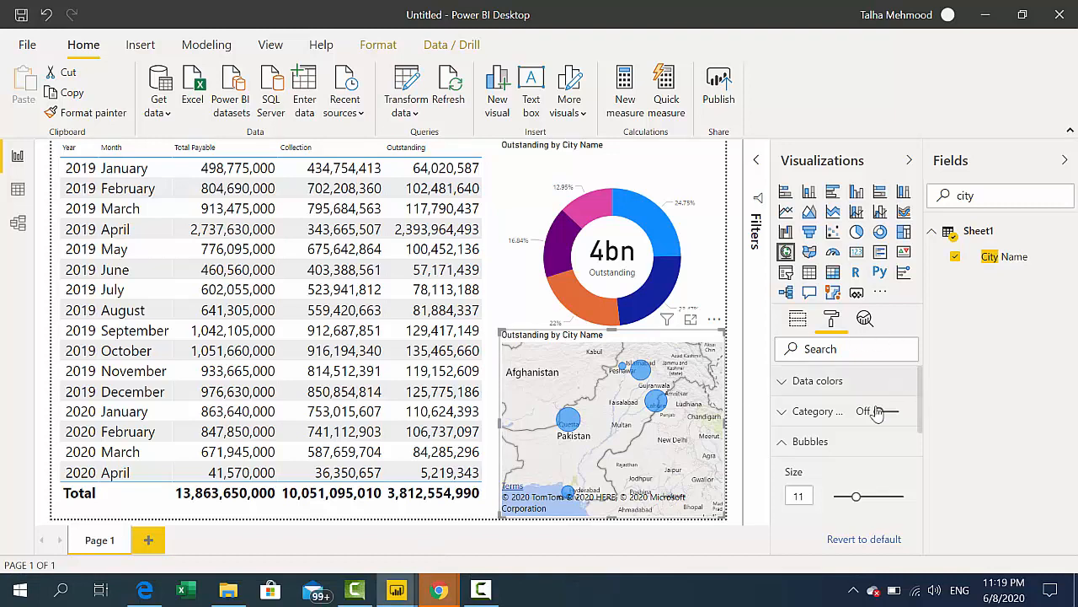
Set the title background color of the donut chart to black
click(671, 162)
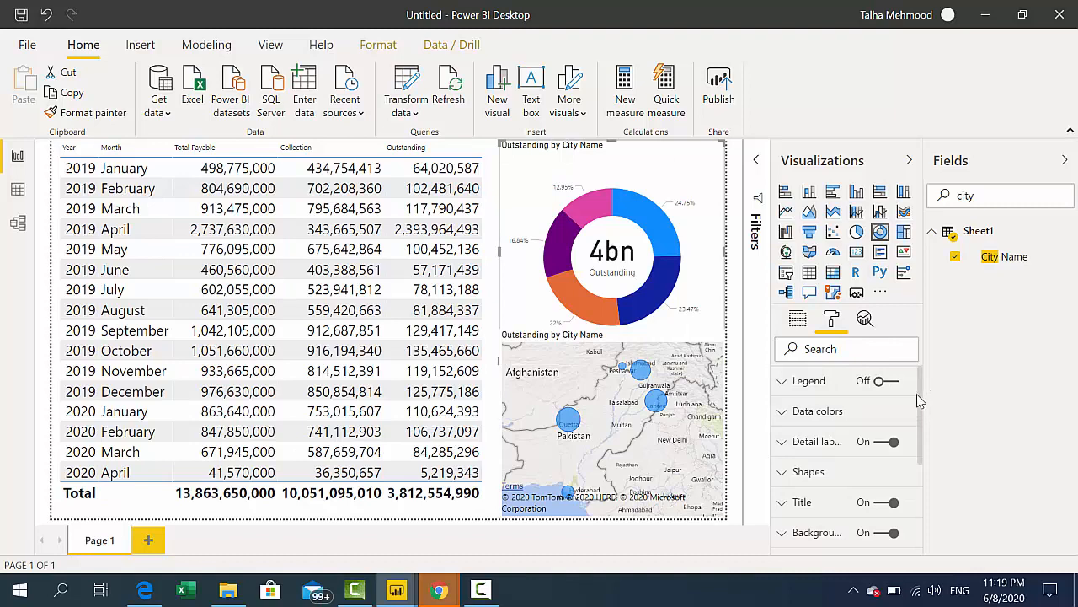
drag(920, 396, 921, 477)
click(790, 437)
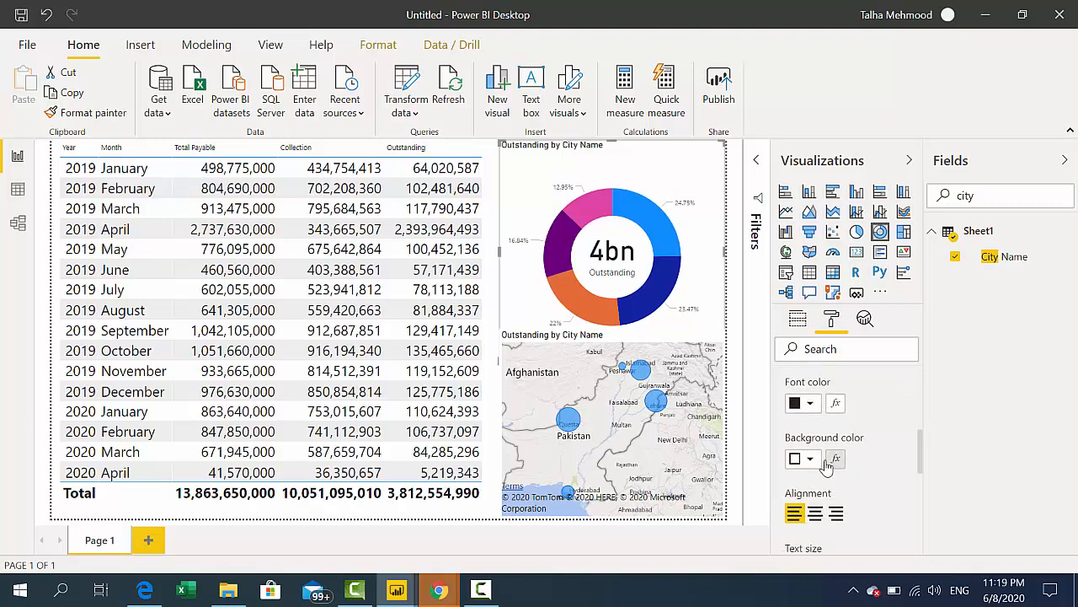
click(689, 278)
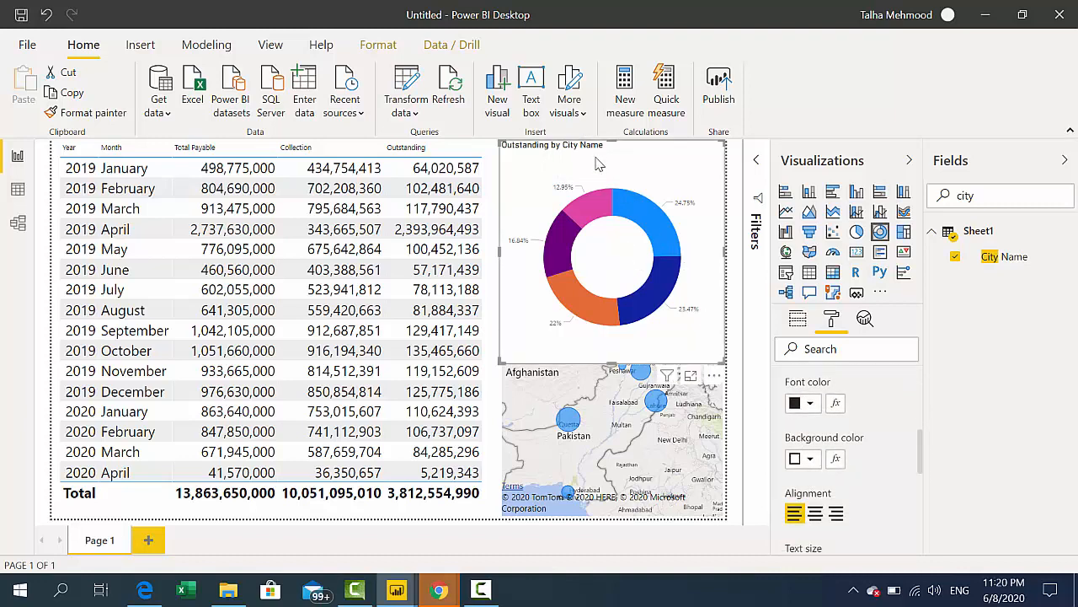
click(809, 458)
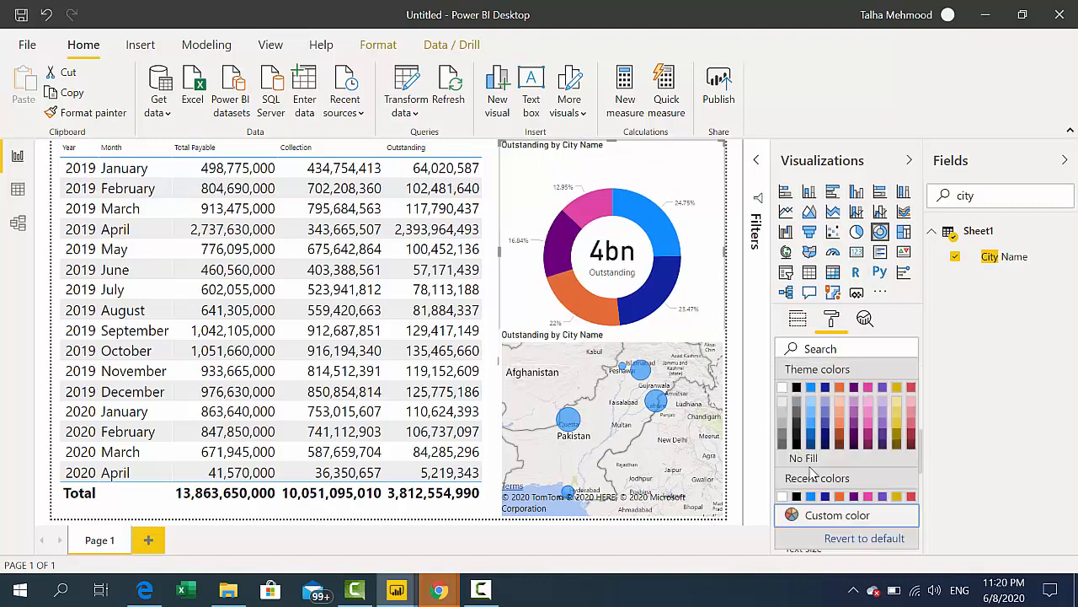
click(796, 388)
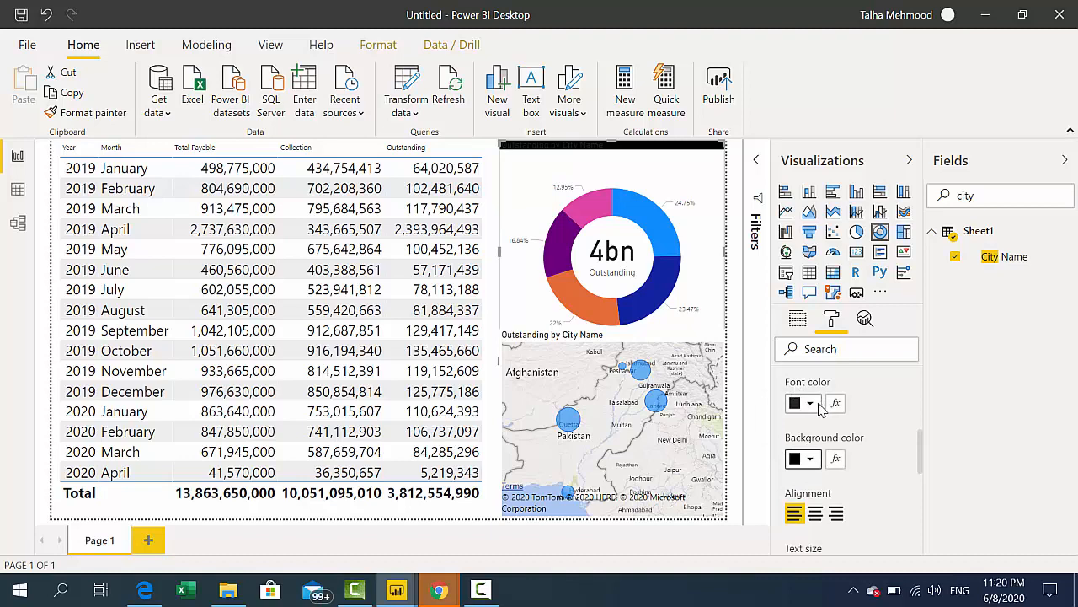
Make the donut chart's title font white and center the title
click(811, 404)
click(813, 406)
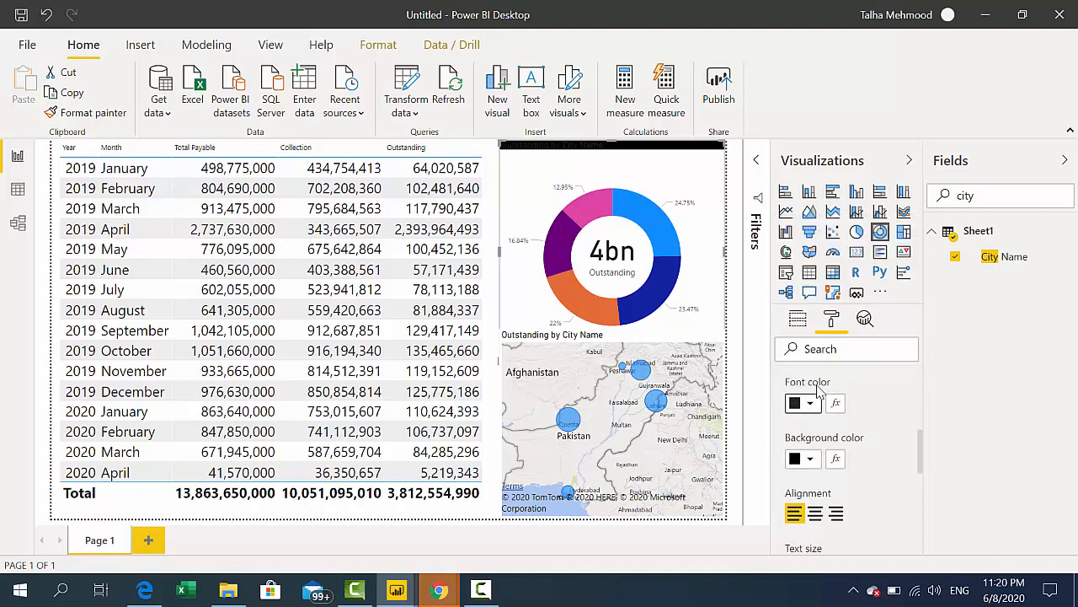
click(811, 404)
click(810, 339)
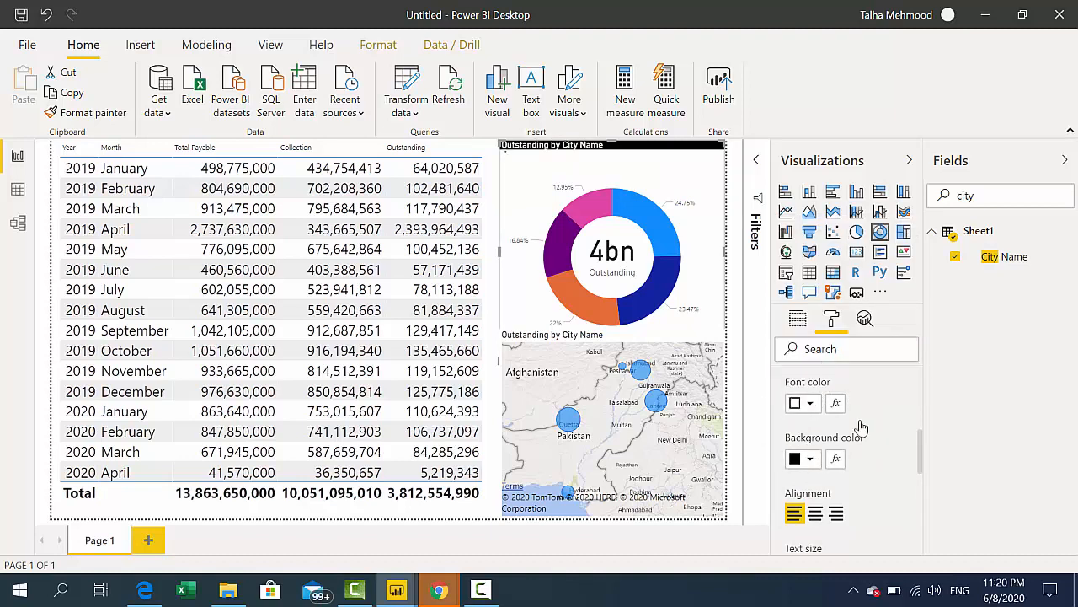
click(816, 514)
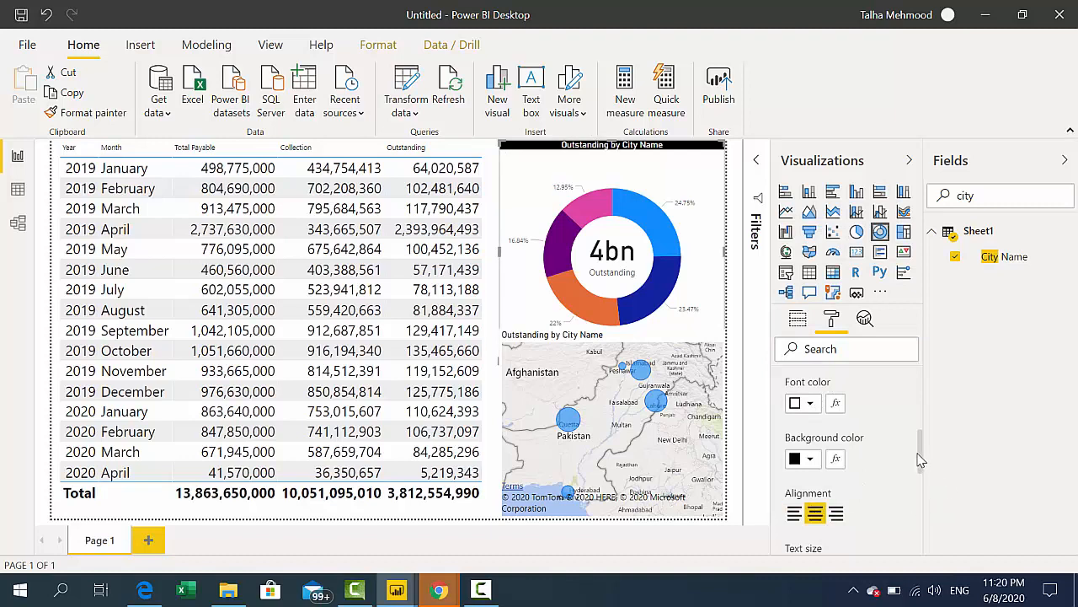
Increase the donut chart's title text size to 25 pt
drag(919, 453, 908, 489)
click(831, 416)
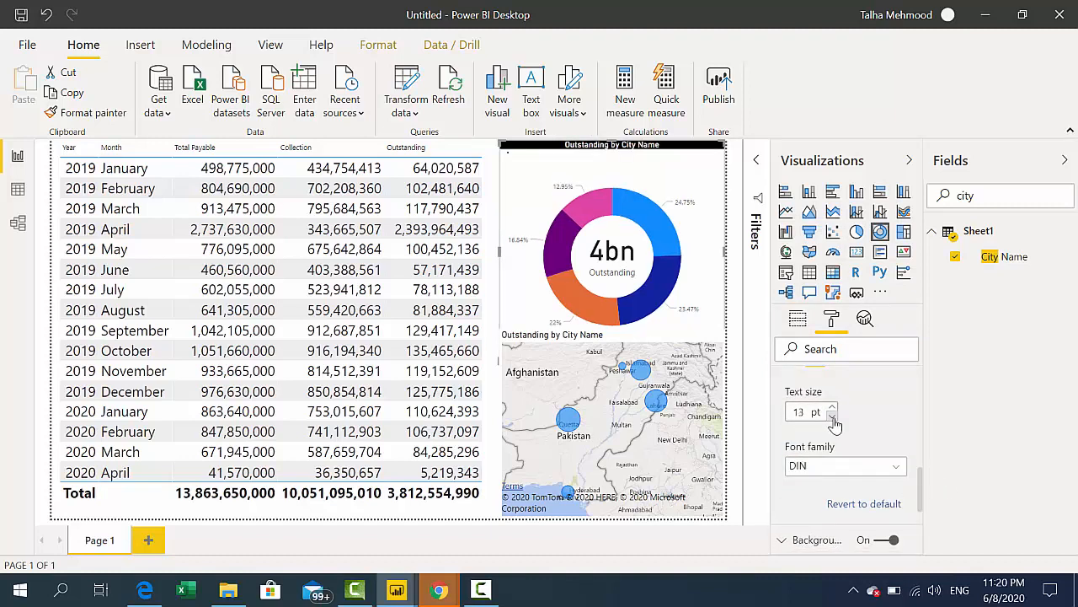
click(832, 408)
click(832, 408)
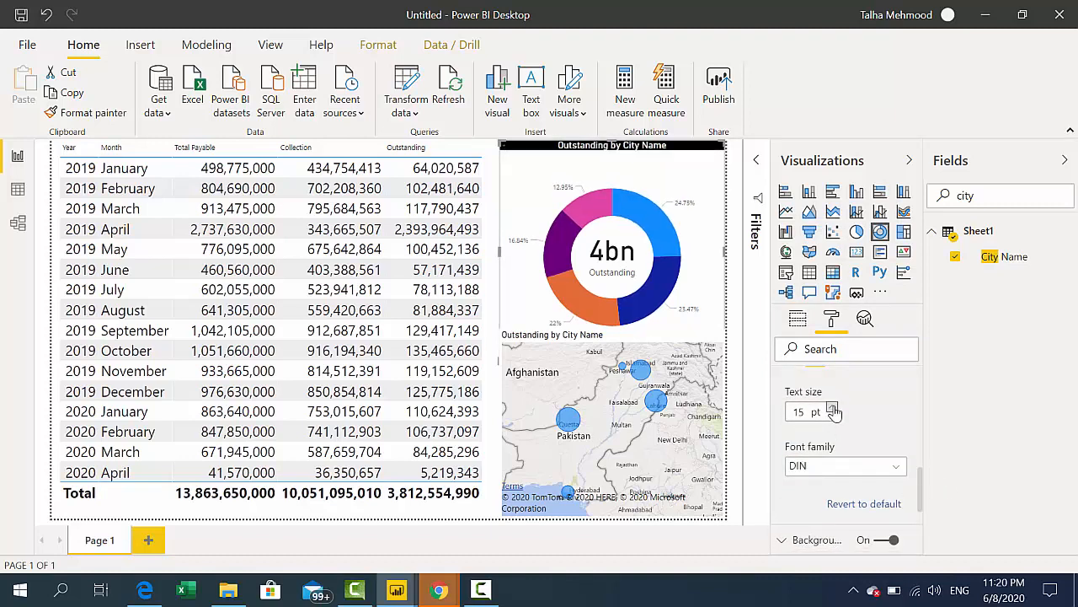
click(831, 408)
click(832, 408)
click(832, 408)
click(832, 408)
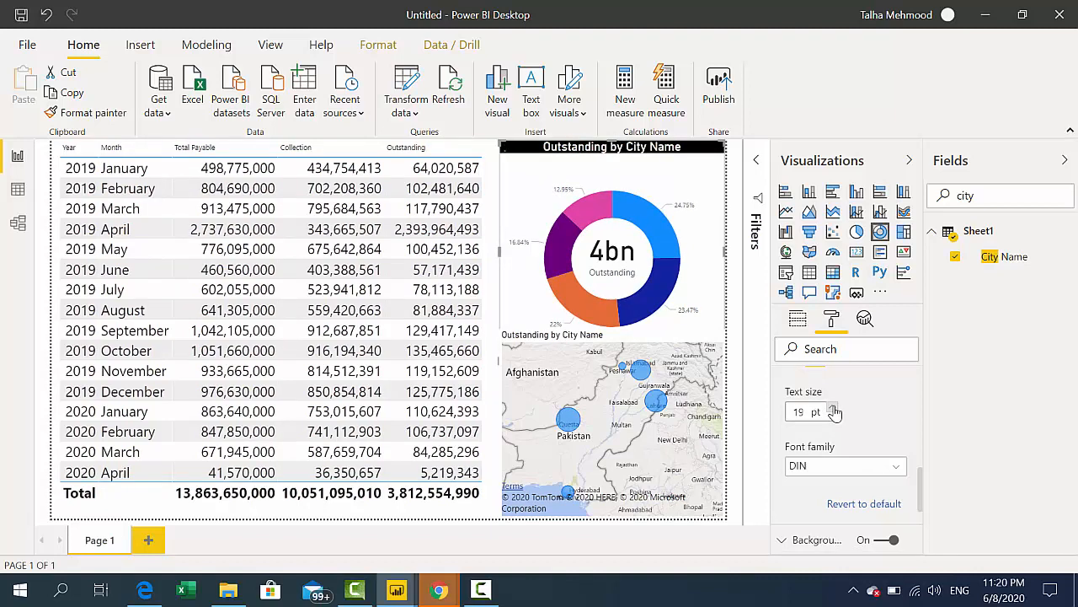
click(832, 408)
click(832, 407)
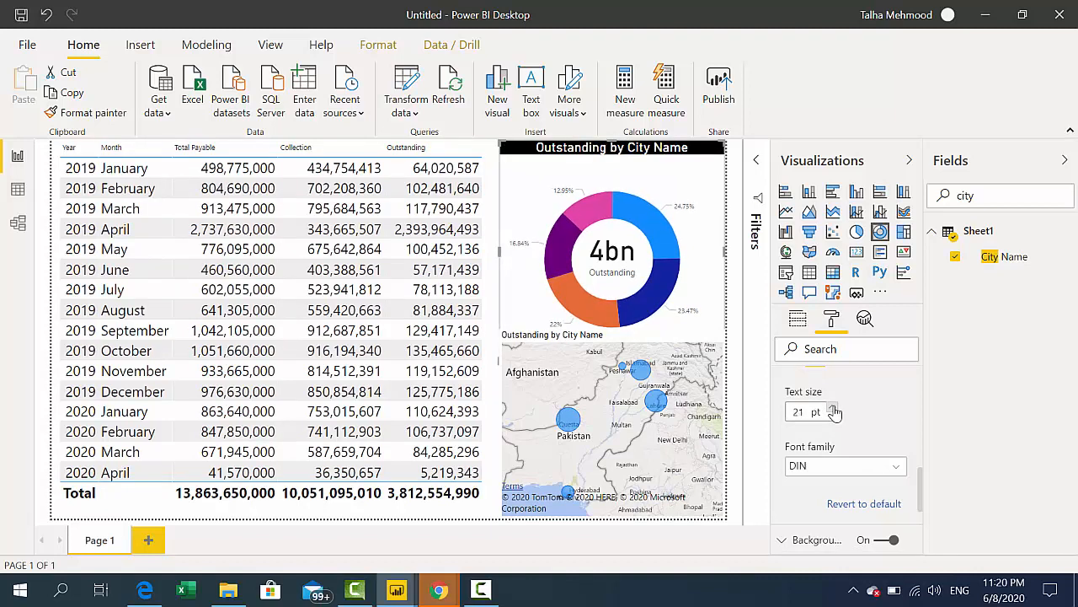
click(831, 408)
click(832, 408)
click(832, 408)
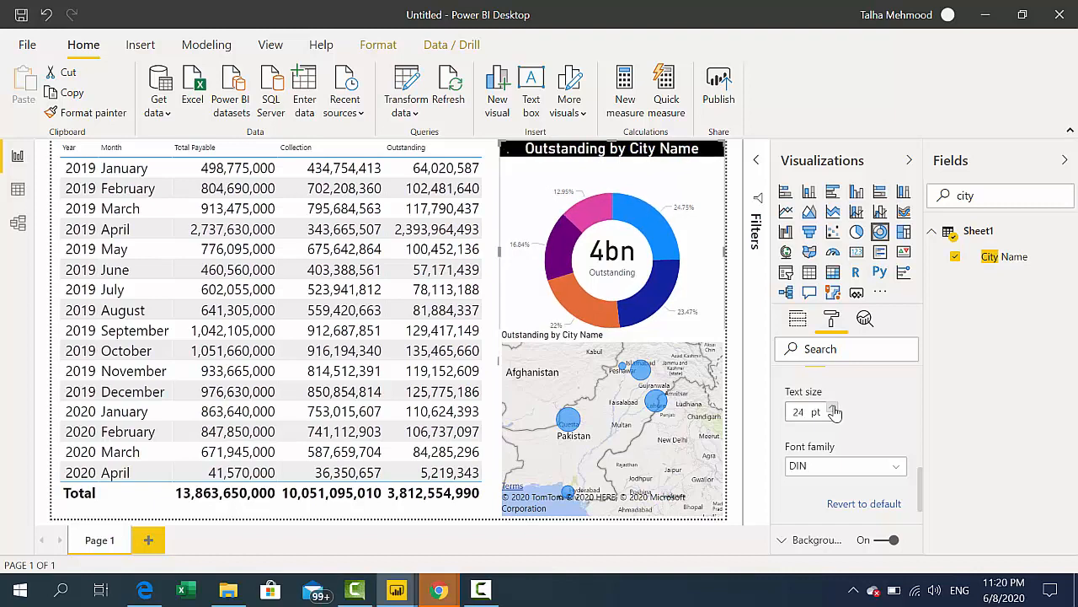
click(833, 408)
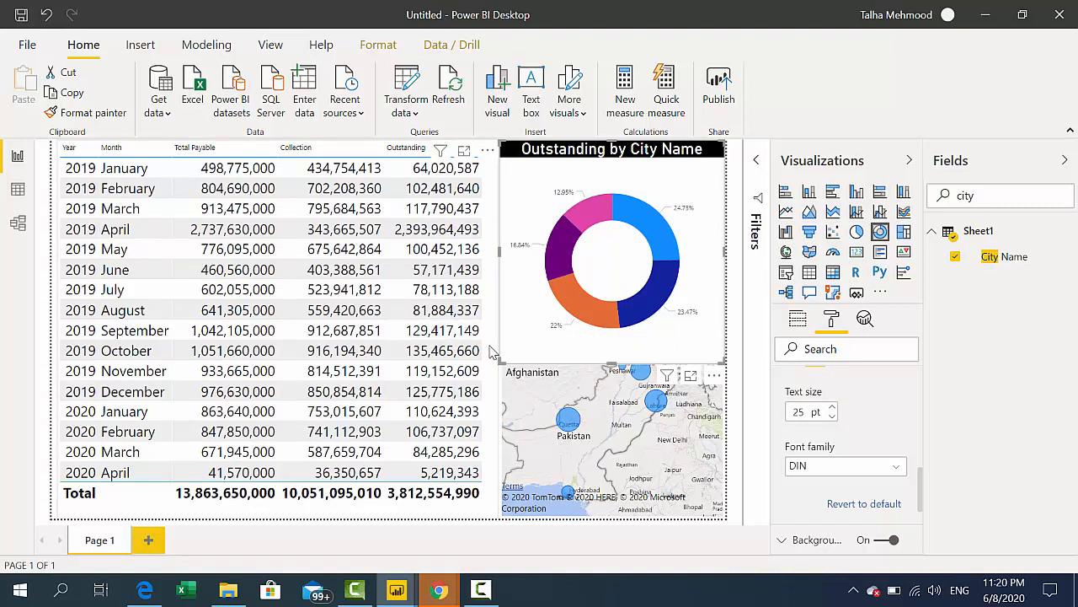
click(497, 306)
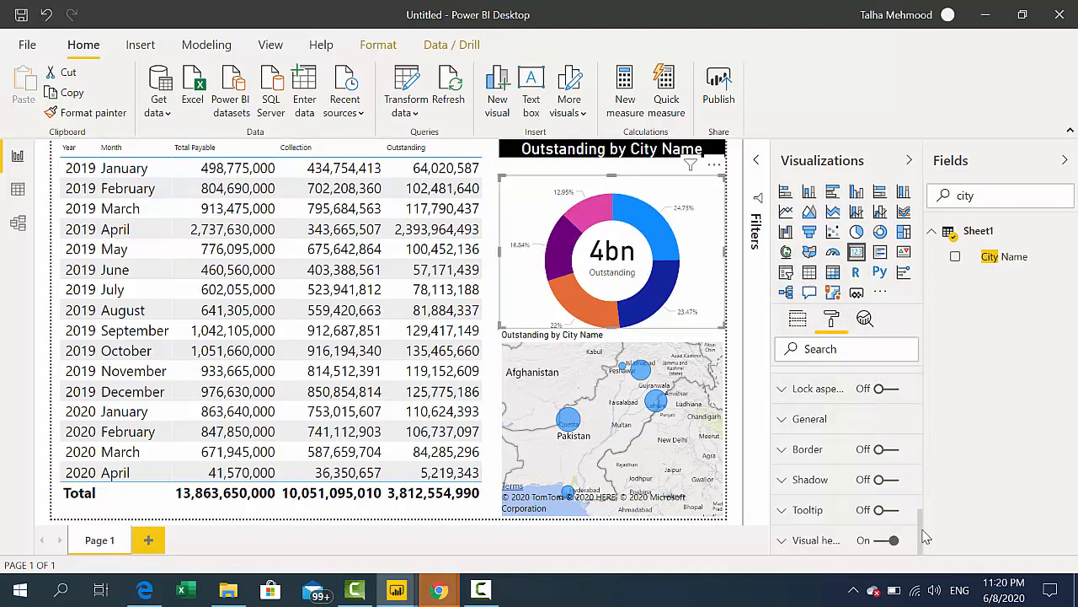
Change the donut chart's title text to "% Outstanding by City Name"
drag(921, 531, 899, 393)
click(824, 452)
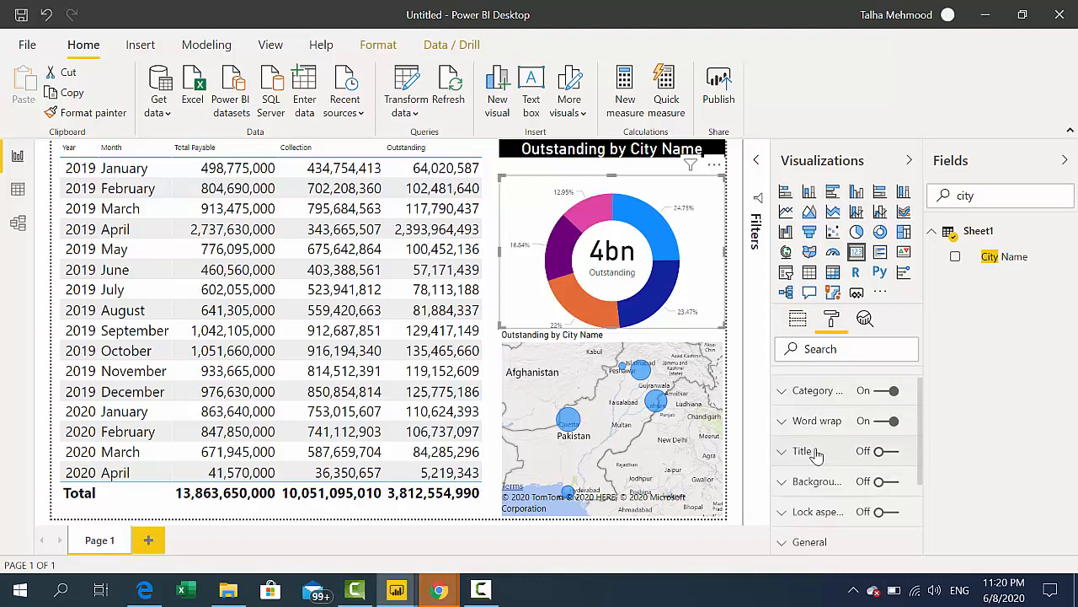
click(651, 161)
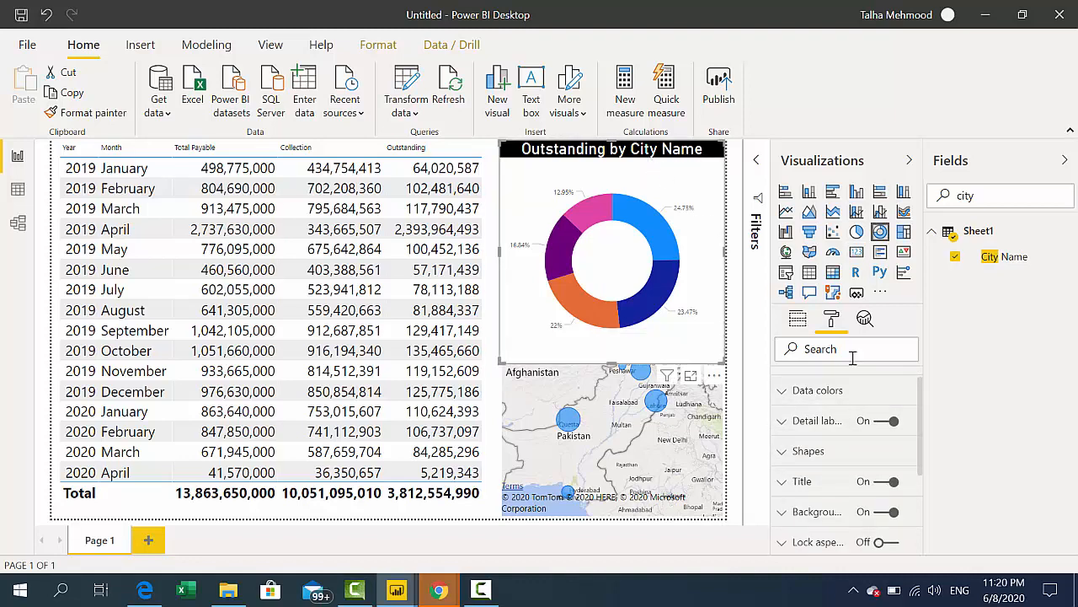
scroll(899, 450, down, 1)
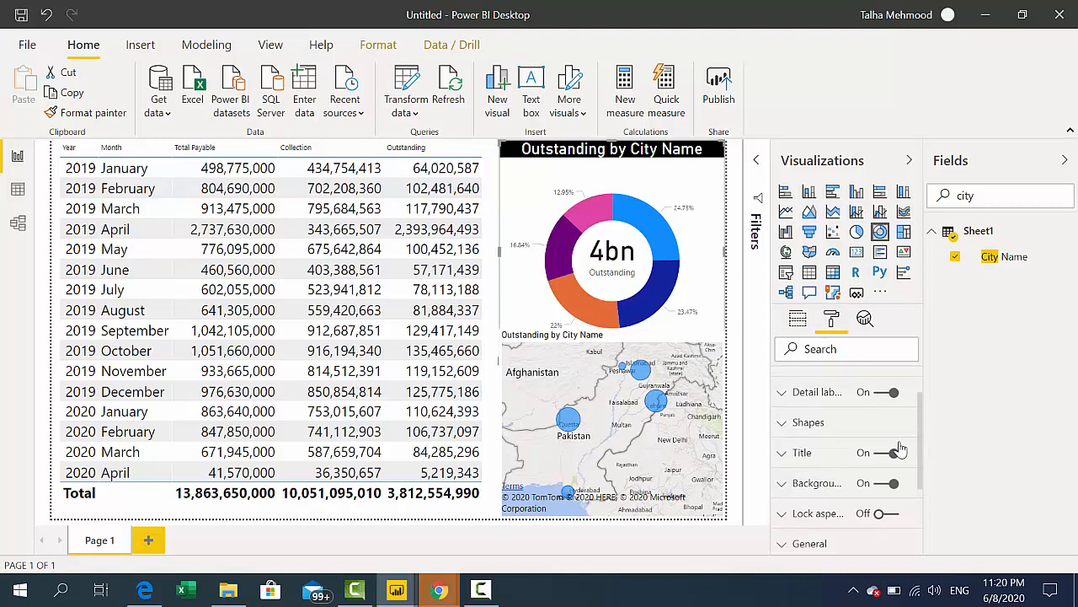
click(833, 453)
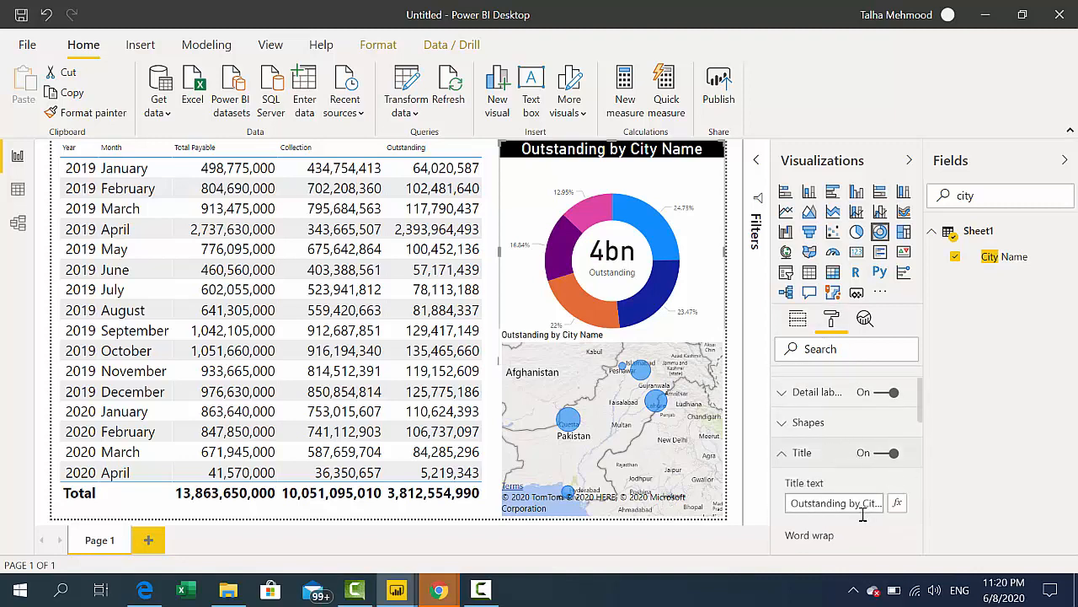
click(830, 502)
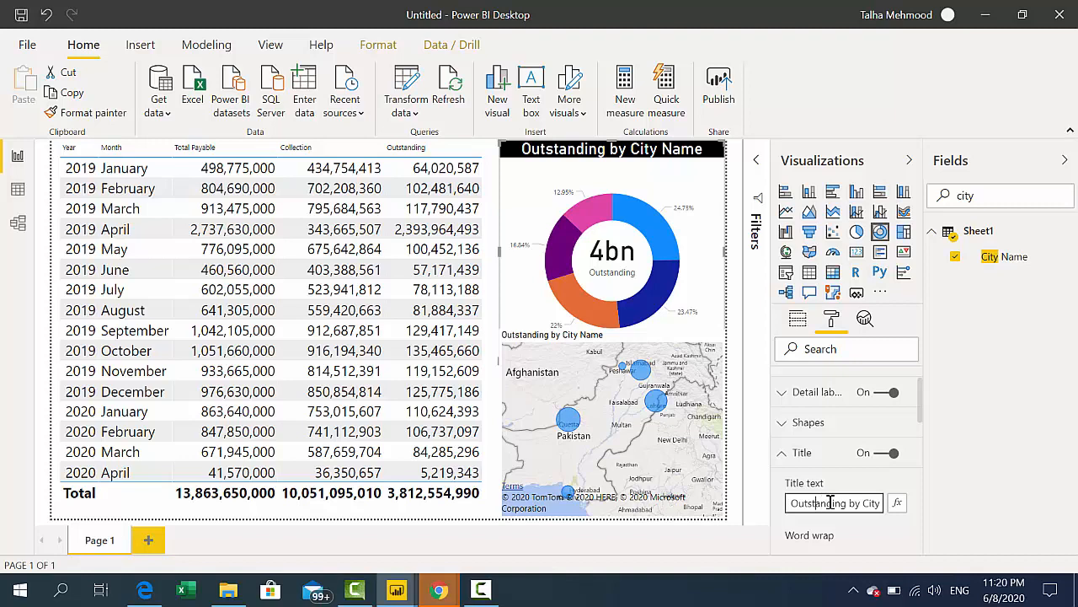
text(%)
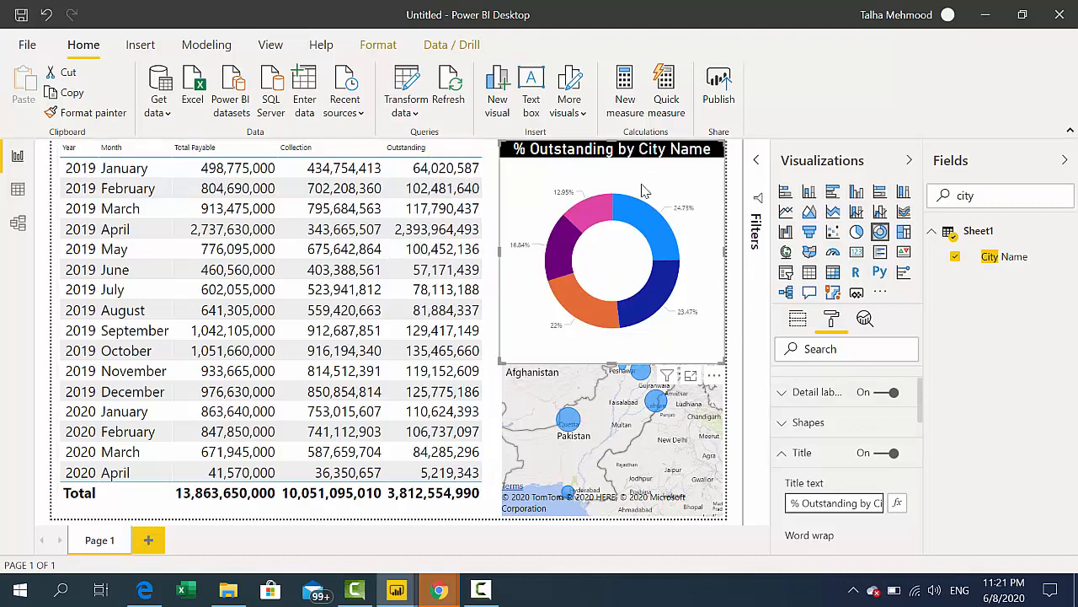
click(491, 321)
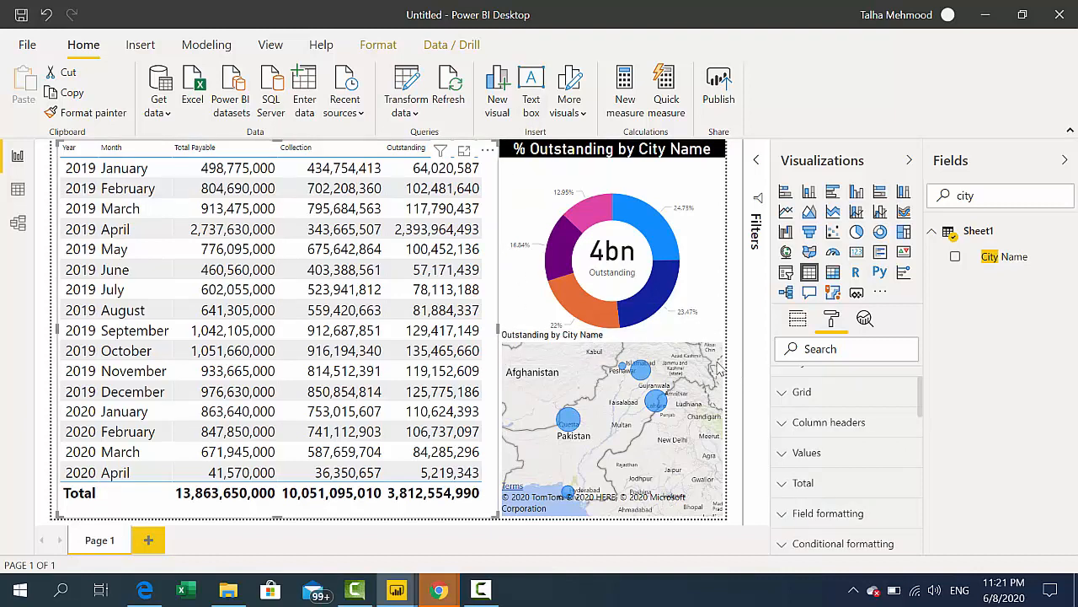
Change the map's title text to "Bubble size wise outstanding by City Name"
click(649, 339)
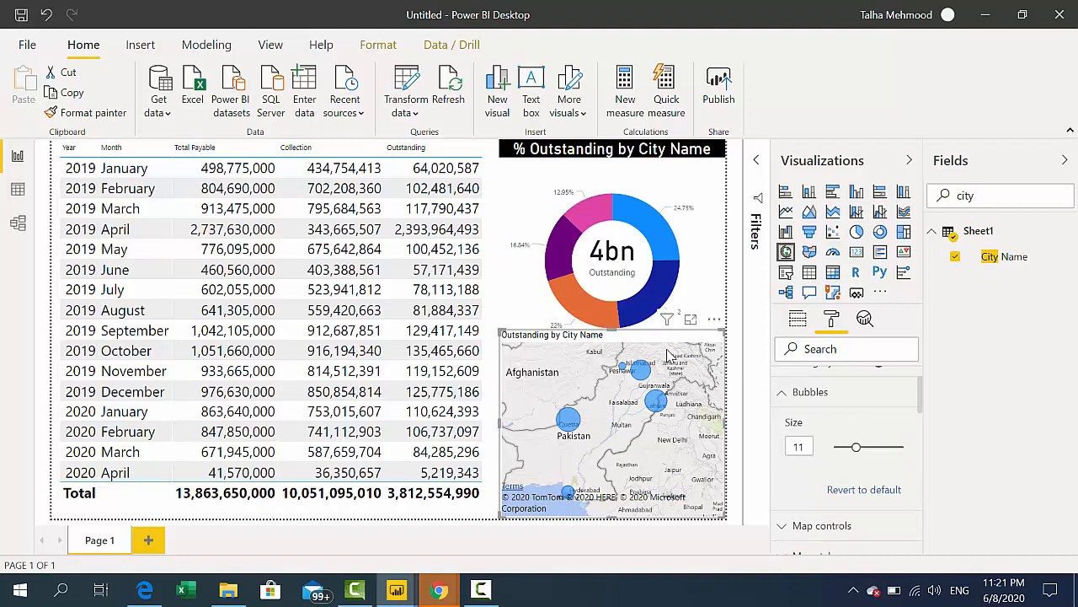
click(798, 327)
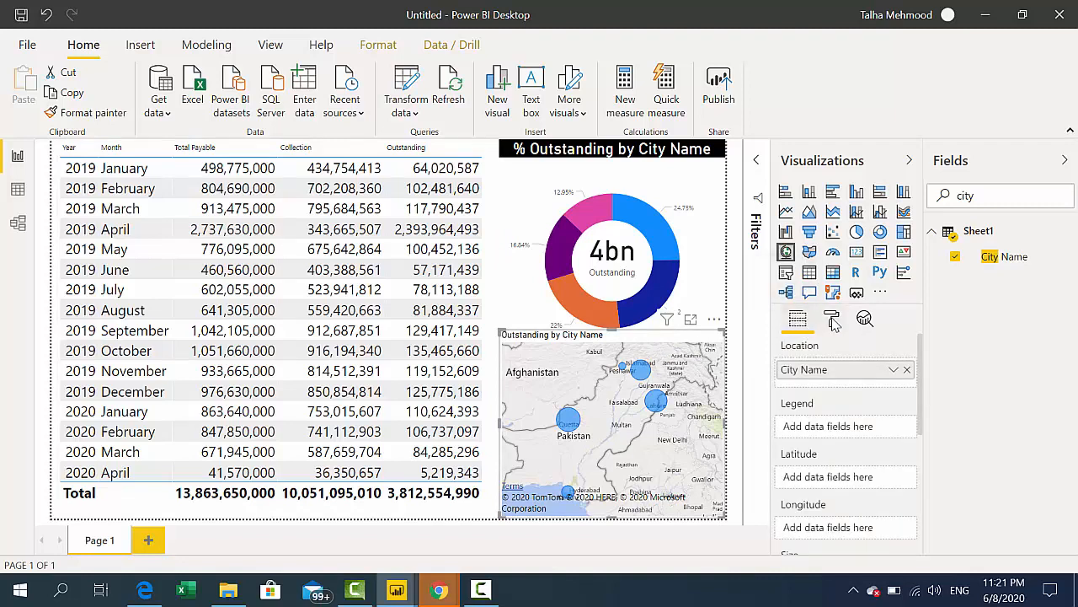
click(832, 318)
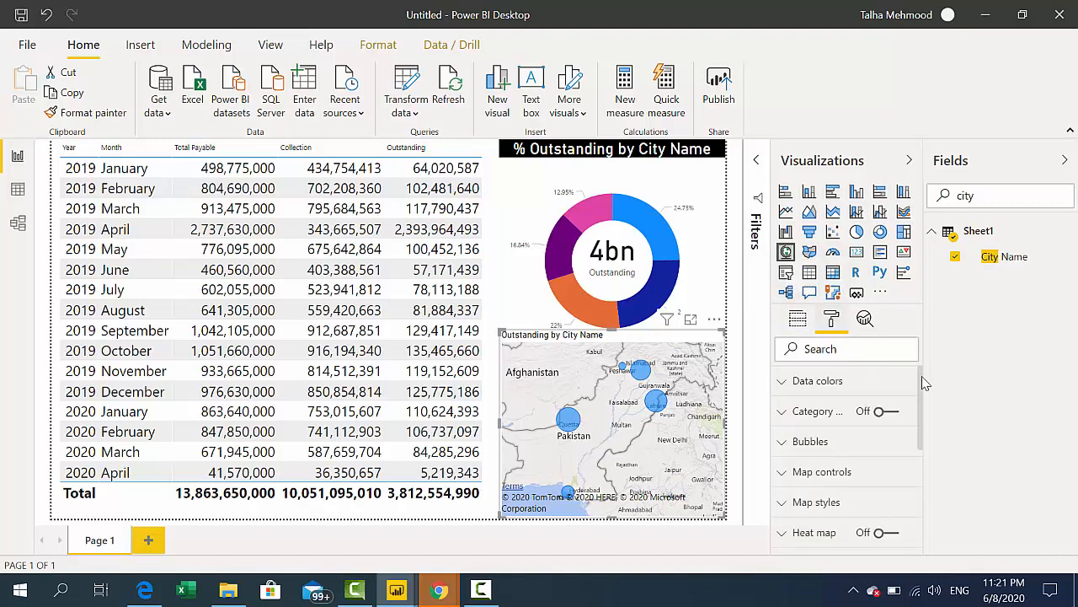
scroll(922, 383, down, 3)
click(814, 465)
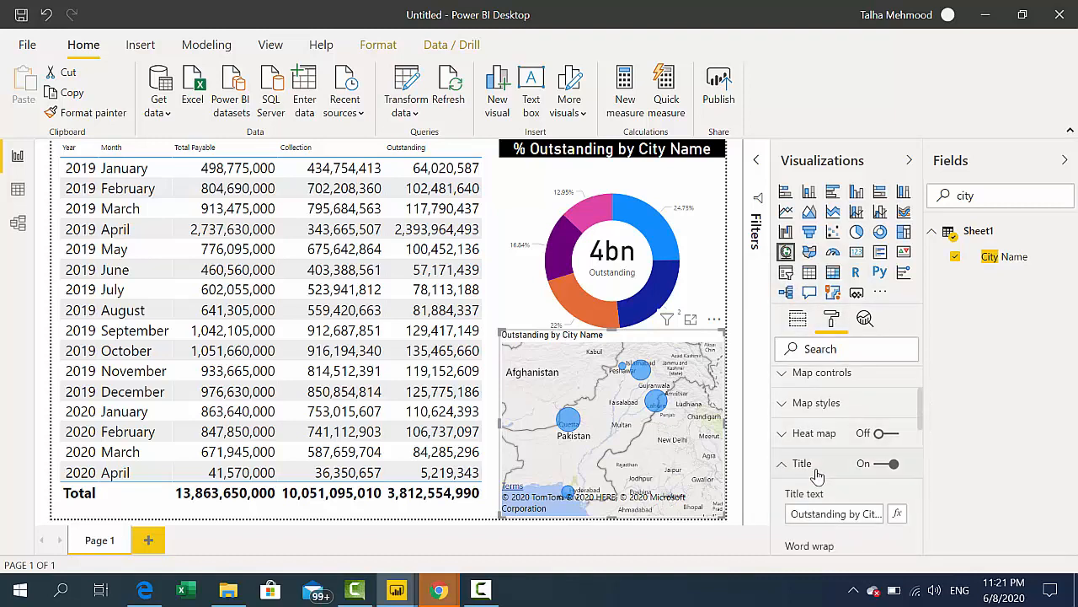
scroll(925, 431, down, 1)
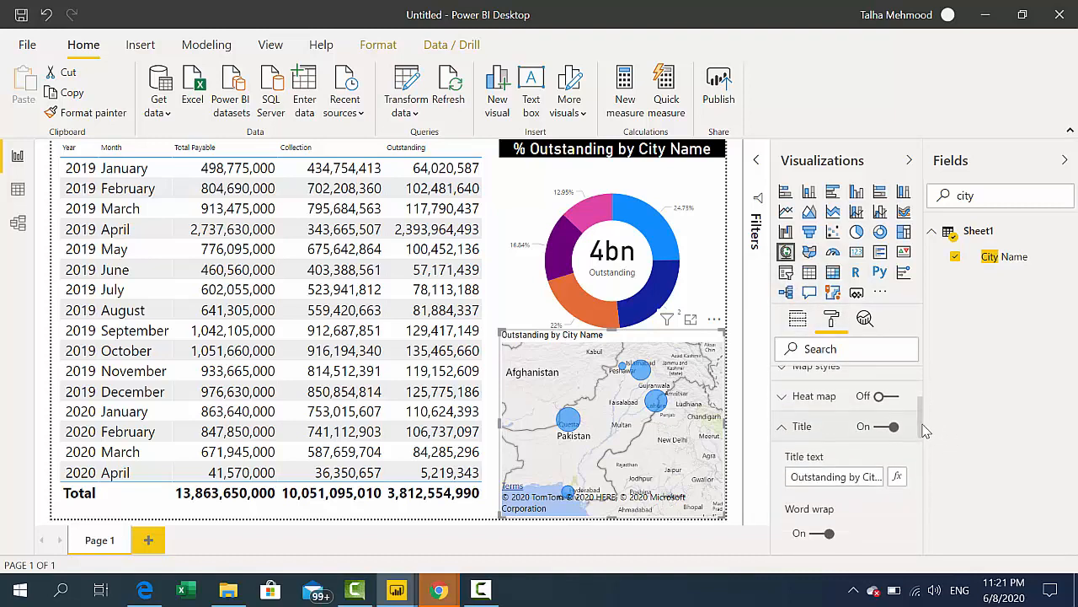
scroll(924, 430, down, 1)
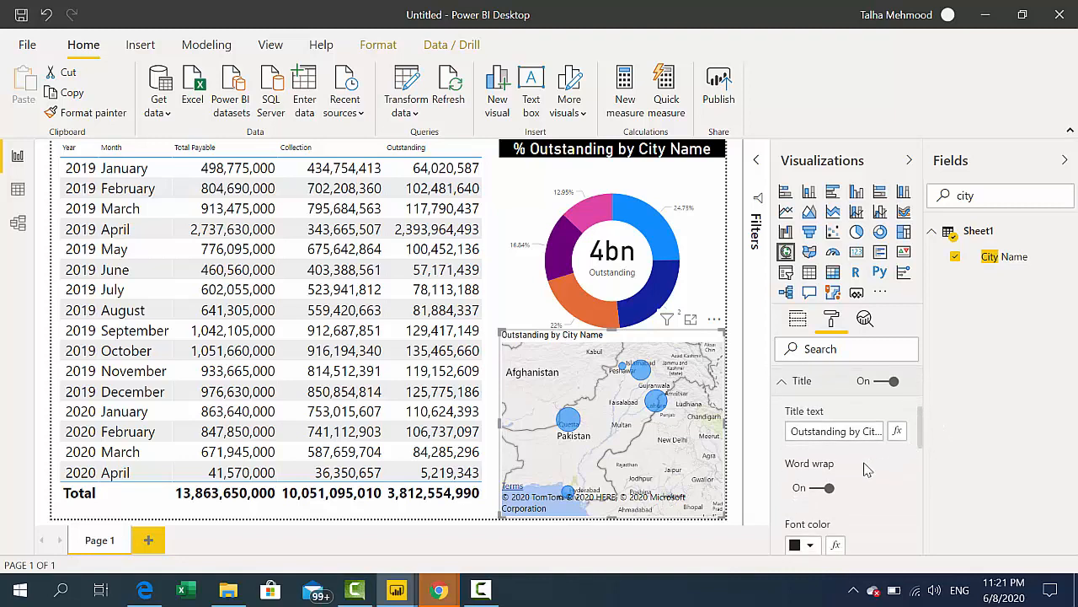
click(793, 432)
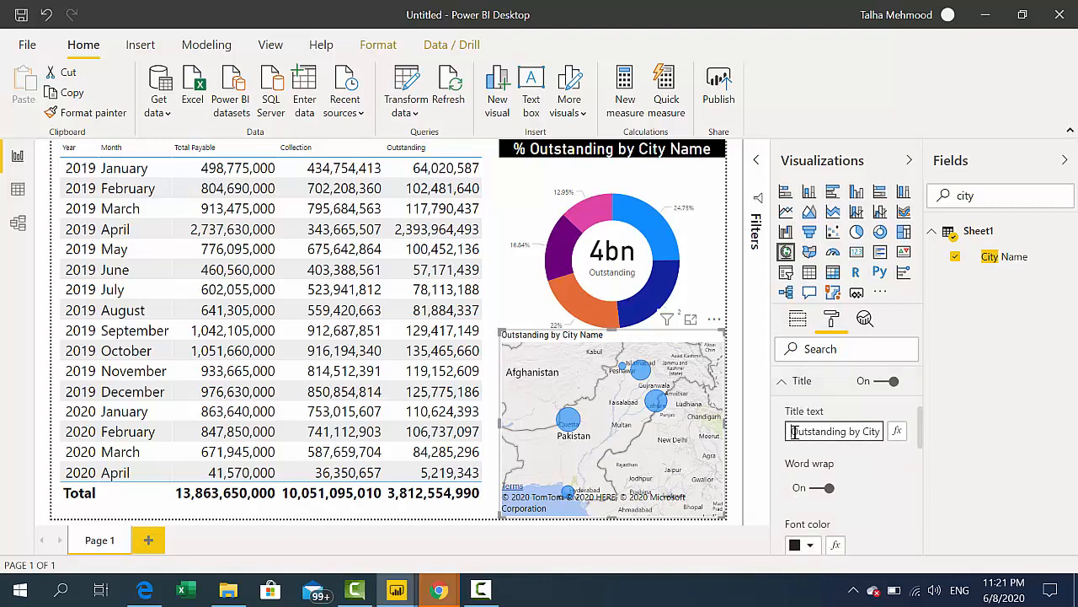
text(Bubble)
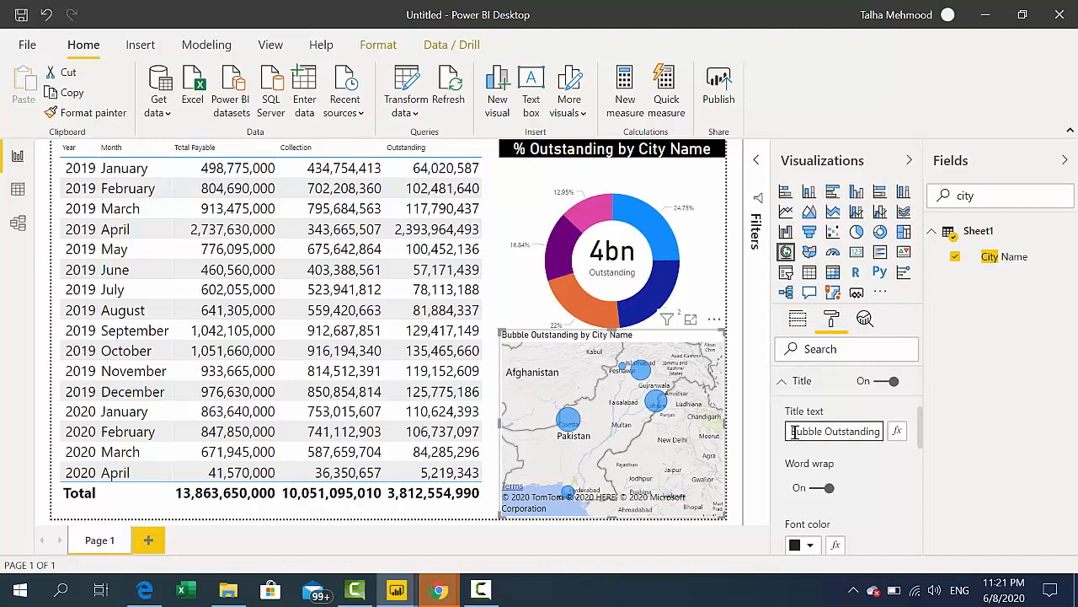
text( size wise o)
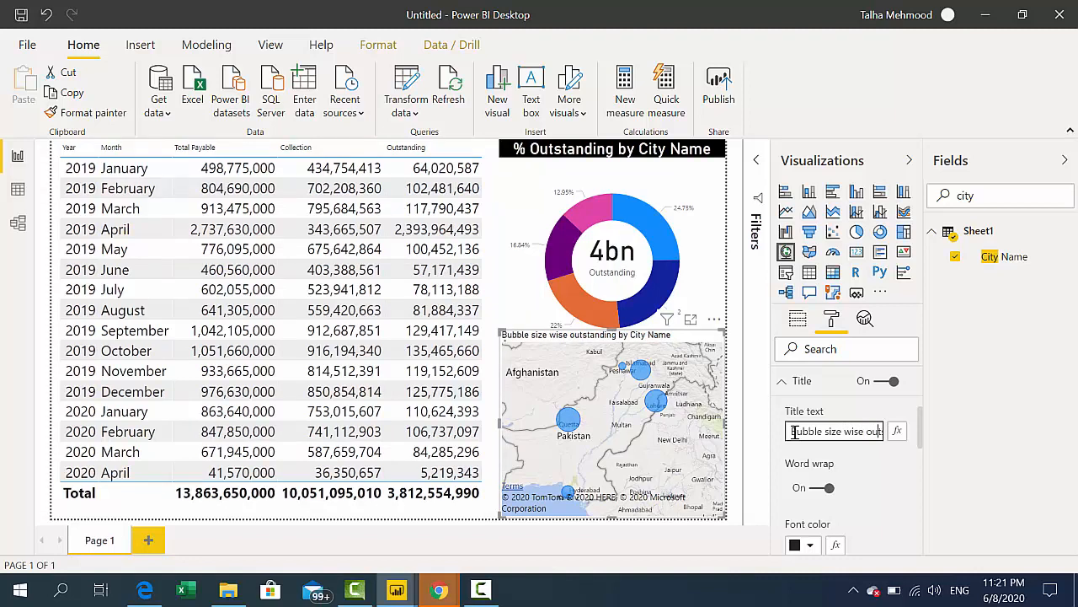
Remove "by City Name" from the map's title so it reads "Bubble size wise outstanding"
key(Right)
key(Right)
key(Right)
key(Right)
key(Right)
key(Right)
key(Right)
key(Right)
key(Right)
key(shift+Right)
key(shift+Right)
key(shift+Right)
key(shift+Right)
key(shift+Right)
key(shift+Right)
key(shift+Right)
key(shift+Right)
key(shift+Right)
key(shift+Right)
key(shift+Right)
key(shift+Right)
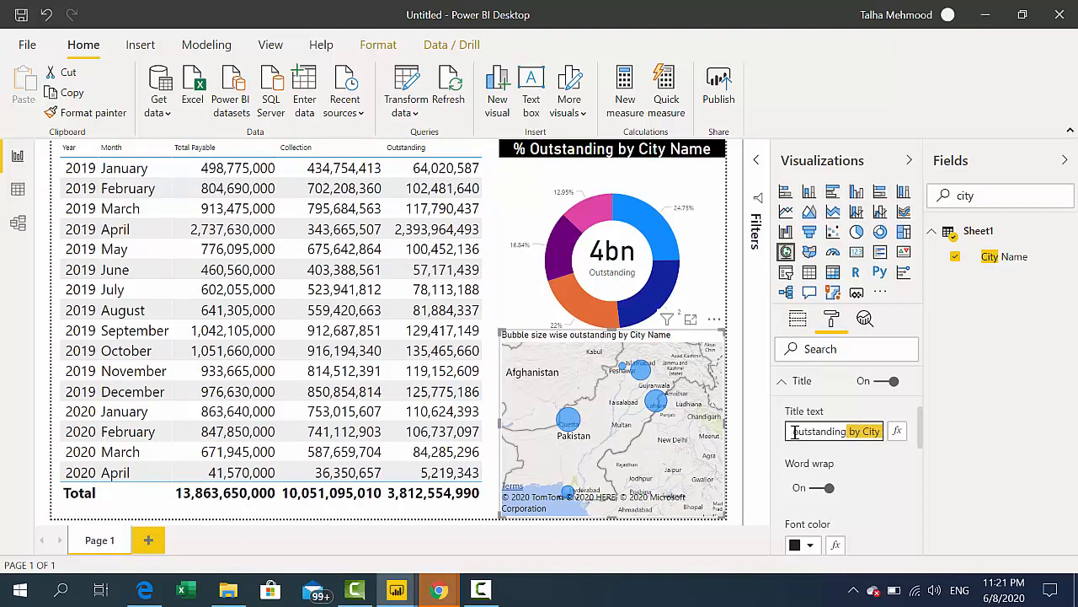
key(BackSpace)
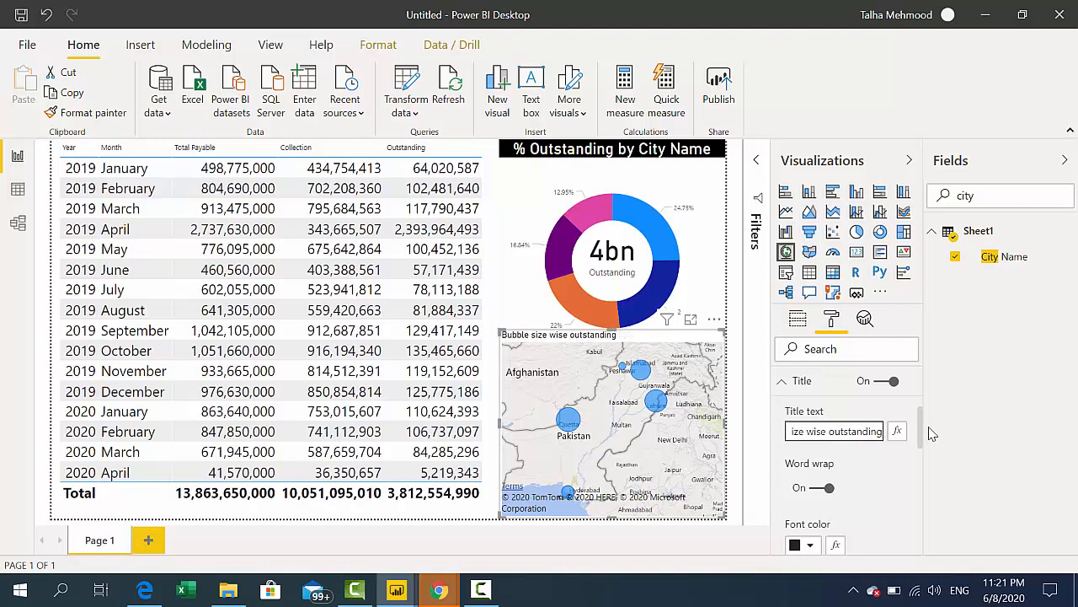
Set the map title's background color to black and its font color to white
scroll(924, 438, down, 2)
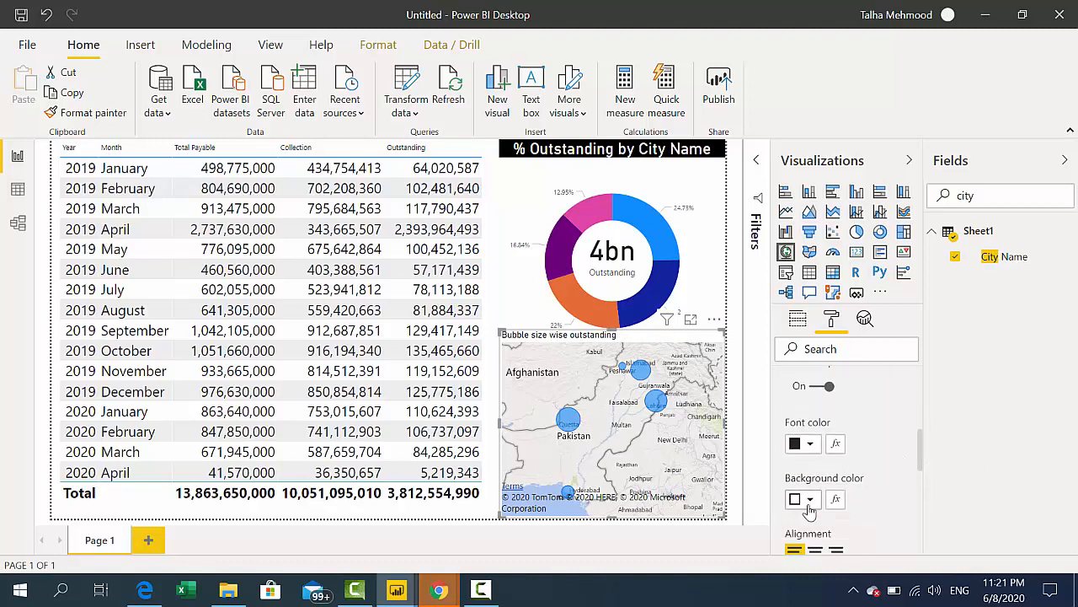
click(810, 499)
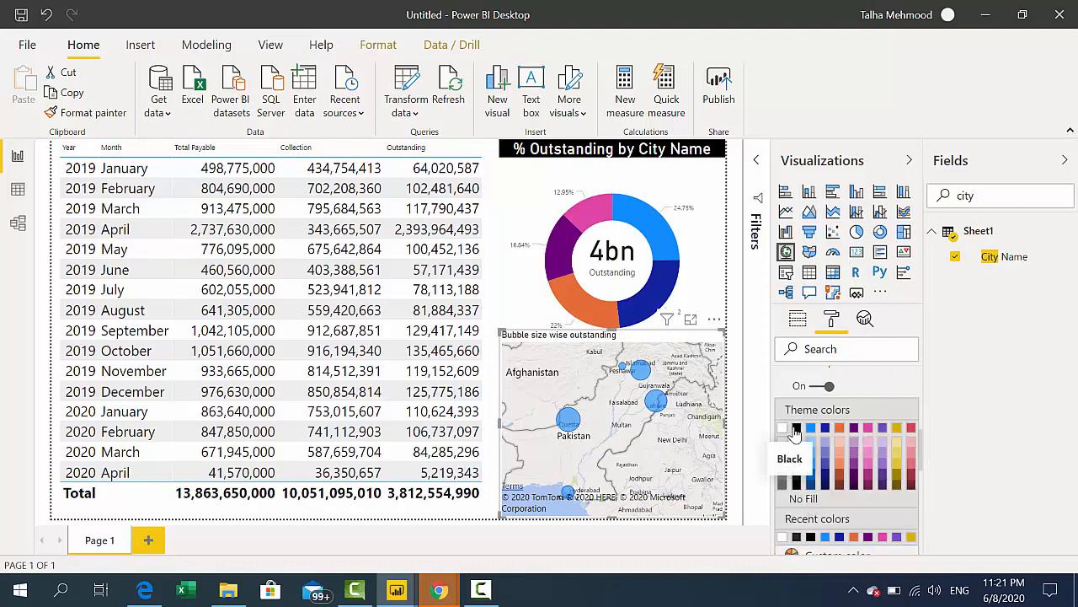
click(796, 431)
click(811, 444)
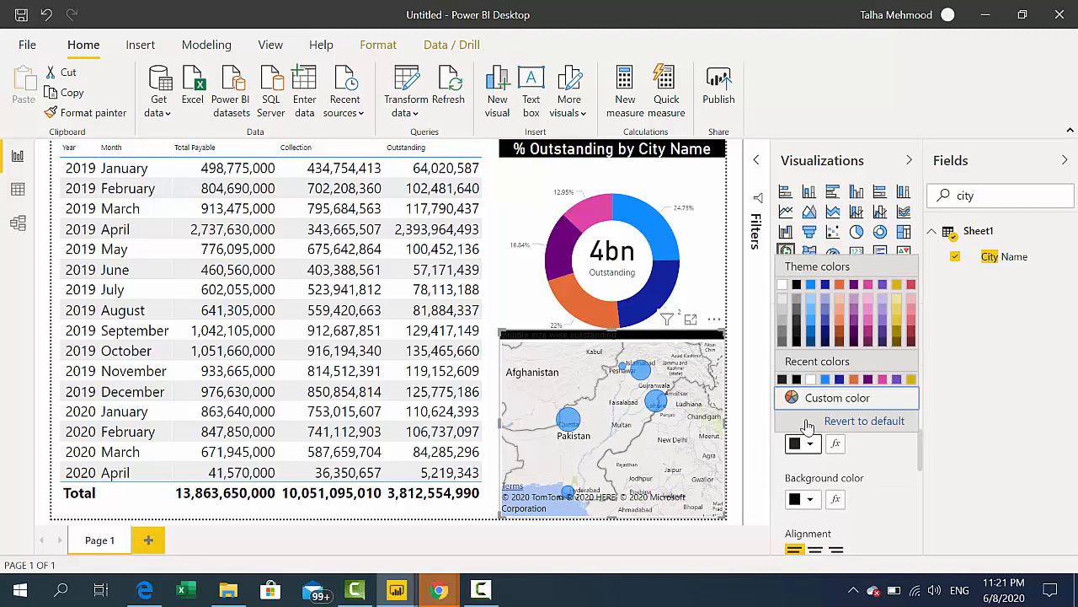
click(796, 389)
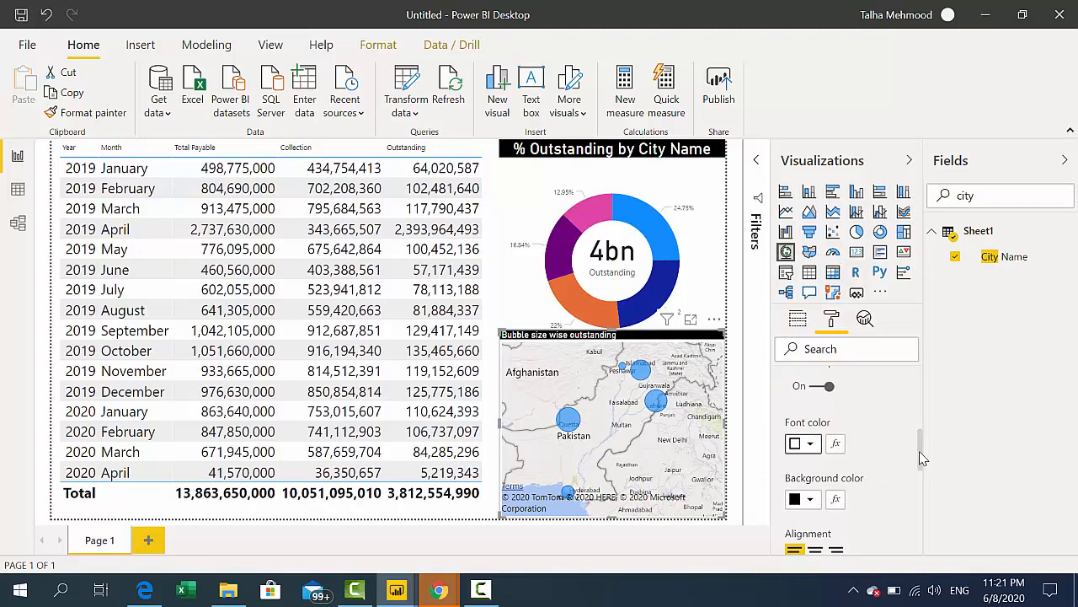
Center the map's title and increase its text size to 25 pt
drag(922, 450, 921, 473)
click(815, 487)
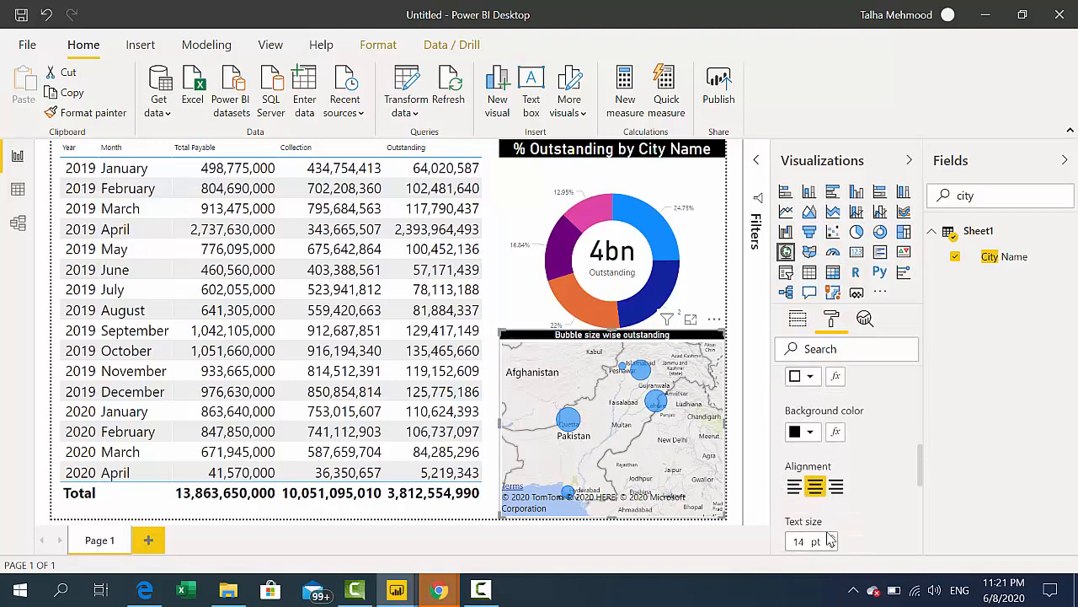
click(835, 547)
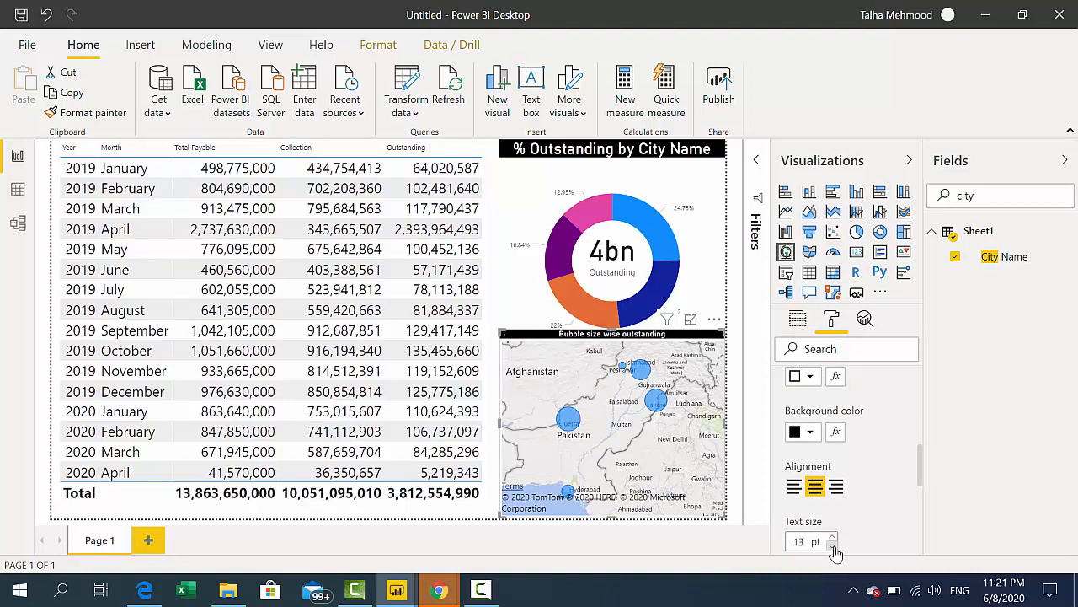
click(833, 540)
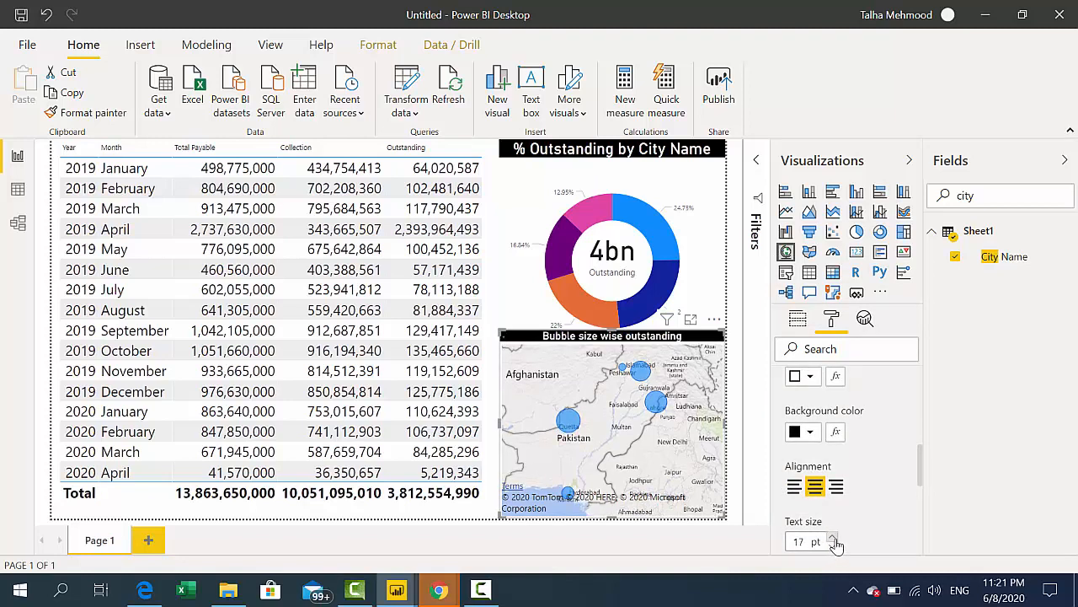
click(833, 540)
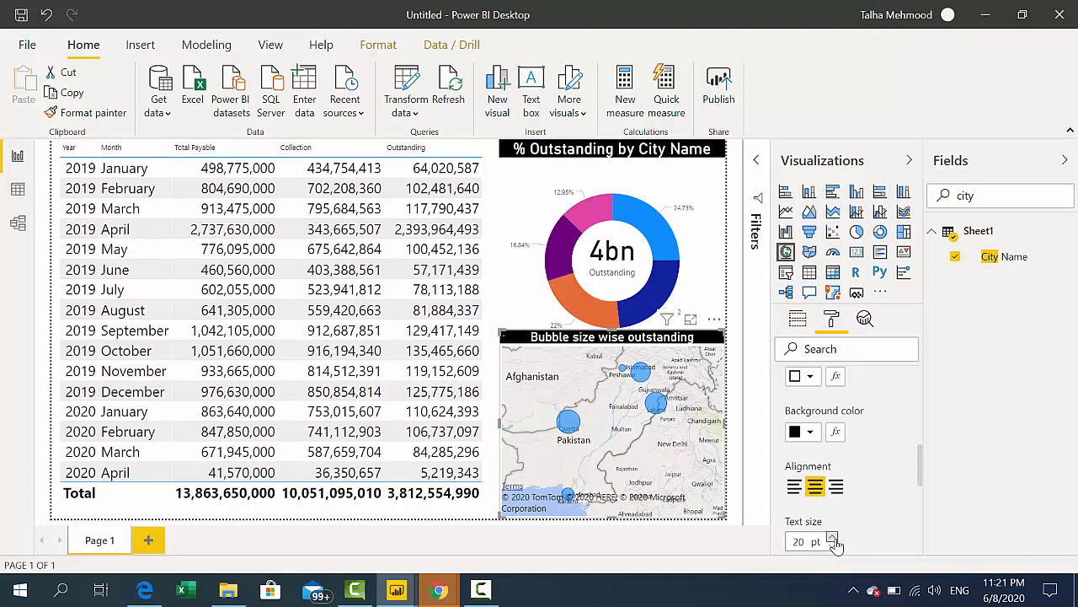
click(833, 540)
click(833, 540)
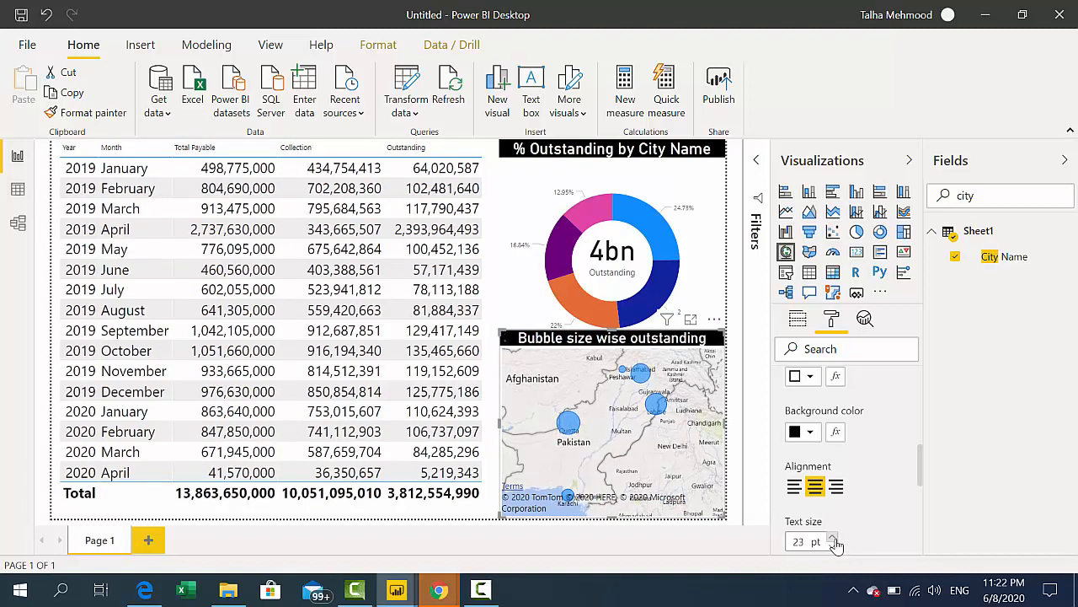
click(833, 540)
click(833, 540)
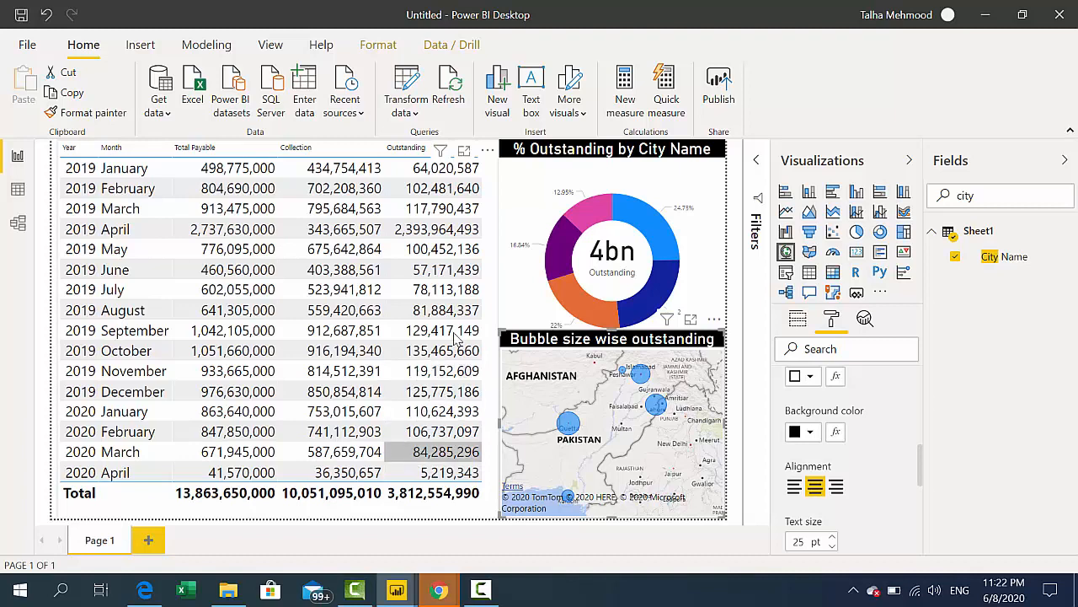
Cross-highlight the report by April 2019 and July 2019 from the table, and inspect the Quetta, Islamabad and Lahore bubbles for July
click(433, 234)
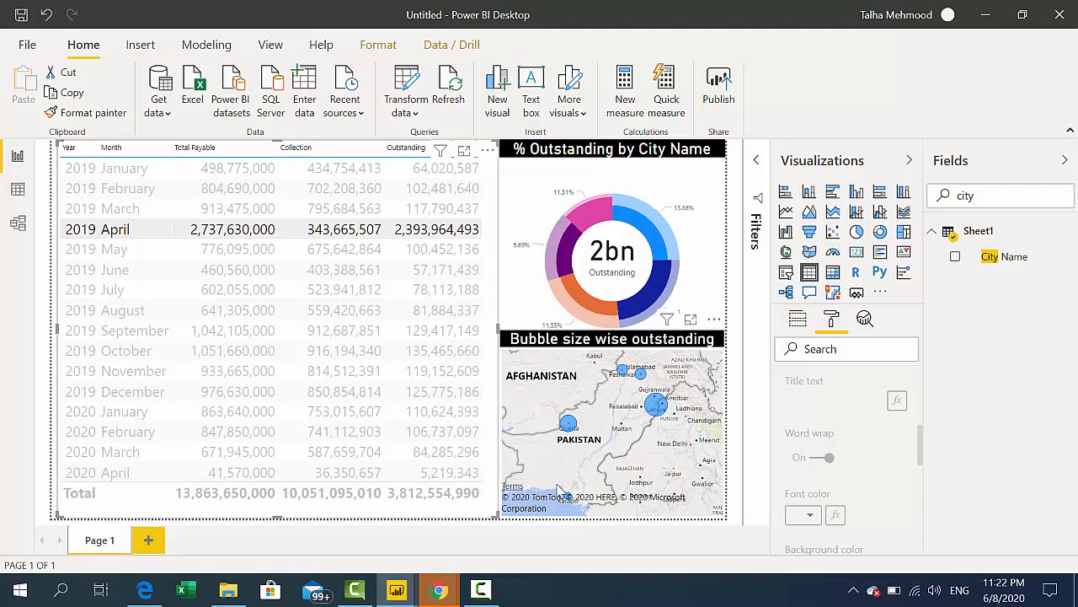
click(491, 242)
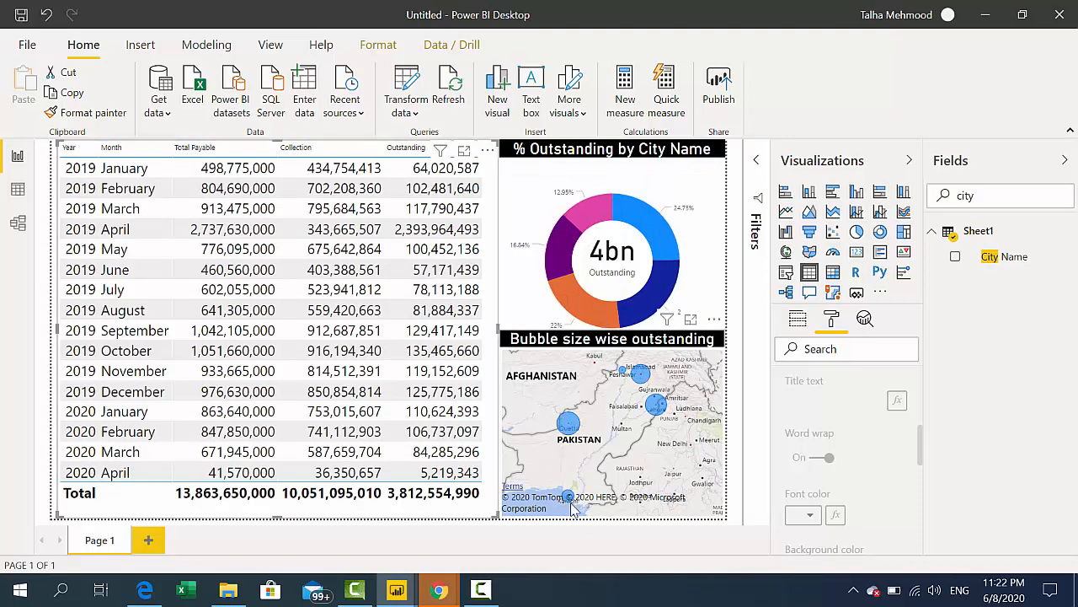
click(445, 233)
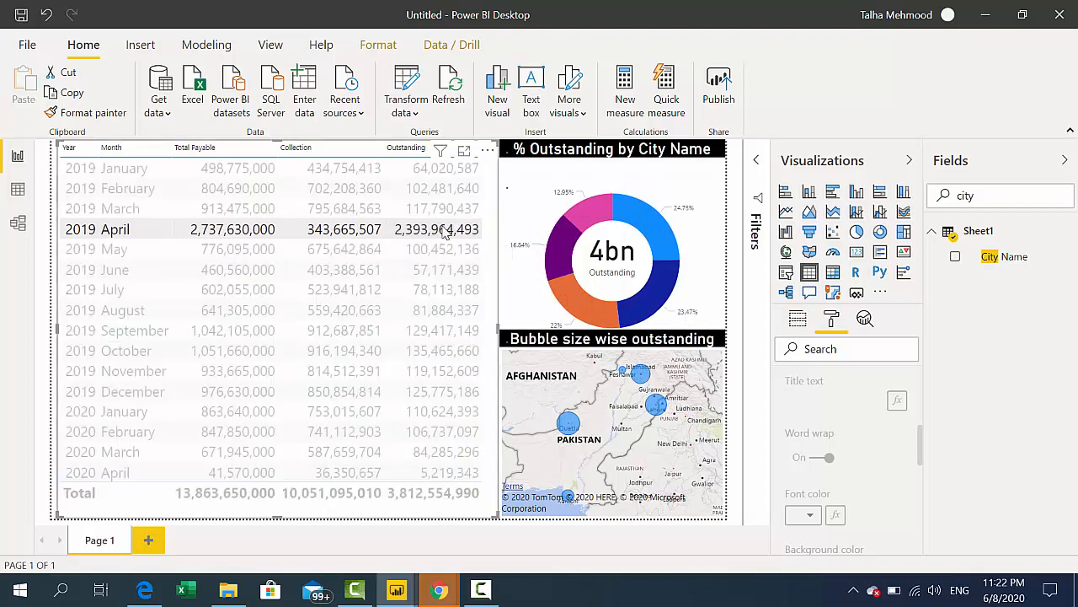
click(455, 291)
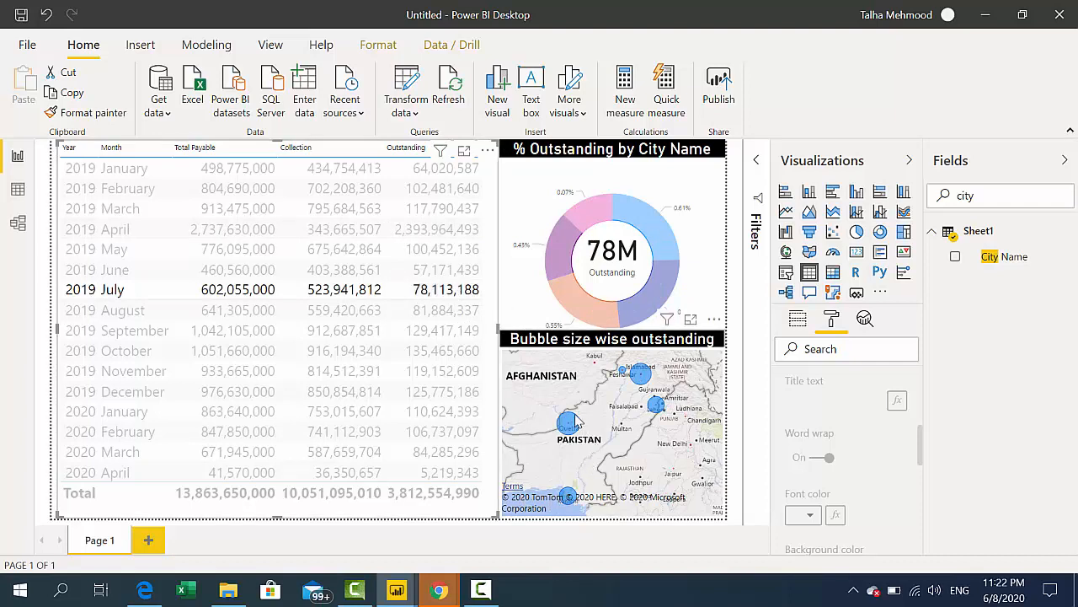
mouse_move(576, 420)
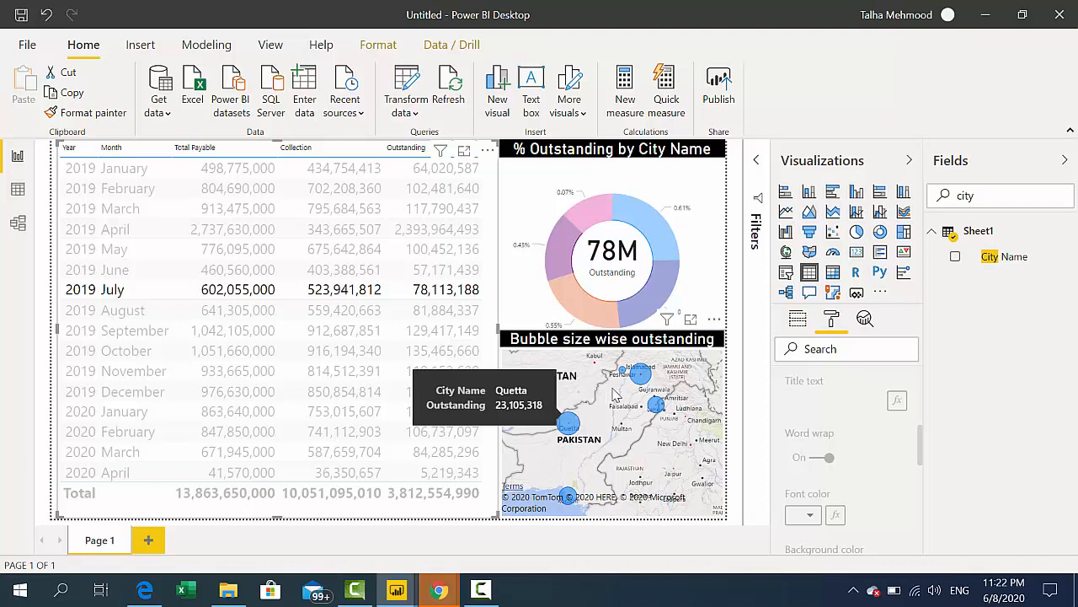
mouse_move(639, 378)
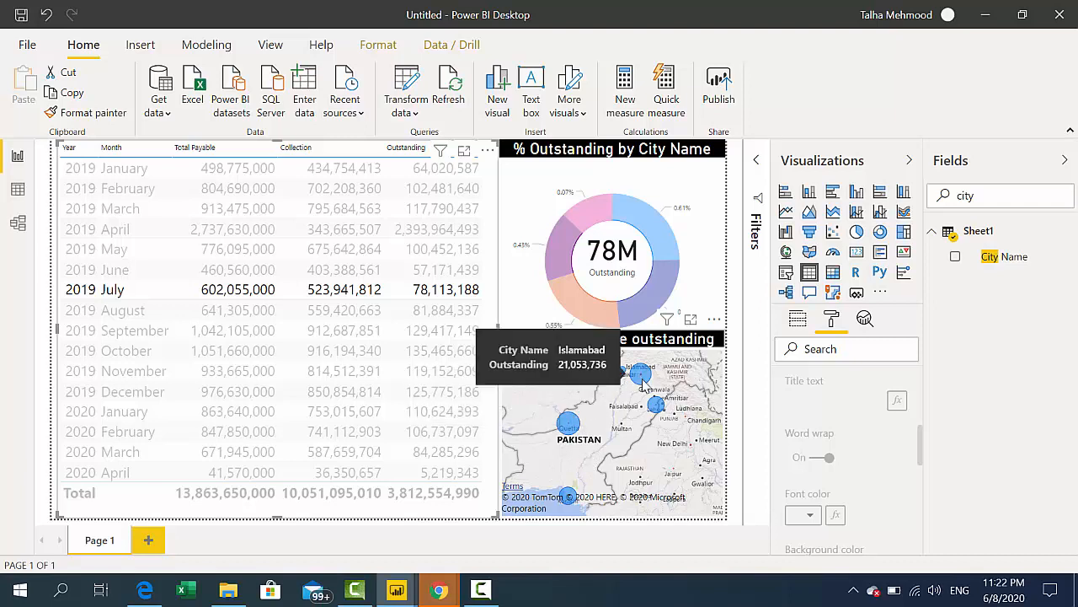
mouse_move(657, 408)
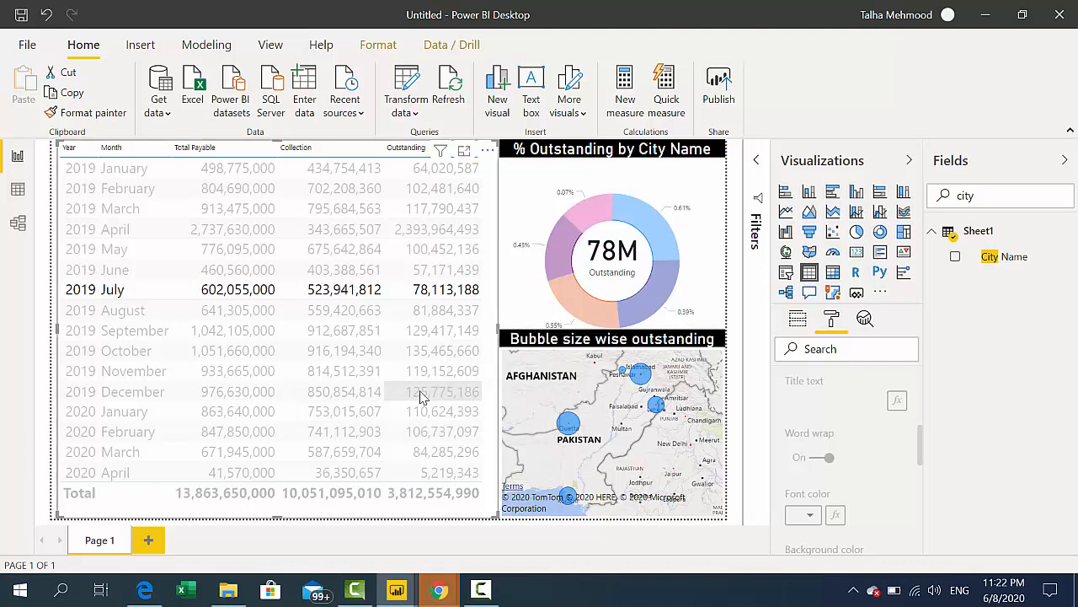
Cross-highlight the report by December 2019 and February 2020 from the table, and clear the selection
click(422, 398)
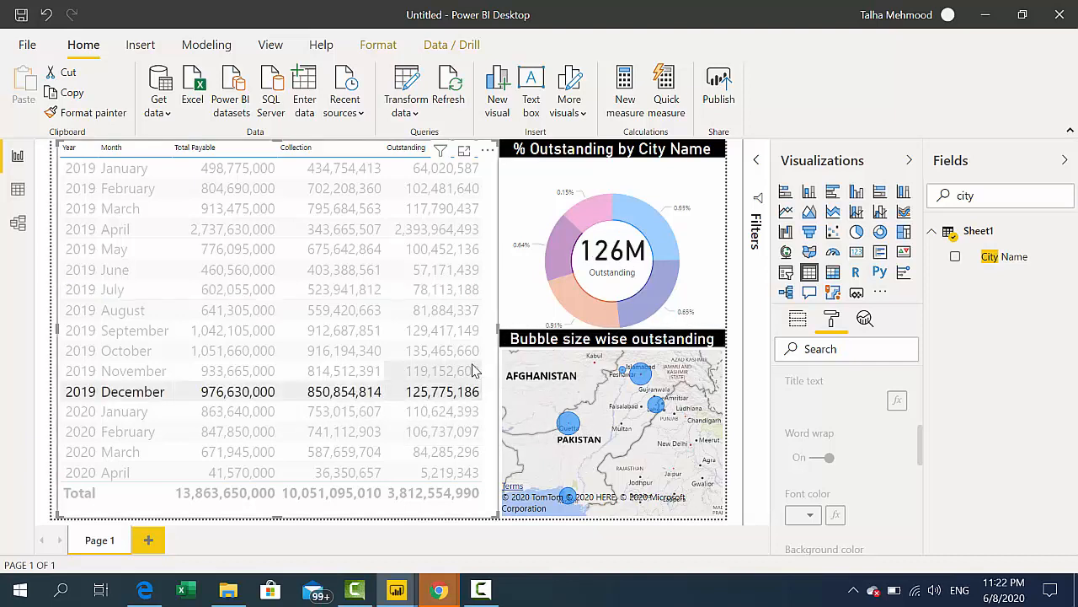
click(474, 432)
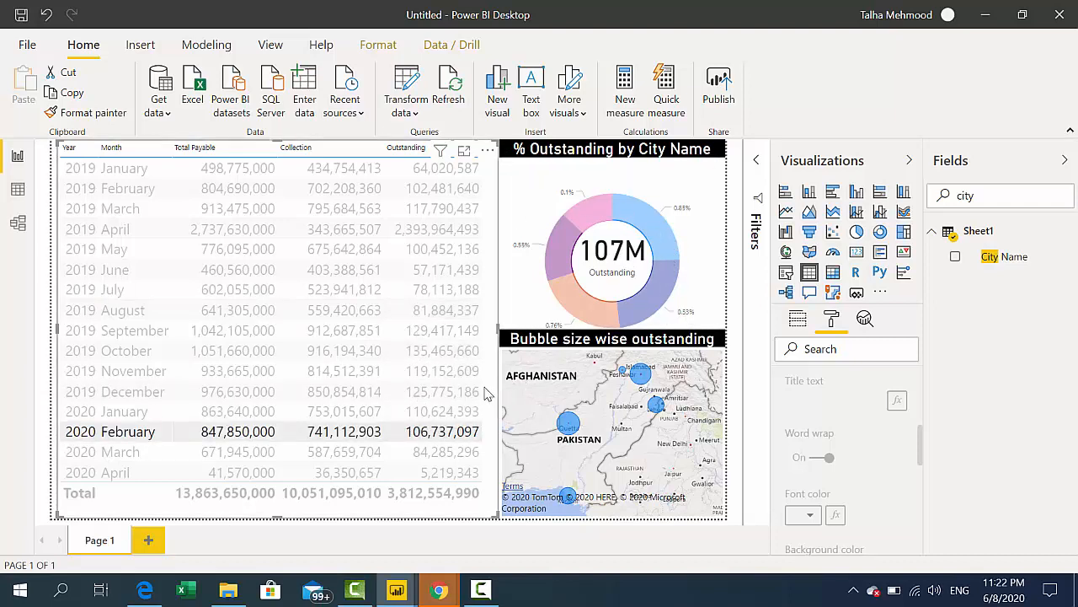
click(459, 433)
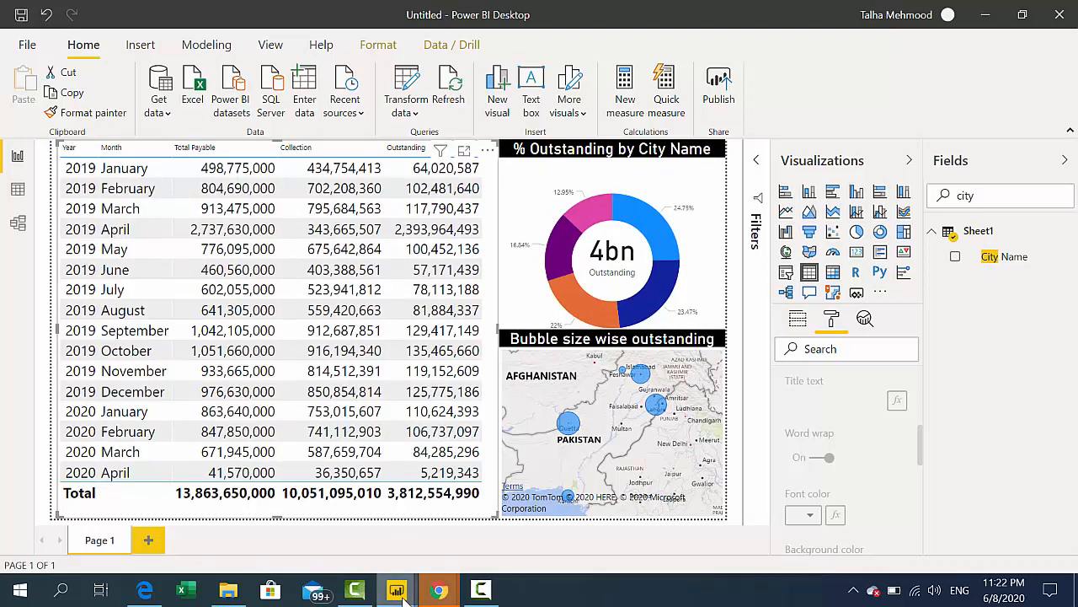
Switch to the Power BI Dashboard Progress Chart report, highlight August and October 2019 in turn, and inspect Lahore's donut slice
mouse_move(397, 590)
click(378, 553)
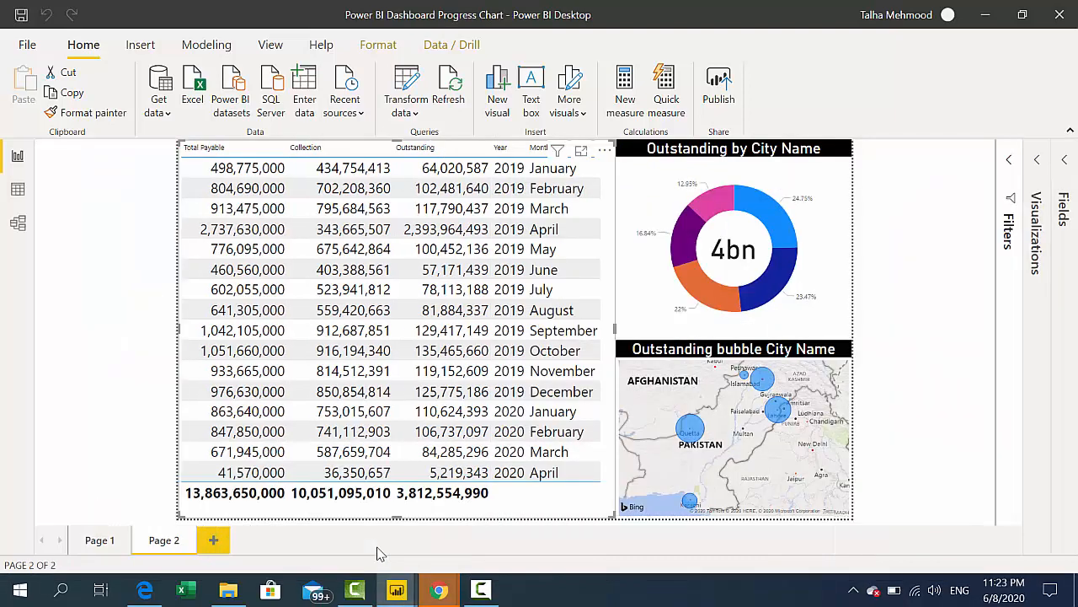
click(558, 313)
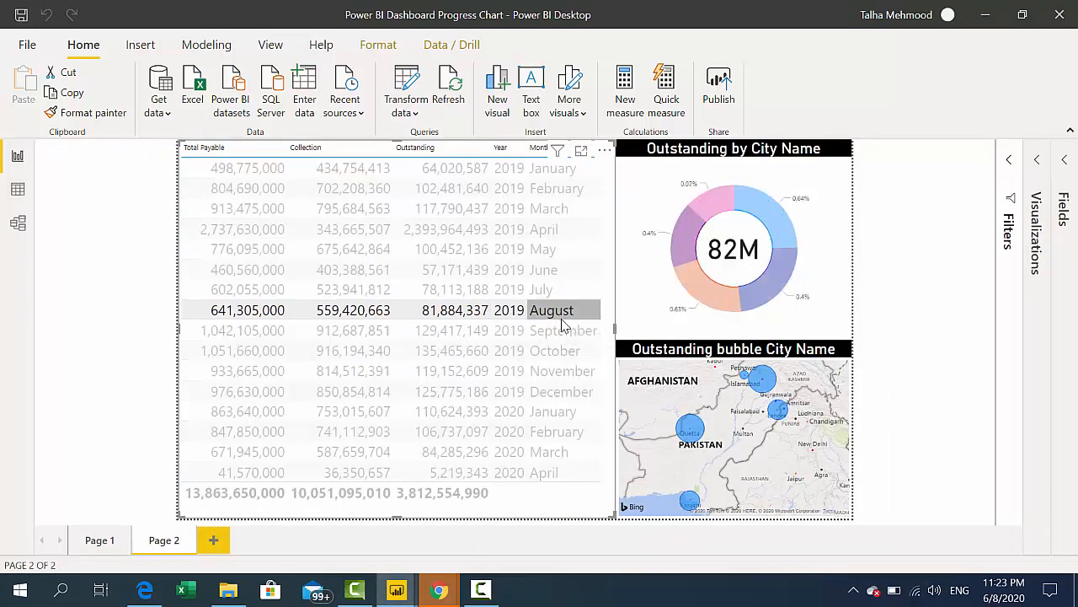
click(553, 353)
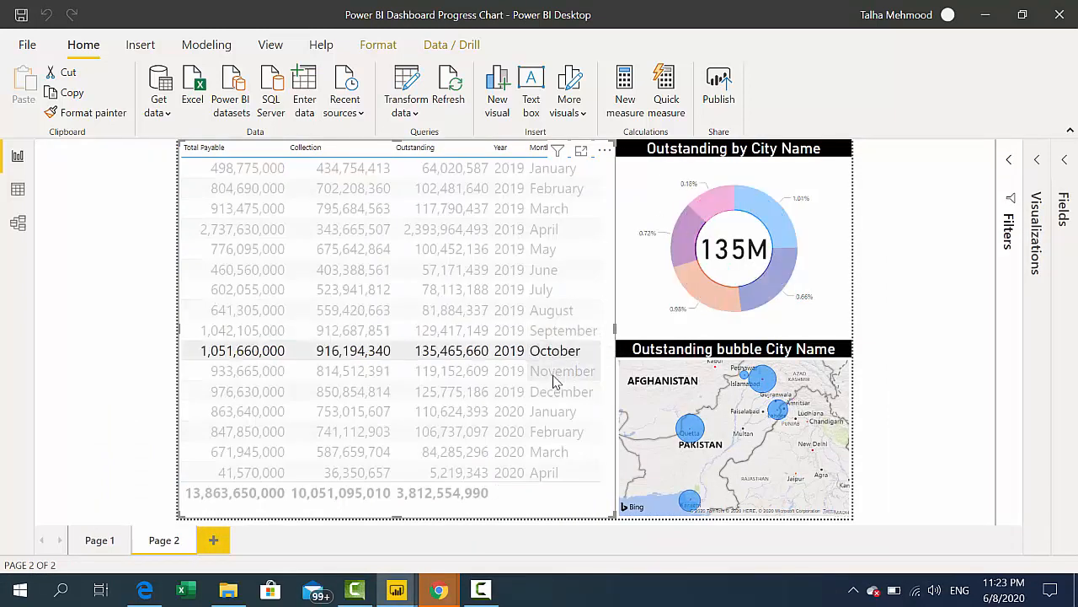
mouse_move(773, 304)
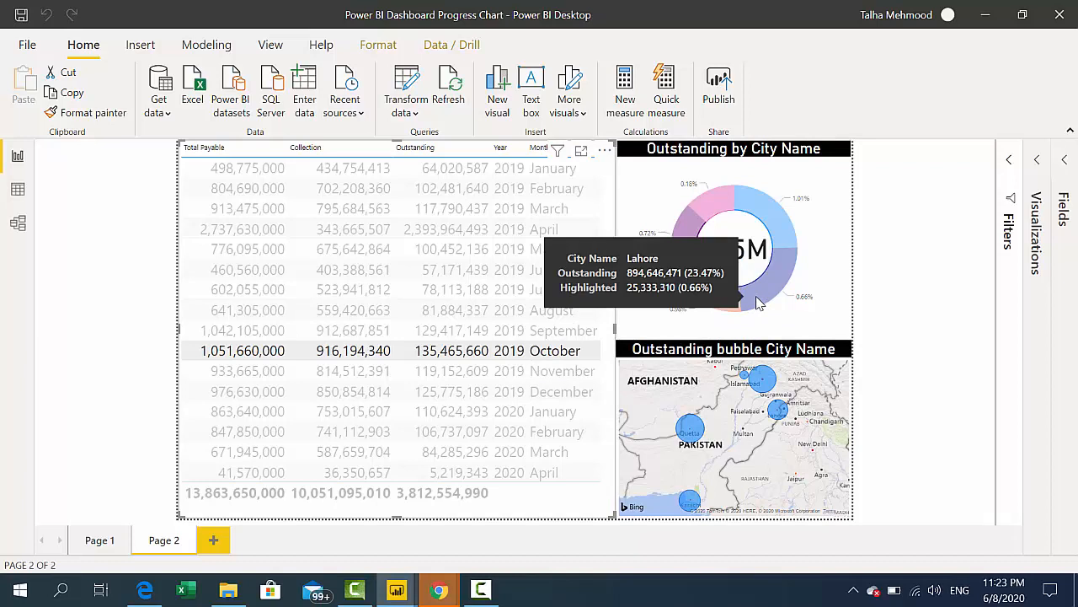
Highlight November, December and June 2019 and January 2020 in turn, inspect the Quetta and Peshawar donut slices, and clear the selection
click(561, 378)
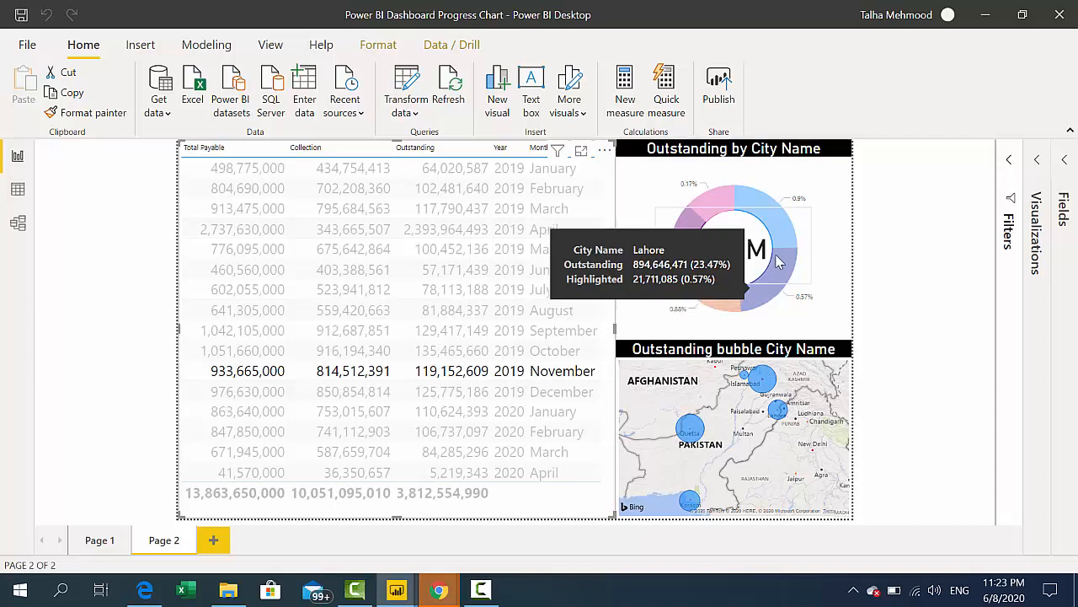
mouse_move(752, 199)
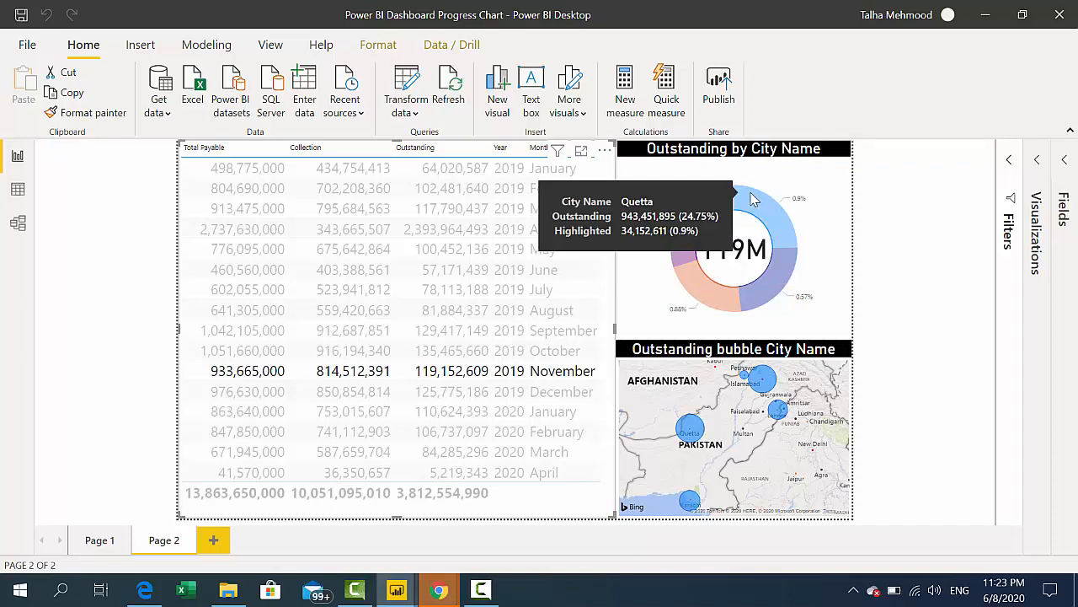
click(567, 391)
click(554, 276)
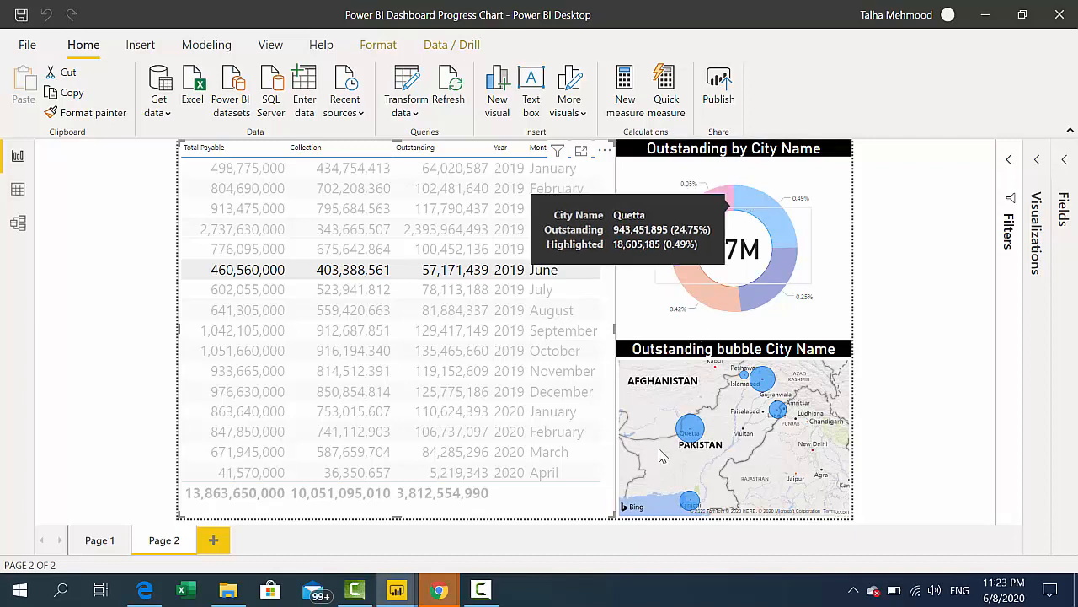
click(552, 415)
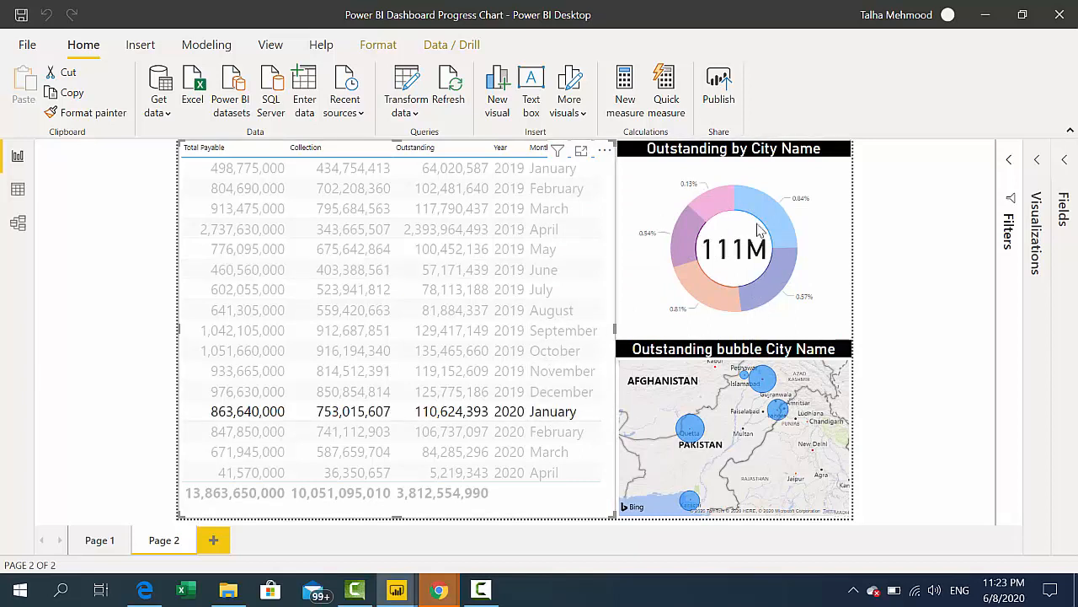
mouse_move(717, 197)
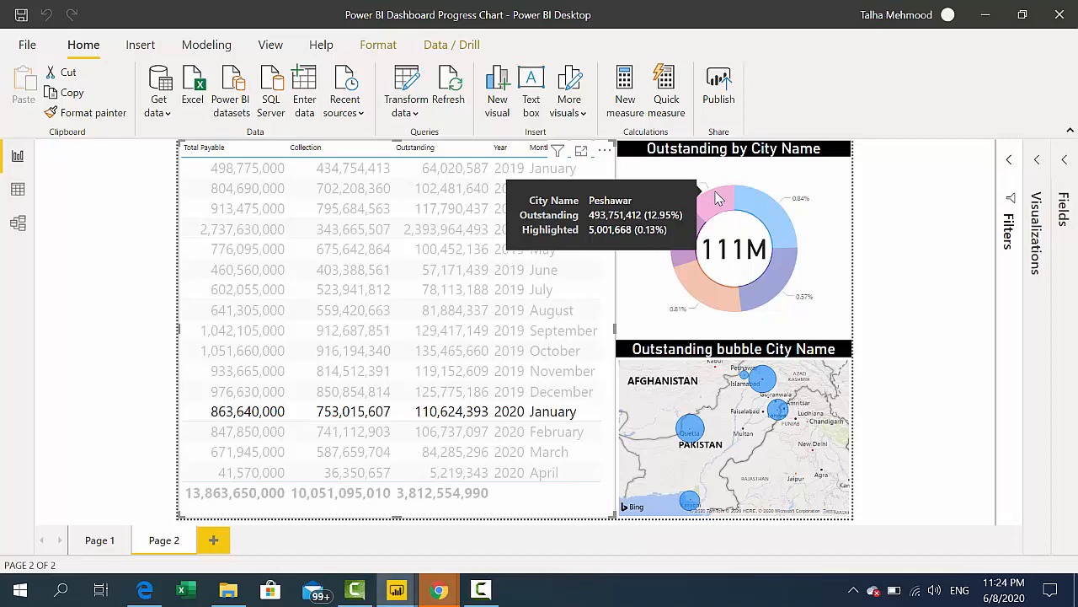
click(614, 305)
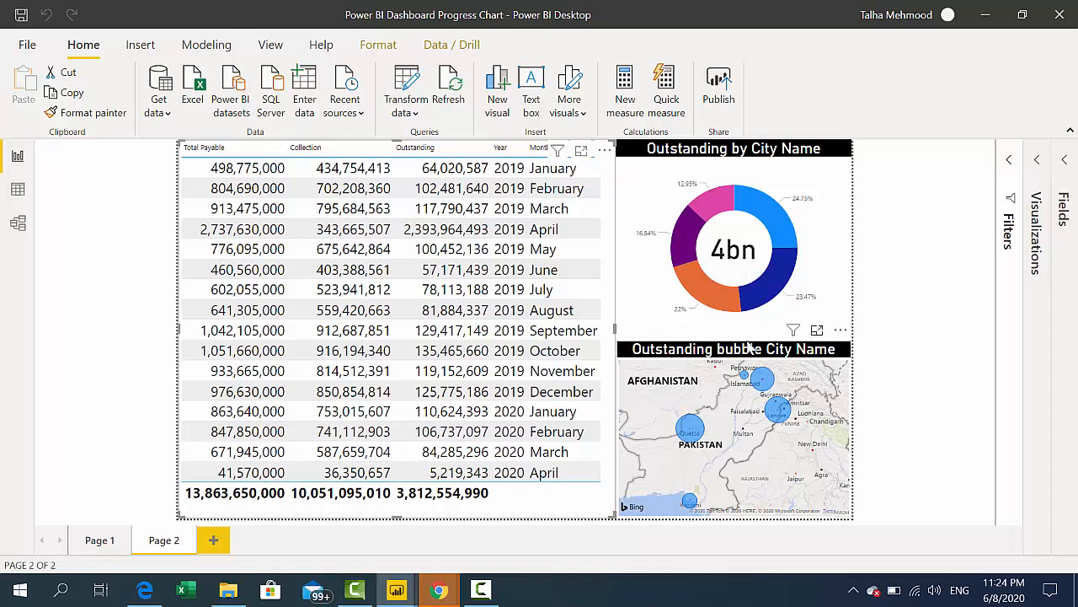
Highlight April 2019 to examine Lahore's map bubble, compare it with August 2019, and clear the selection
click(541, 231)
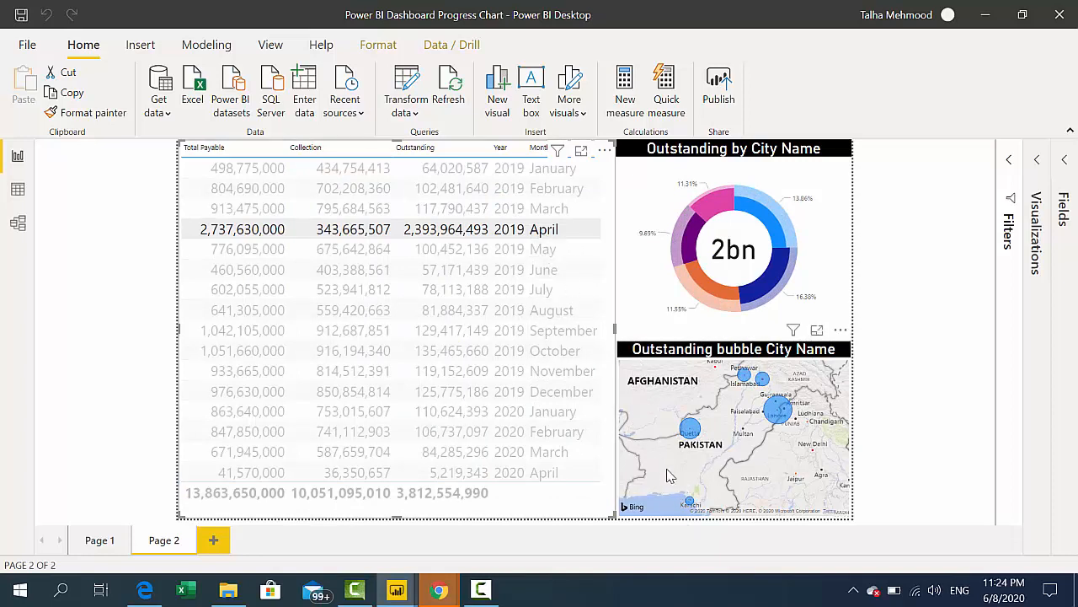
mouse_move(782, 417)
click(570, 319)
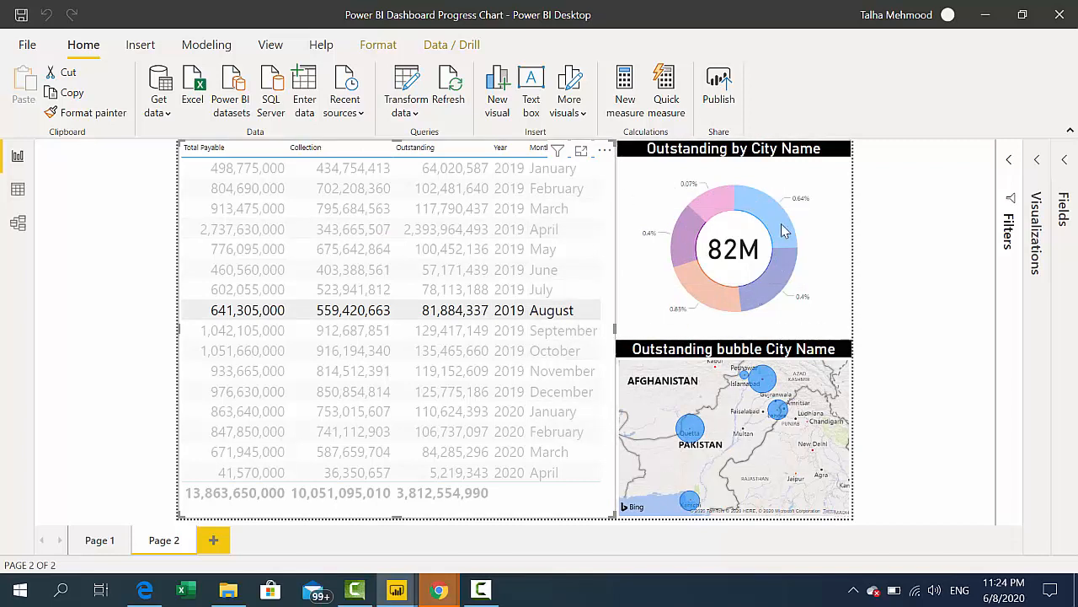
click(610, 419)
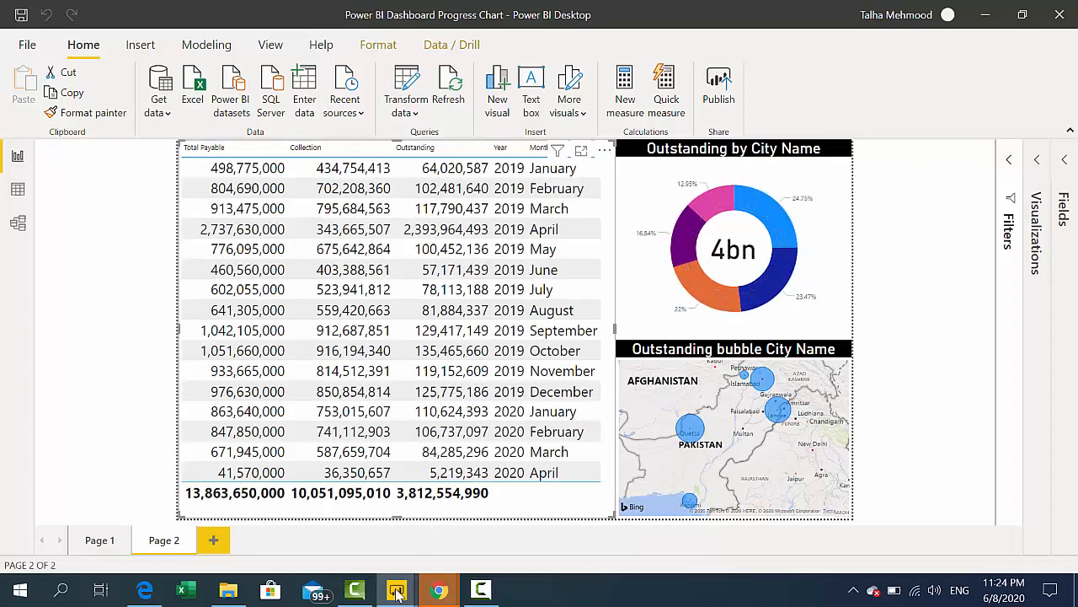
Switch back to the Untitled Power BI report and collapse the Visualizations pane
mouse_move(396, 589)
click(543, 540)
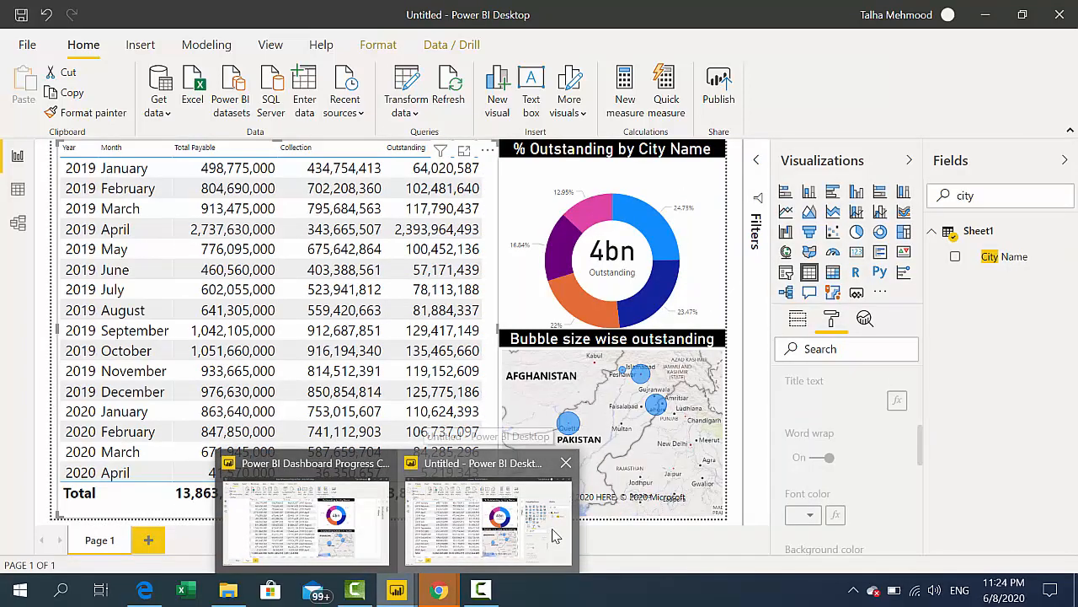
click(909, 161)
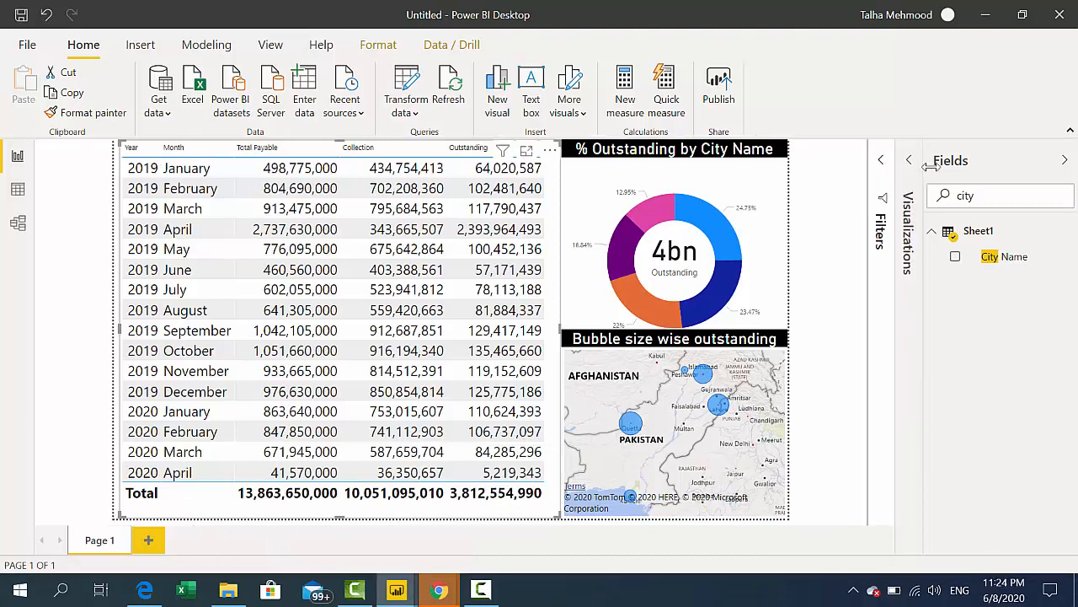
Collapse the Fields pane, then highlight April 2019, October 2019 and February 2020 in turn and clear the selection
click(1064, 162)
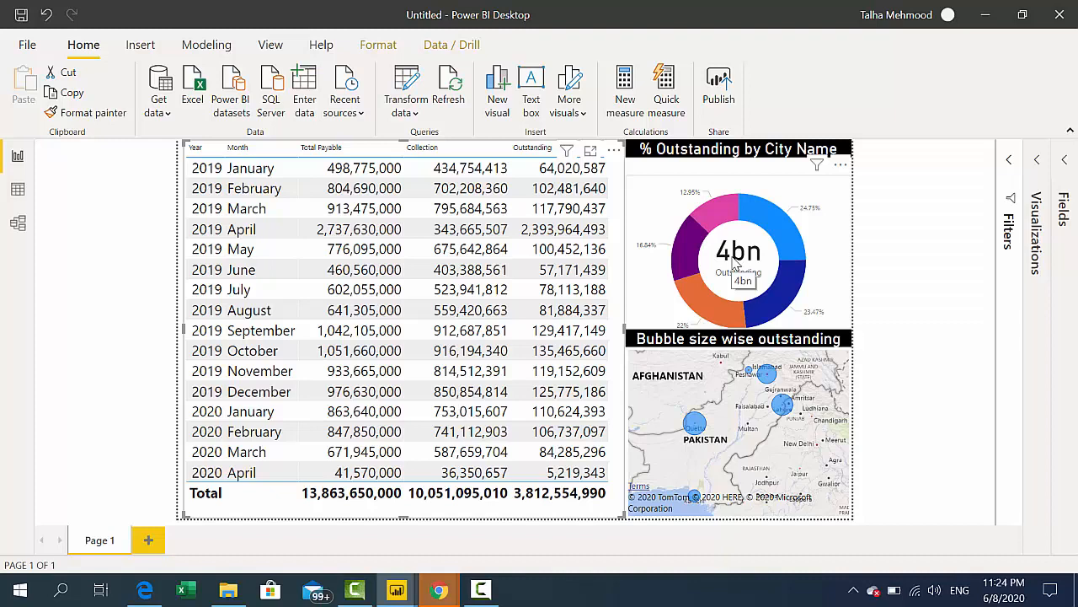
click(580, 233)
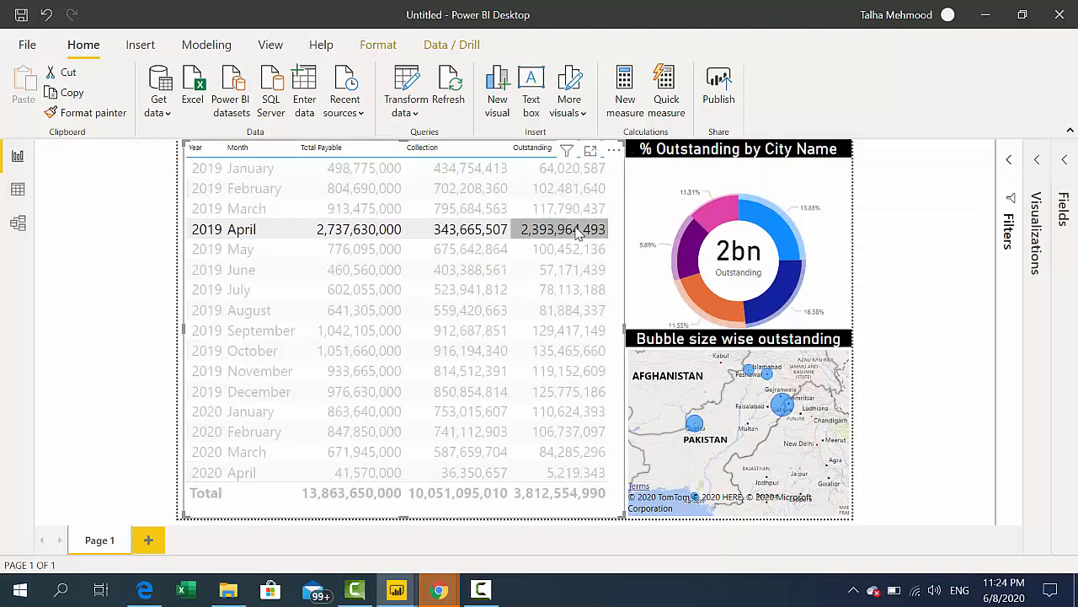
click(565, 353)
click(582, 432)
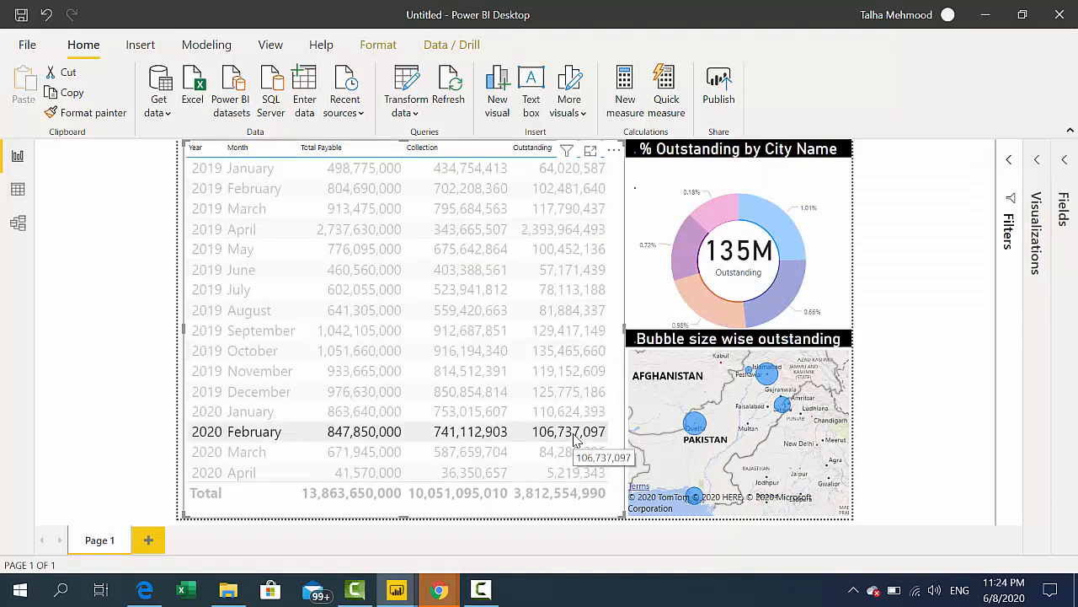
click(619, 445)
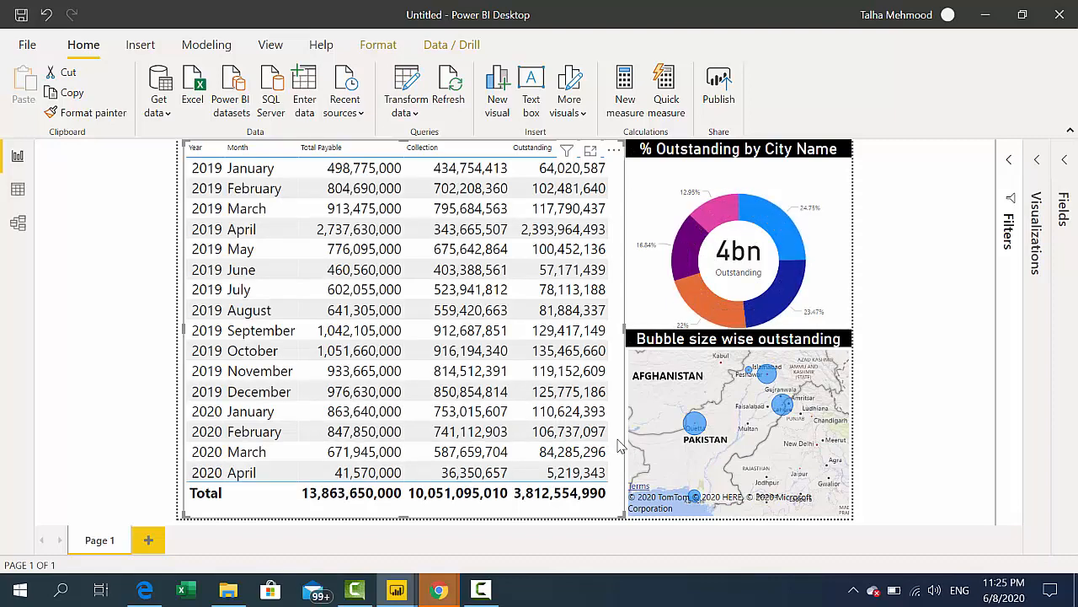
Filter the report by the Quetta, Lahore and Islamabad map bubbles in turn, and clear the bubble selection
click(695, 425)
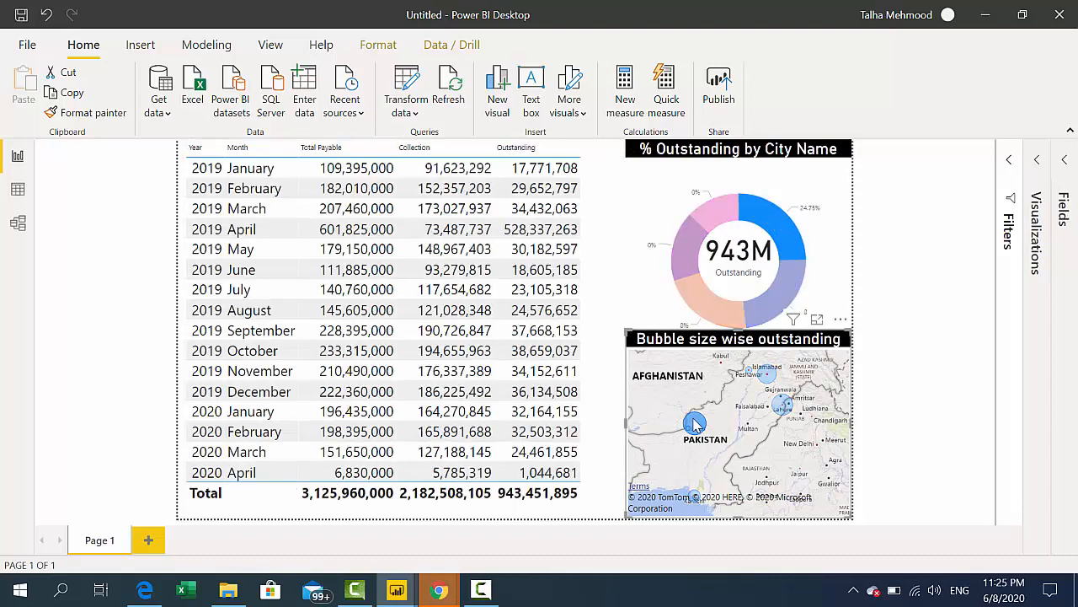
click(783, 406)
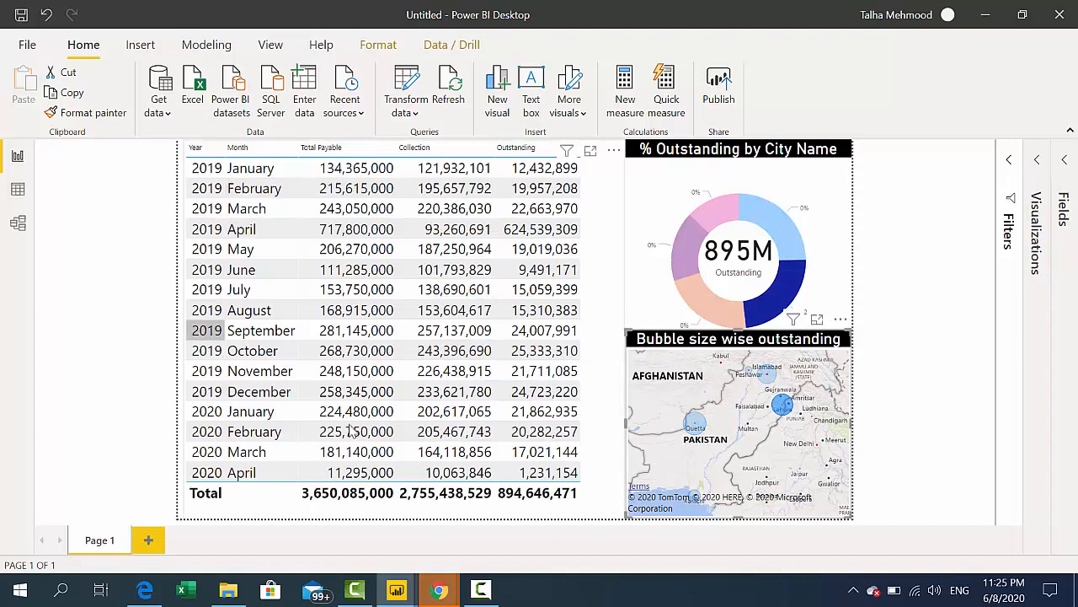
click(766, 377)
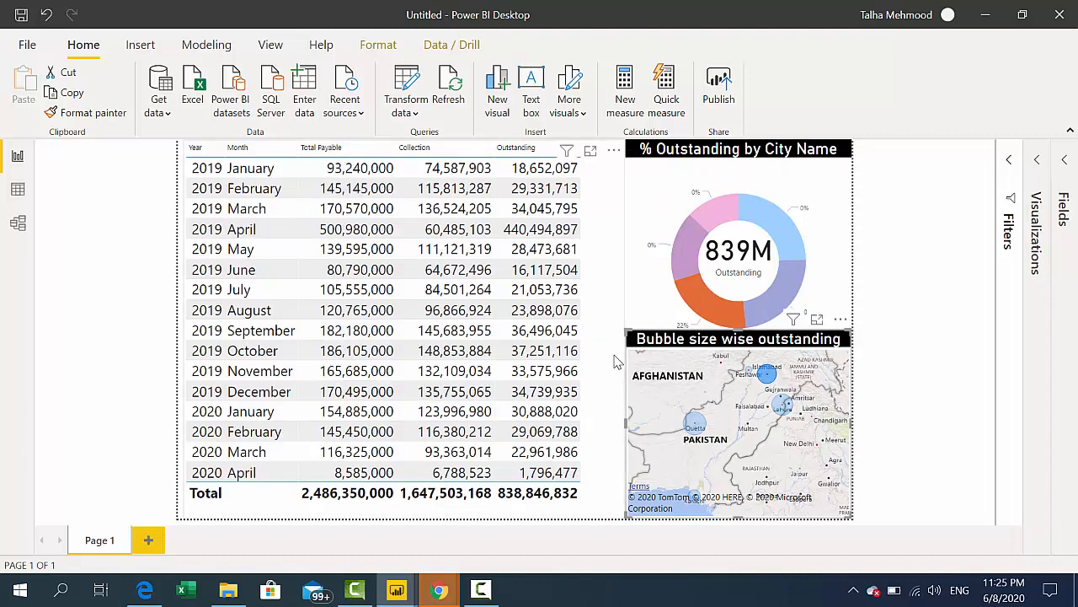
click(662, 372)
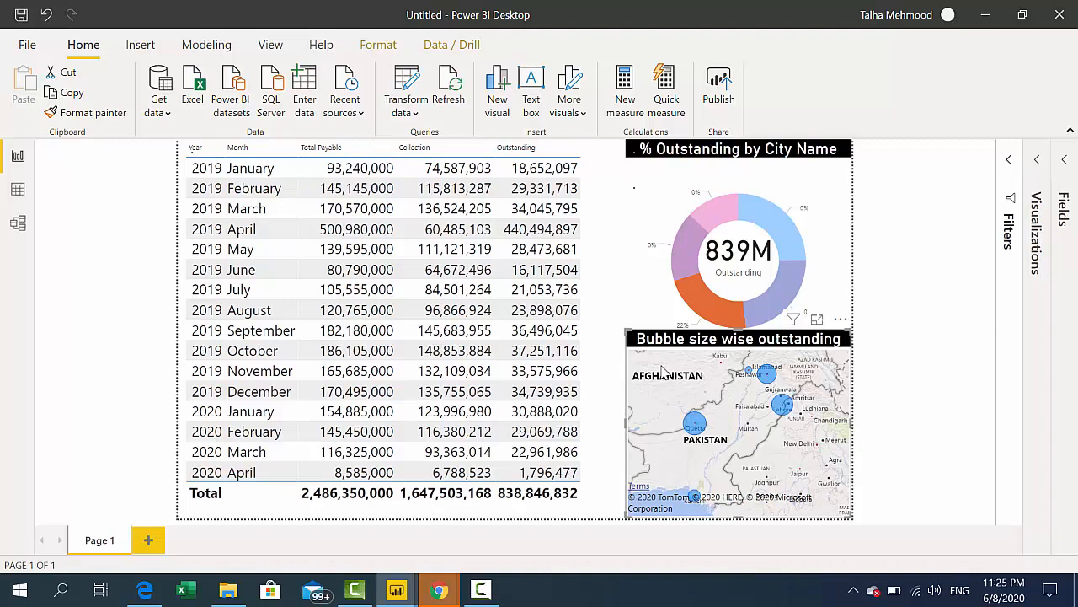
Highlight April 2019 and November 2019 in turn to compare the city donut and map bubbles, and clear the selection
click(563, 233)
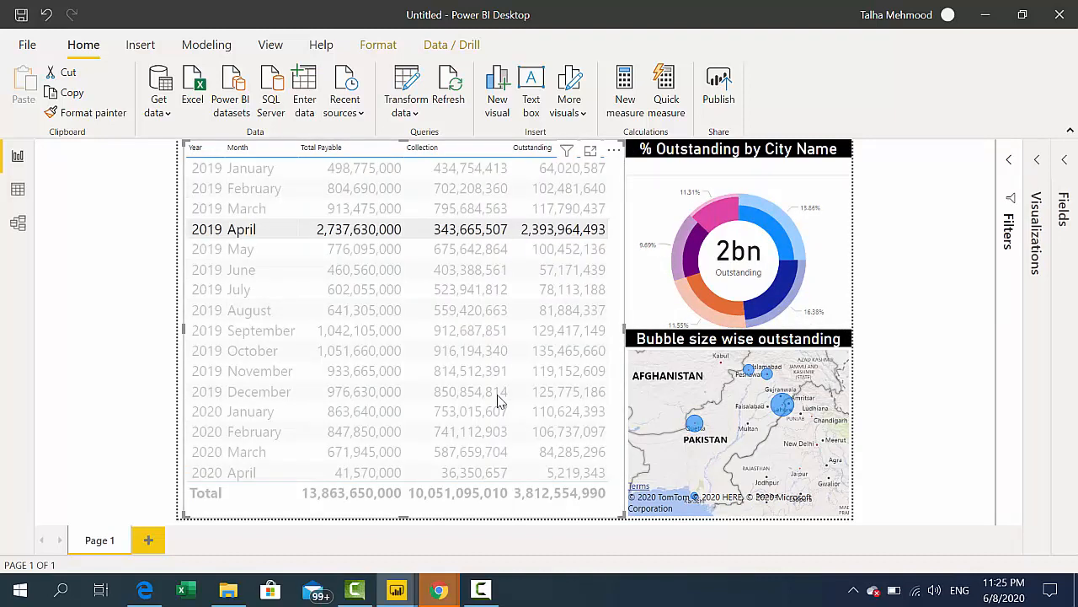
click(560, 372)
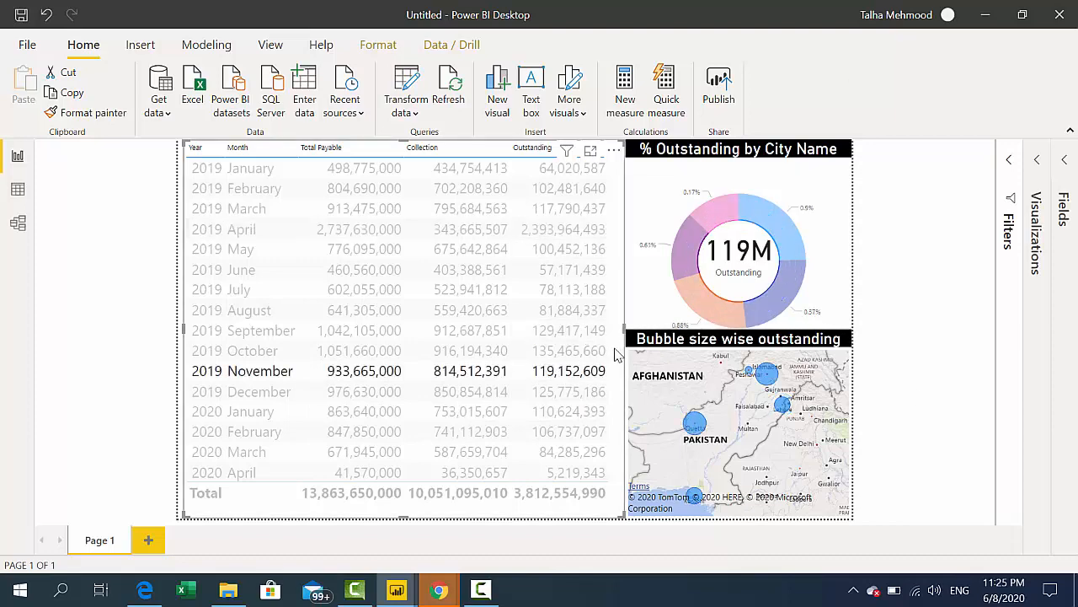
click(615, 352)
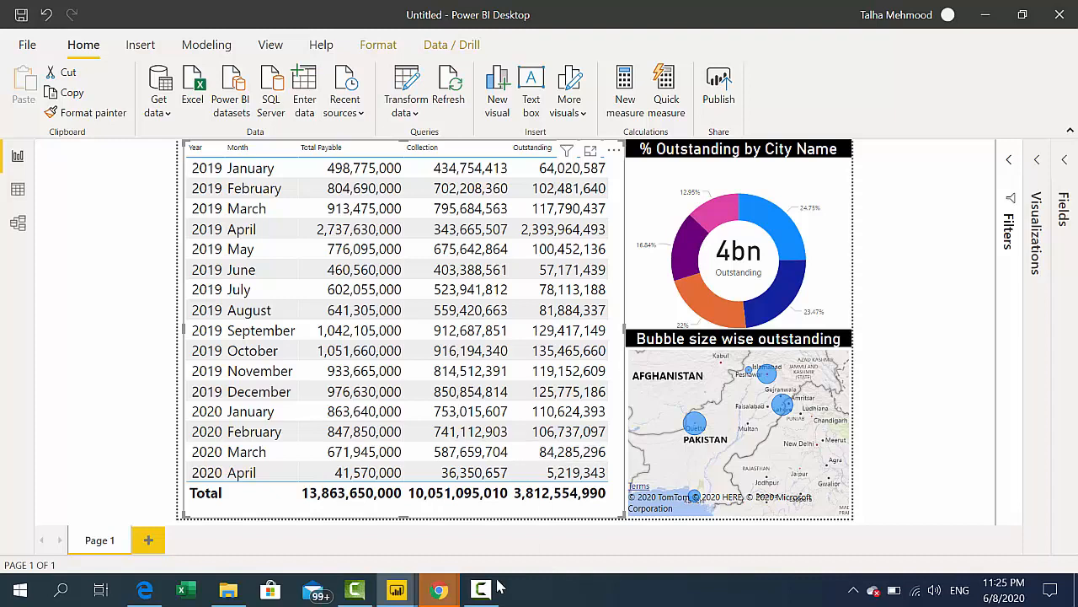
Switch to the Power BI Dashboard Progress Chart report to compare its layout, and return to the Untitled report
mouse_move(386, 583)
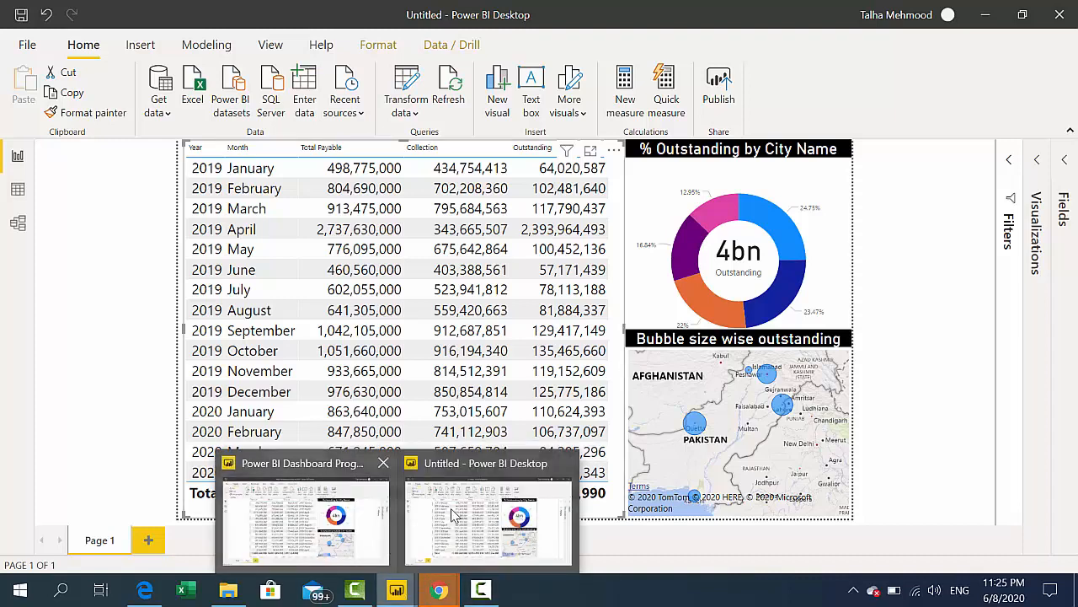
mouse_move(364, 478)
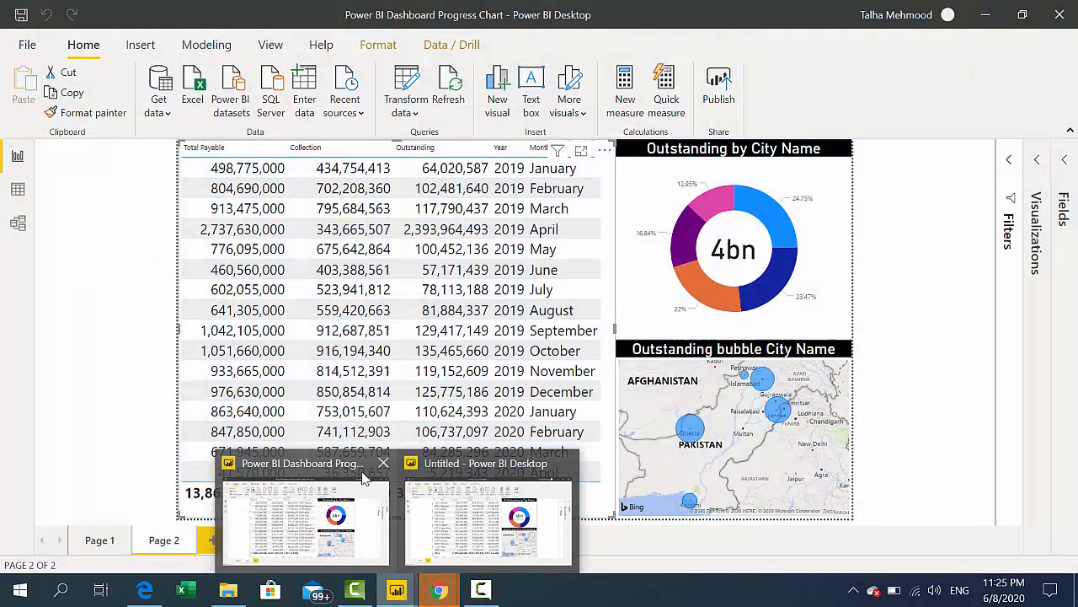
click(318, 487)
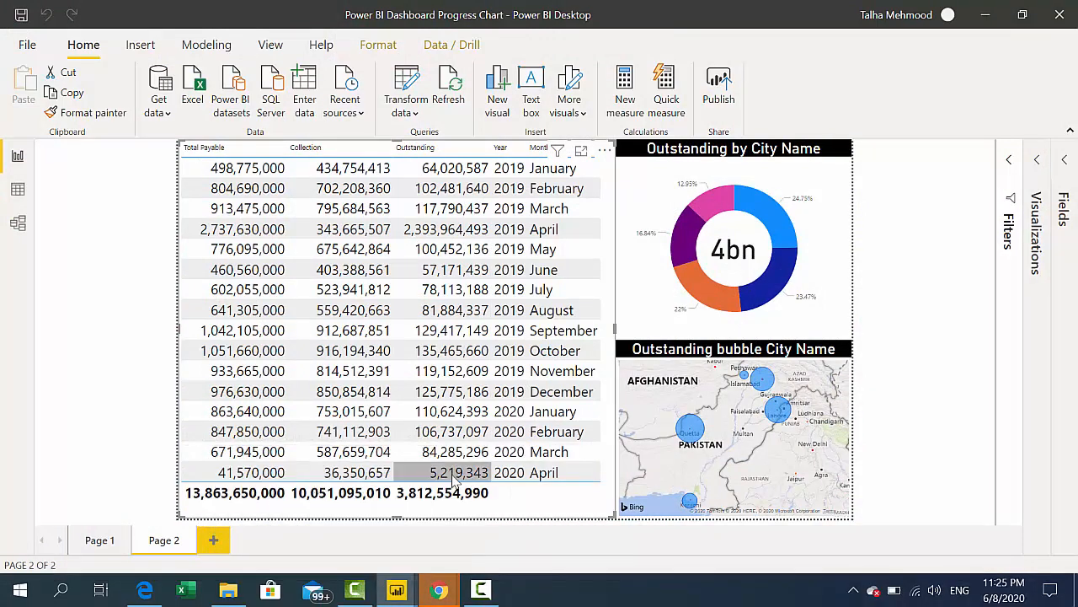
mouse_move(403, 592)
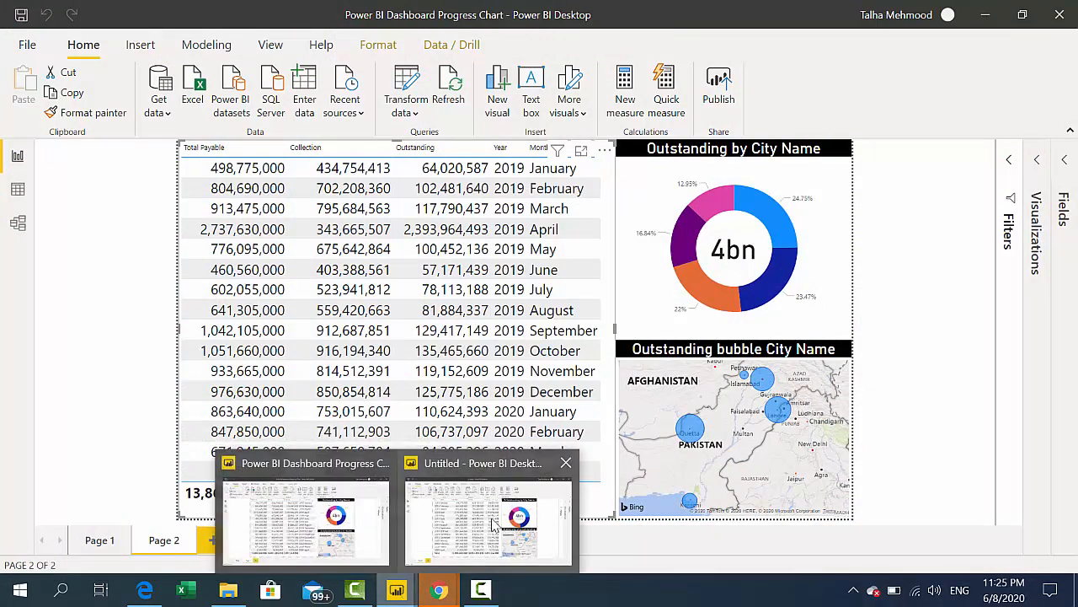
click(546, 512)
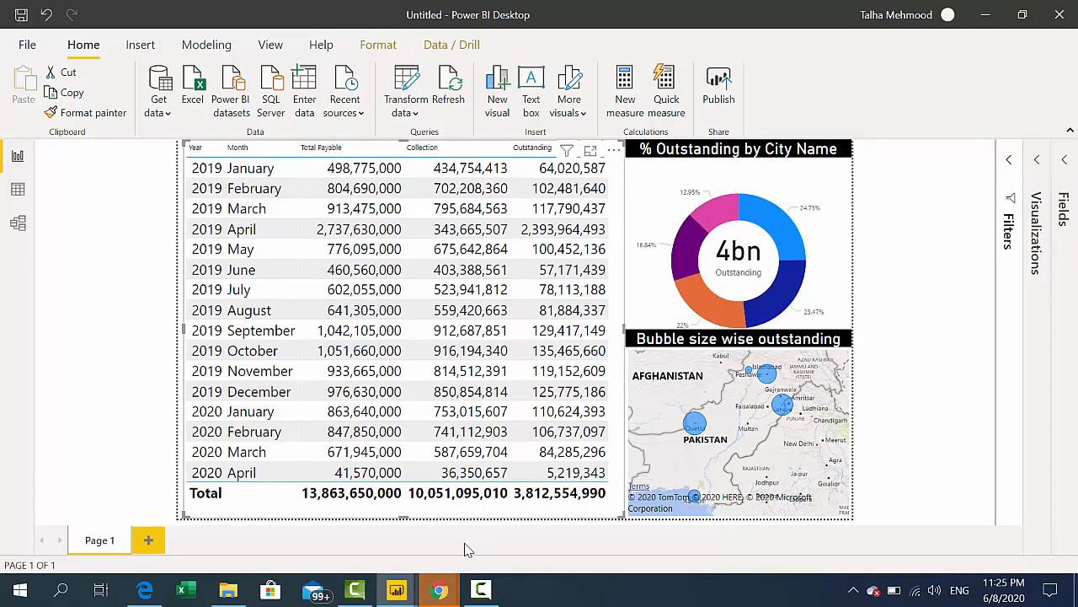
Switch to the Power BI Dashboard Progress Chart report, highlight July 2019, view the table's assigned value fields, and clear the selection
mouse_move(411, 594)
click(368, 540)
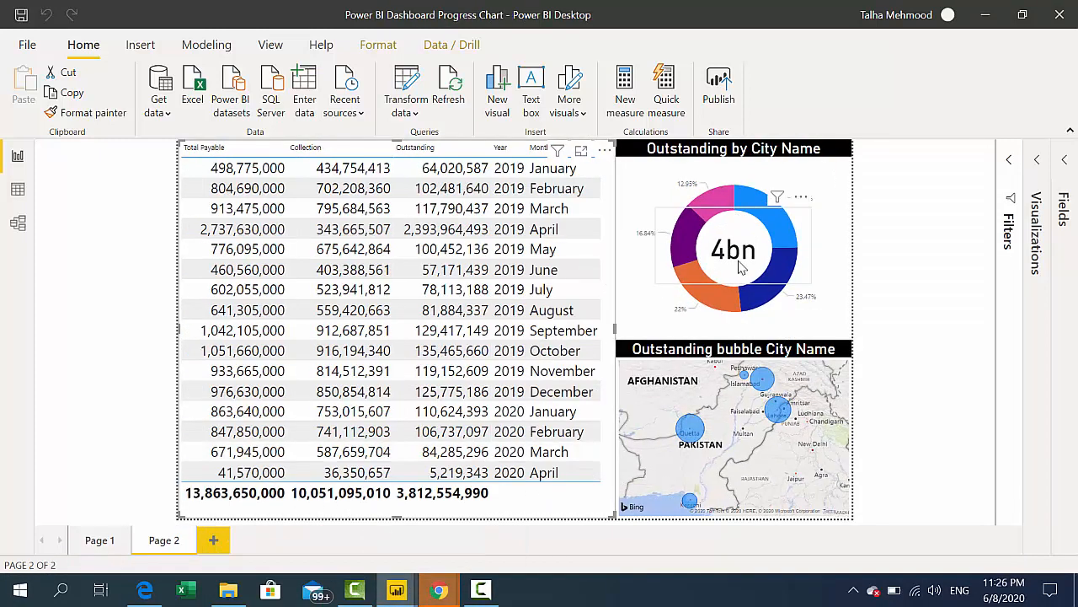
click(541, 290)
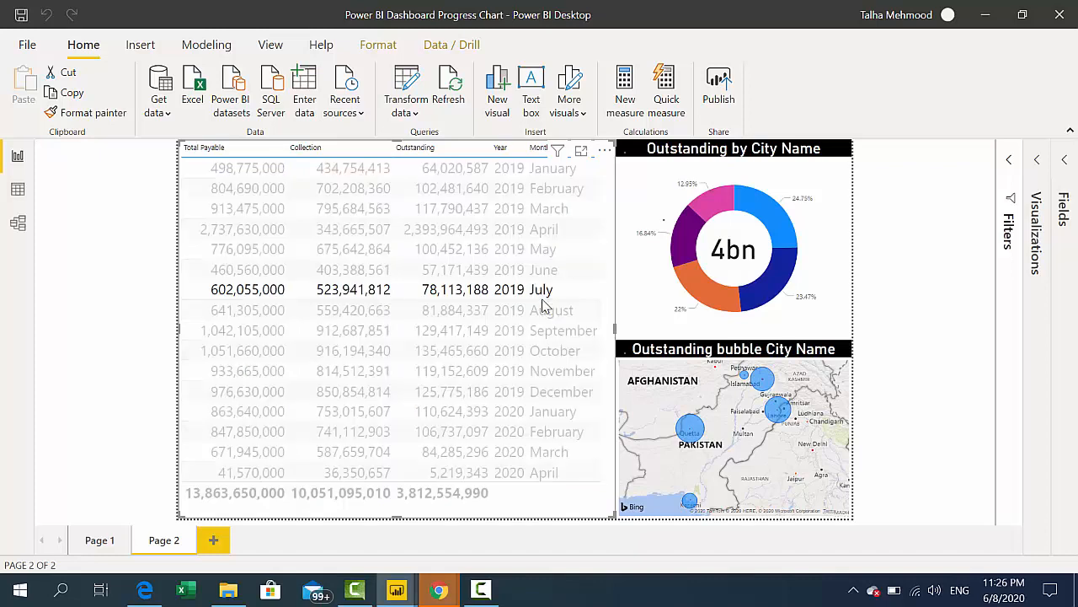
click(1032, 186)
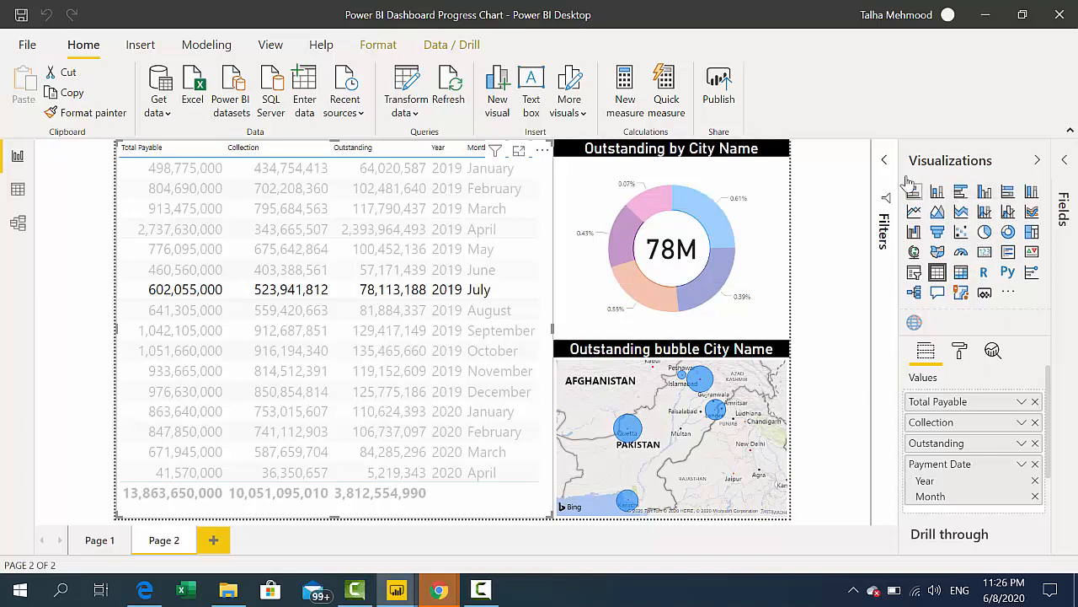
click(1034, 160)
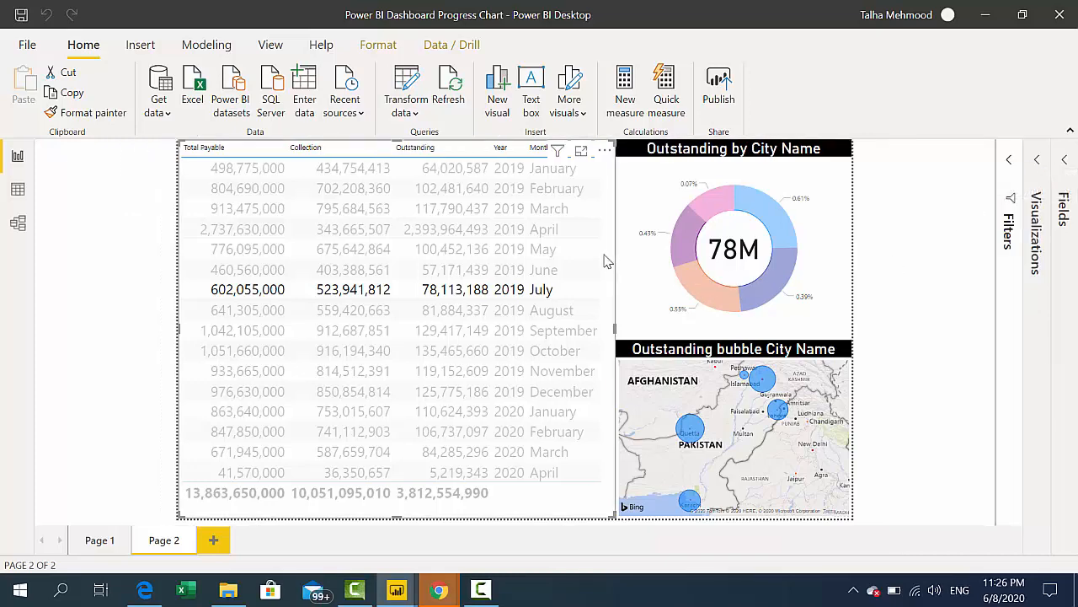
click(607, 261)
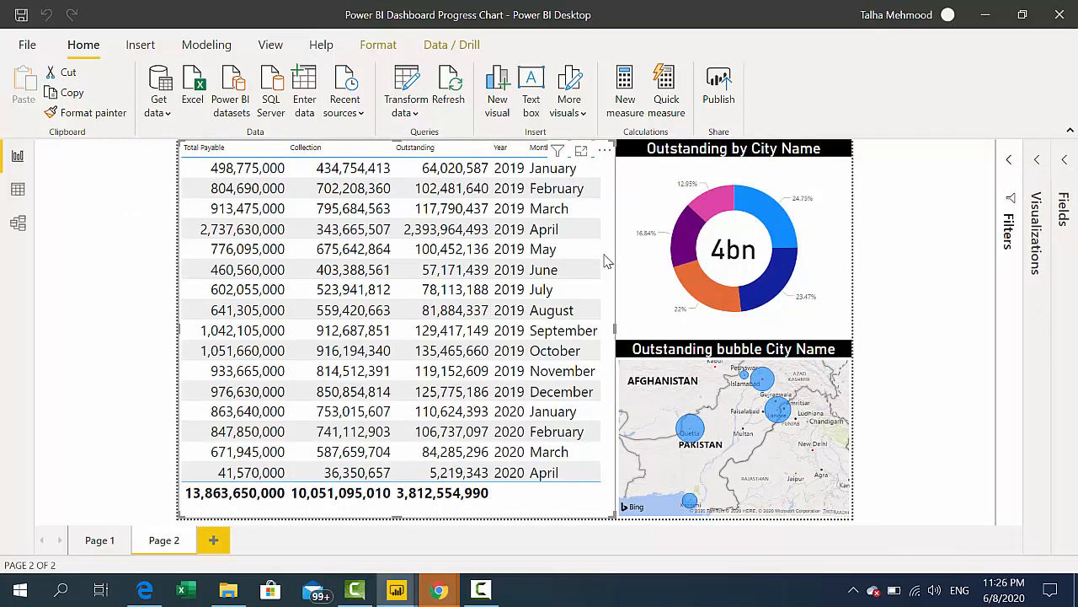